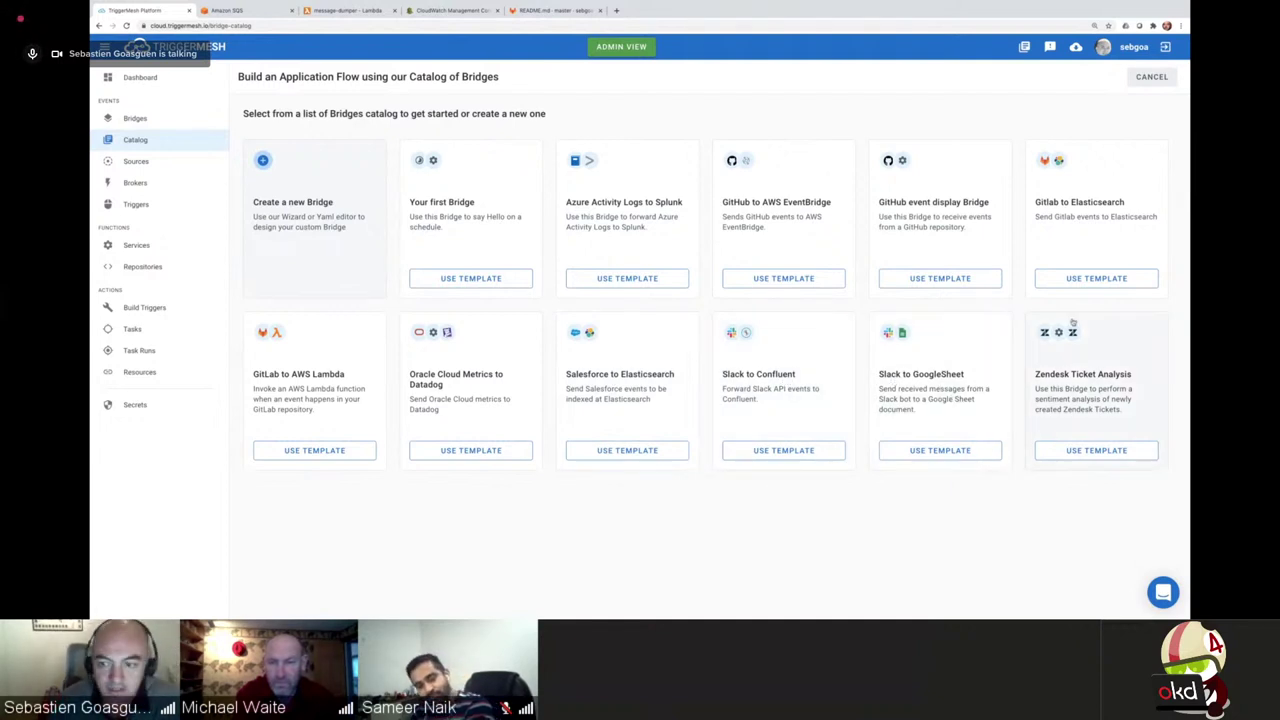
Open the Gitlab to Elasticsearch bridge template and view the configuration forms of its gitlab source and elastic target
click(1068, 279)
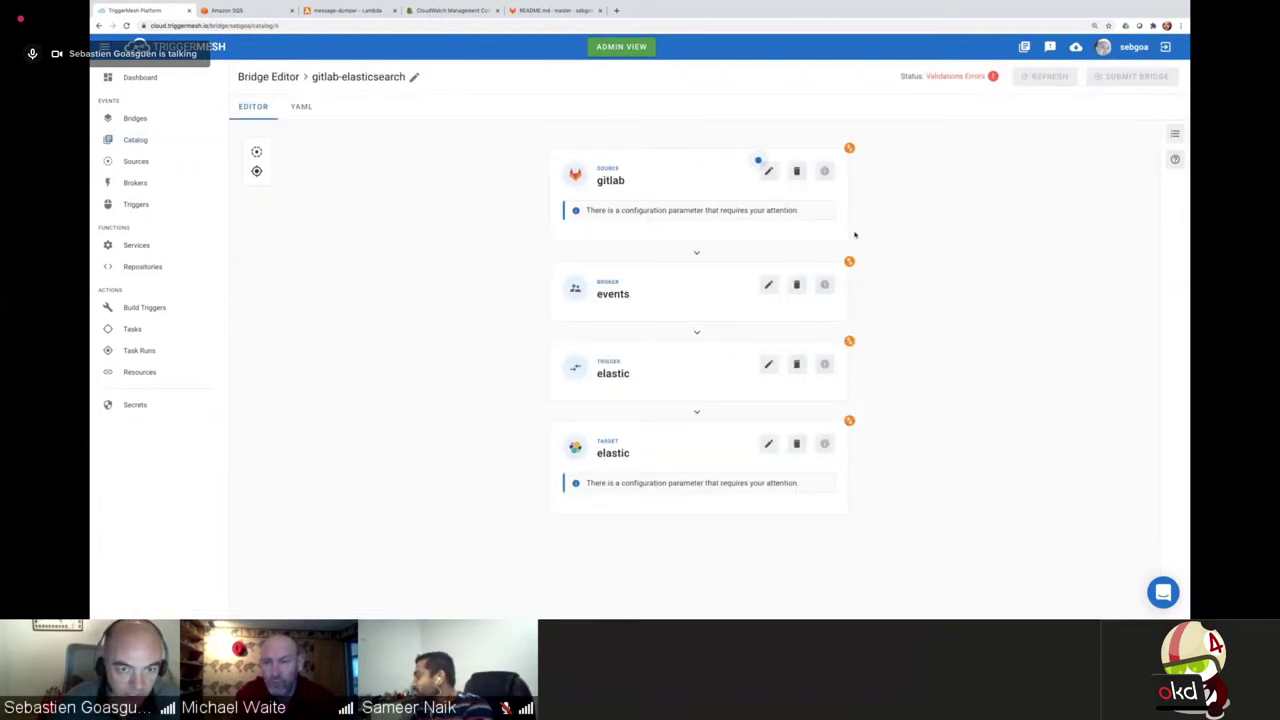
click(768, 171)
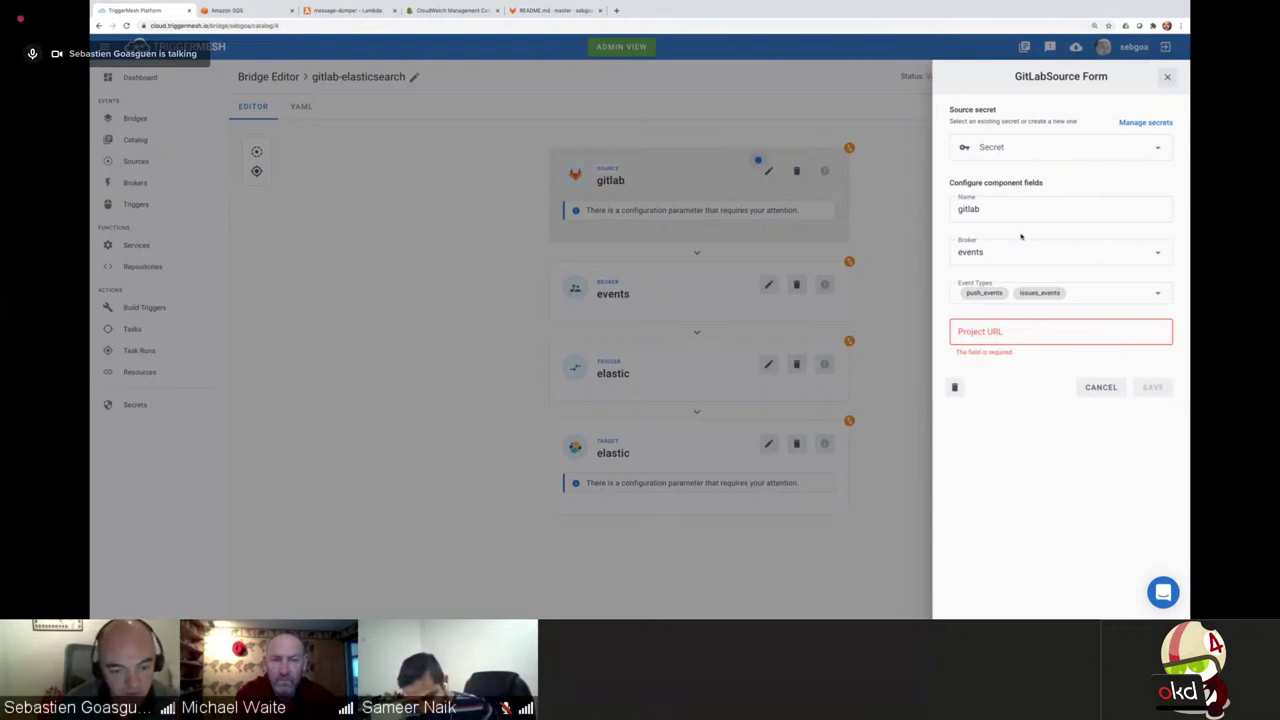
click(1168, 78)
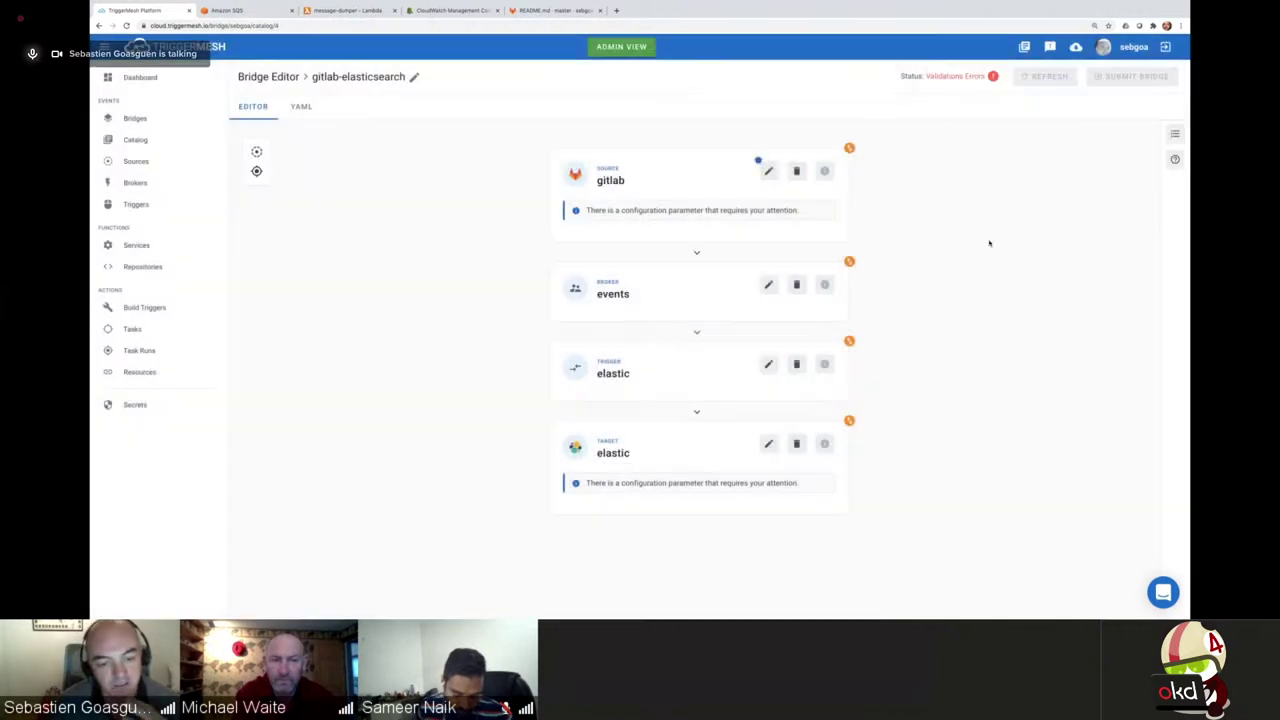
click(768, 445)
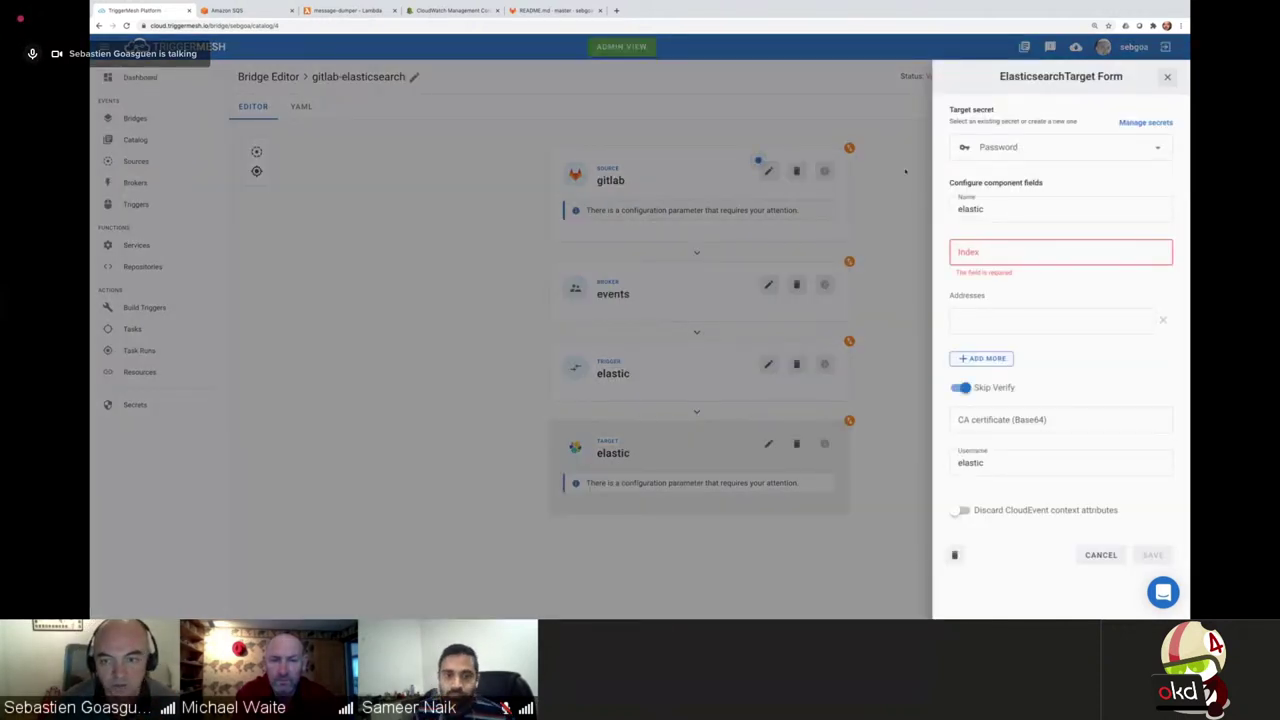
click(1168, 78)
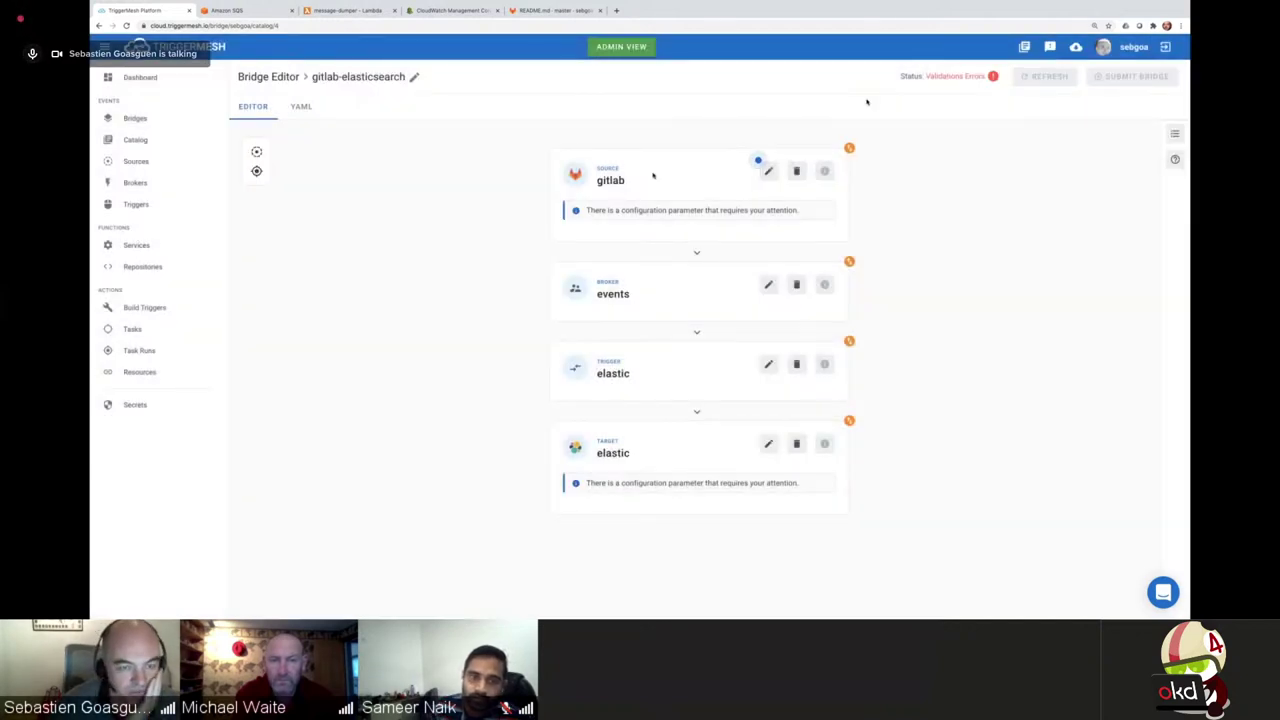
Open the existing gitlab-lambda bridge and examine its YAML definition, including the metadata and the GitLabSource object
click(137, 121)
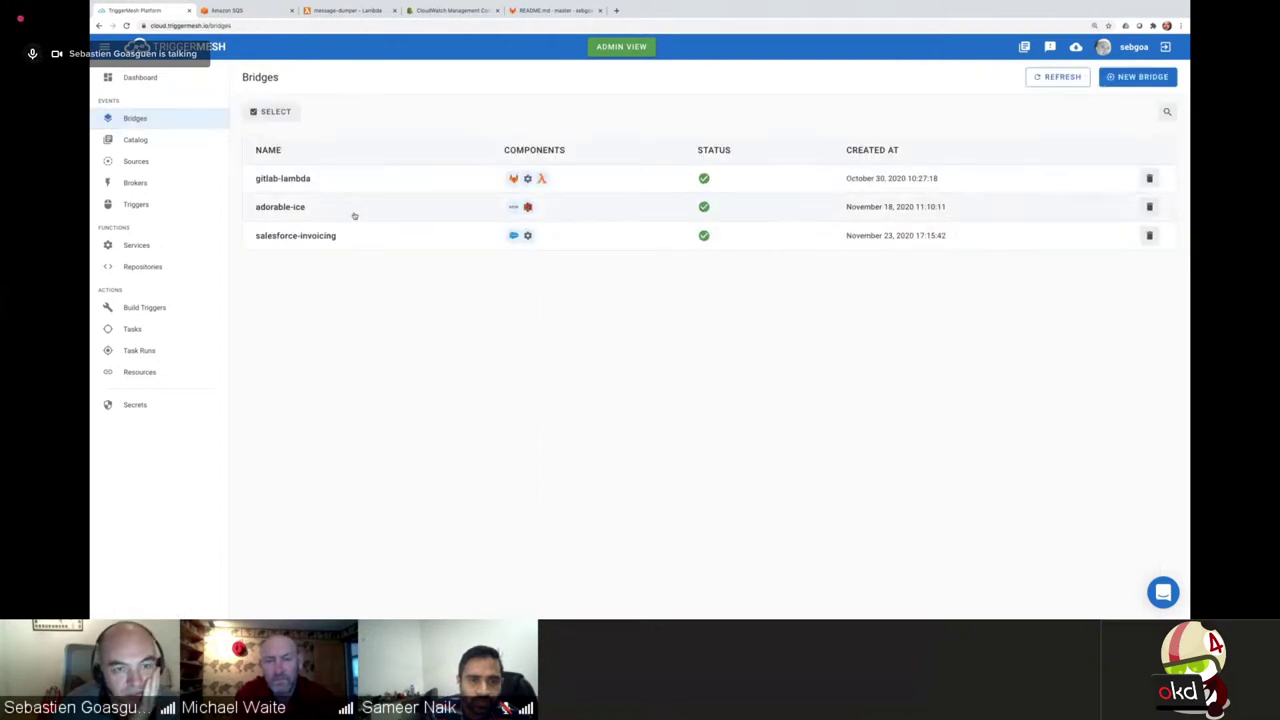
click(286, 181)
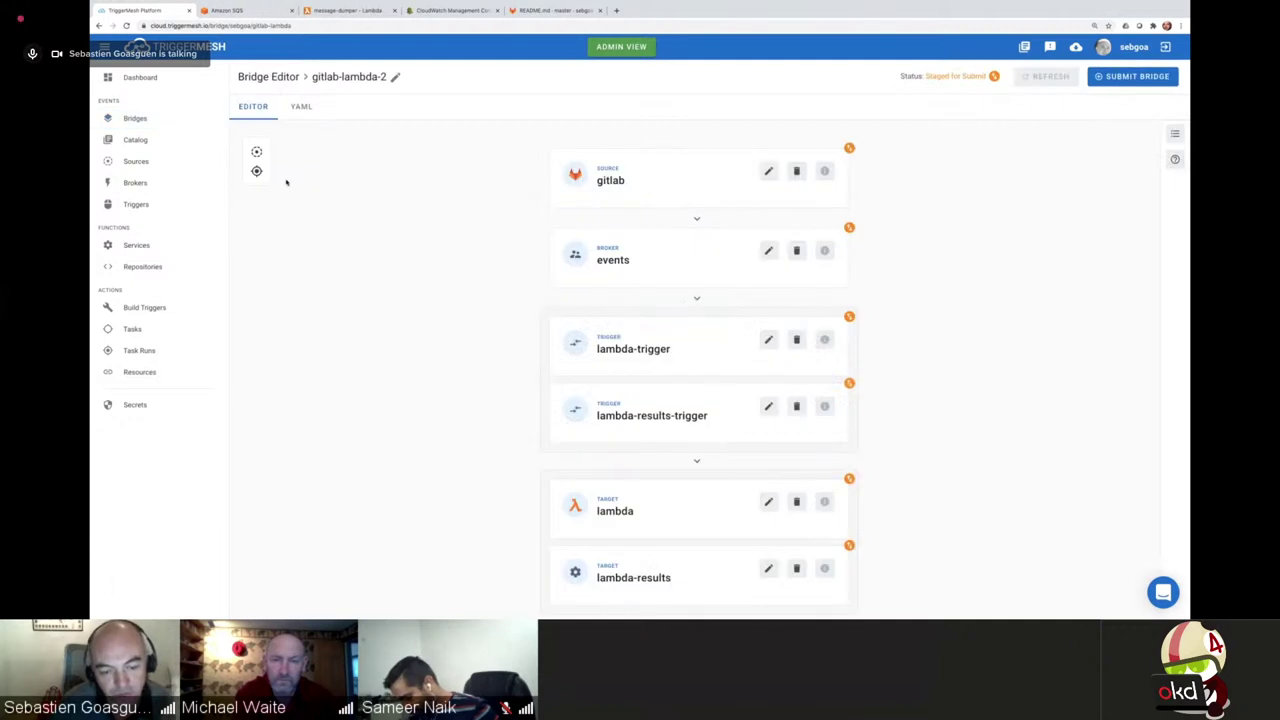
click(304, 108)
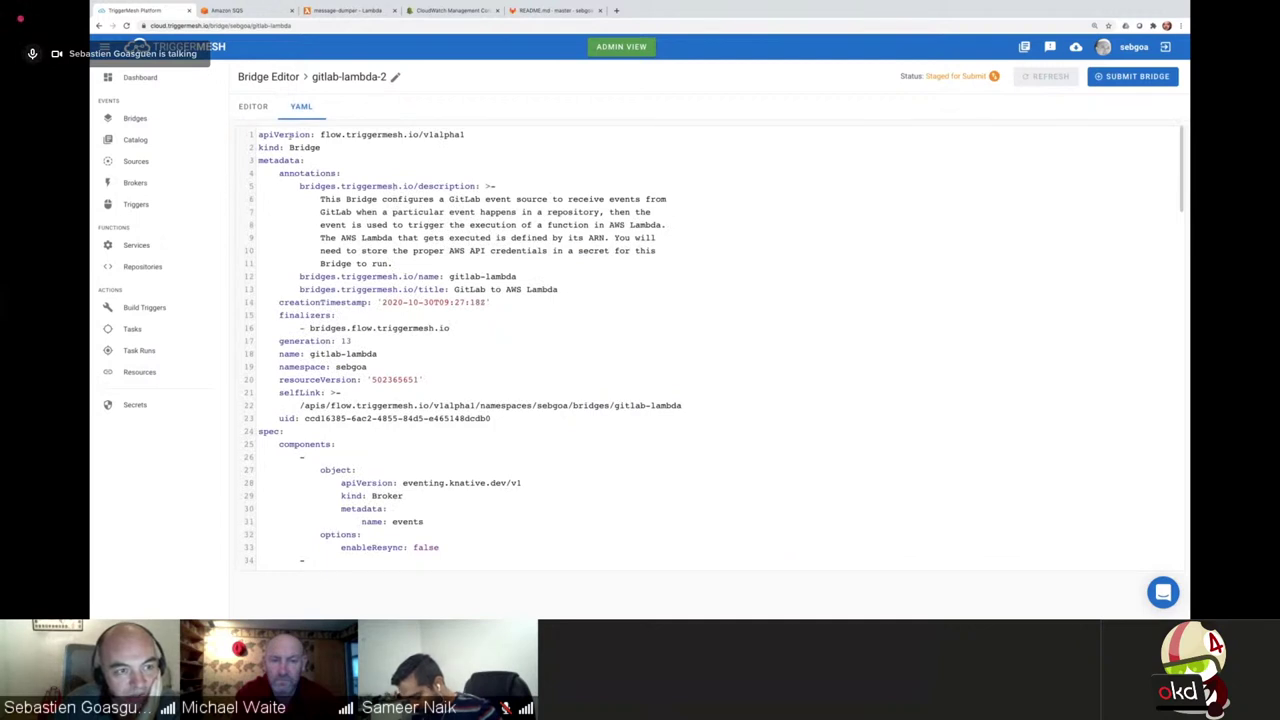
drag(258, 134, 440, 392)
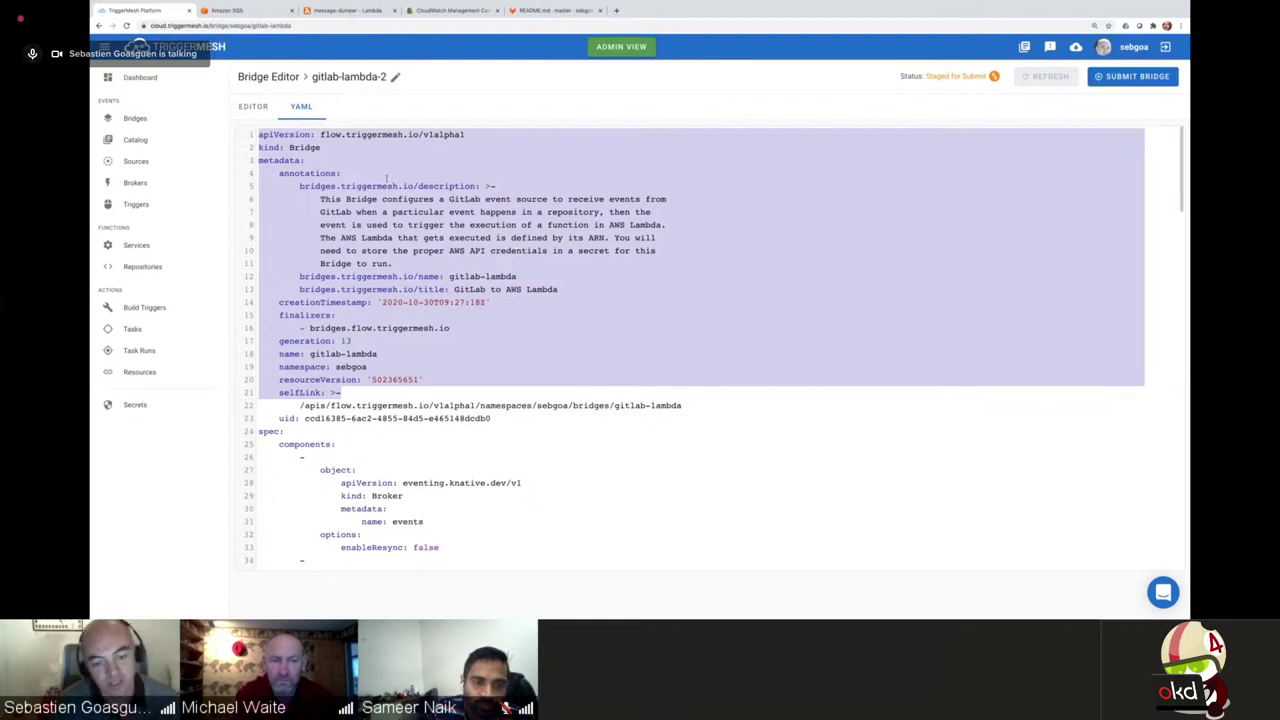
scroll(454, 173, down, 5)
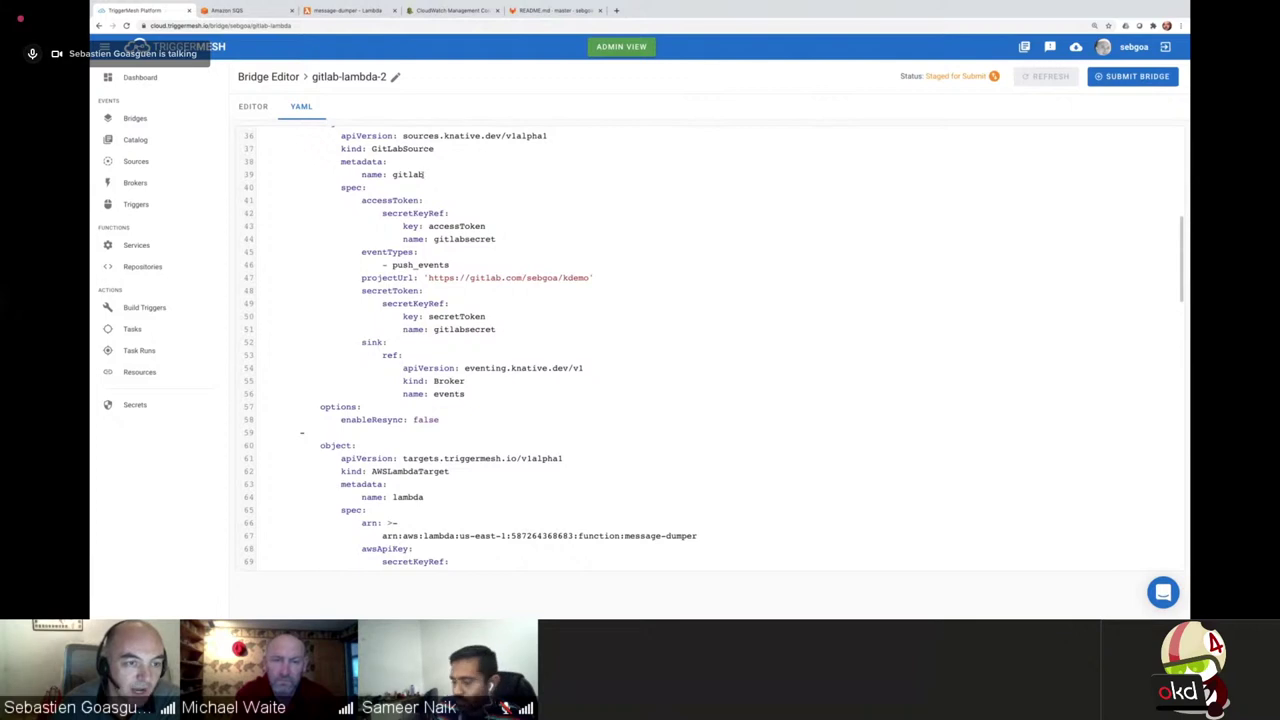
drag(340, 135, 356, 445)
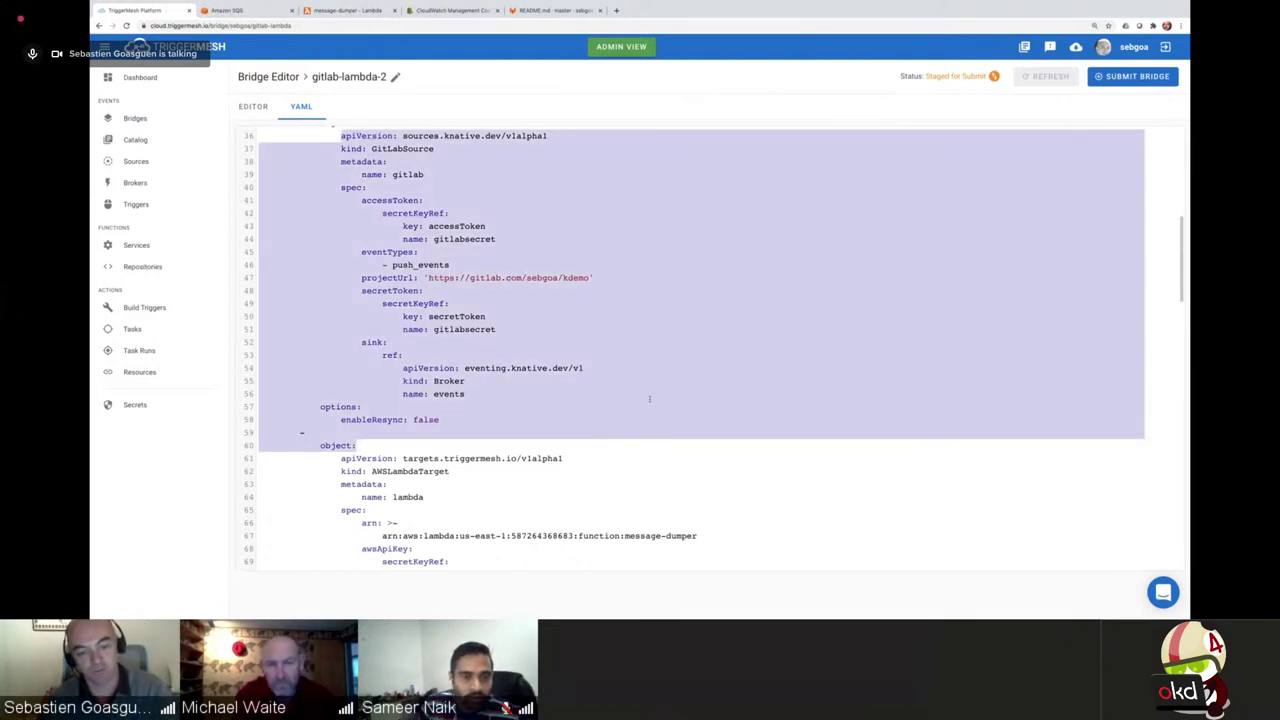
scroll(648, 405, up, 2)
scroll(650, 397, up, 4)
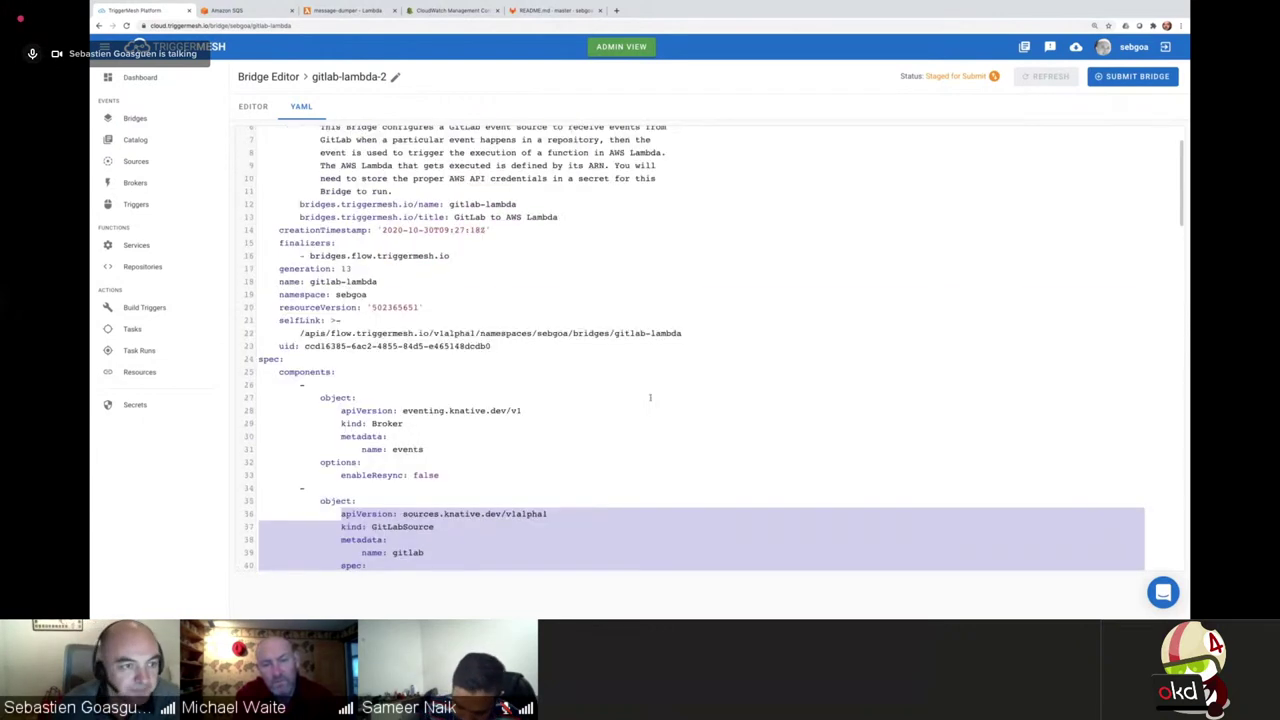
Start a new bridge from the catalog and choose AWS SQS as the source to add
click(155, 142)
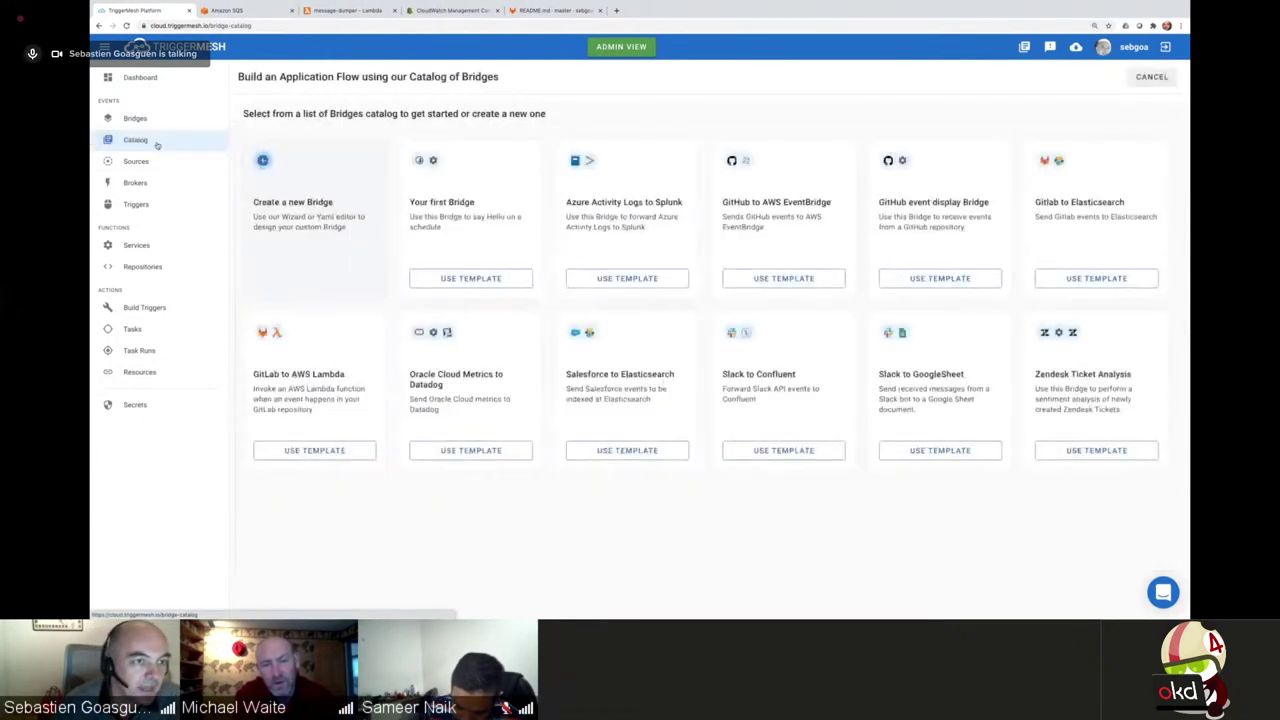
click(300, 206)
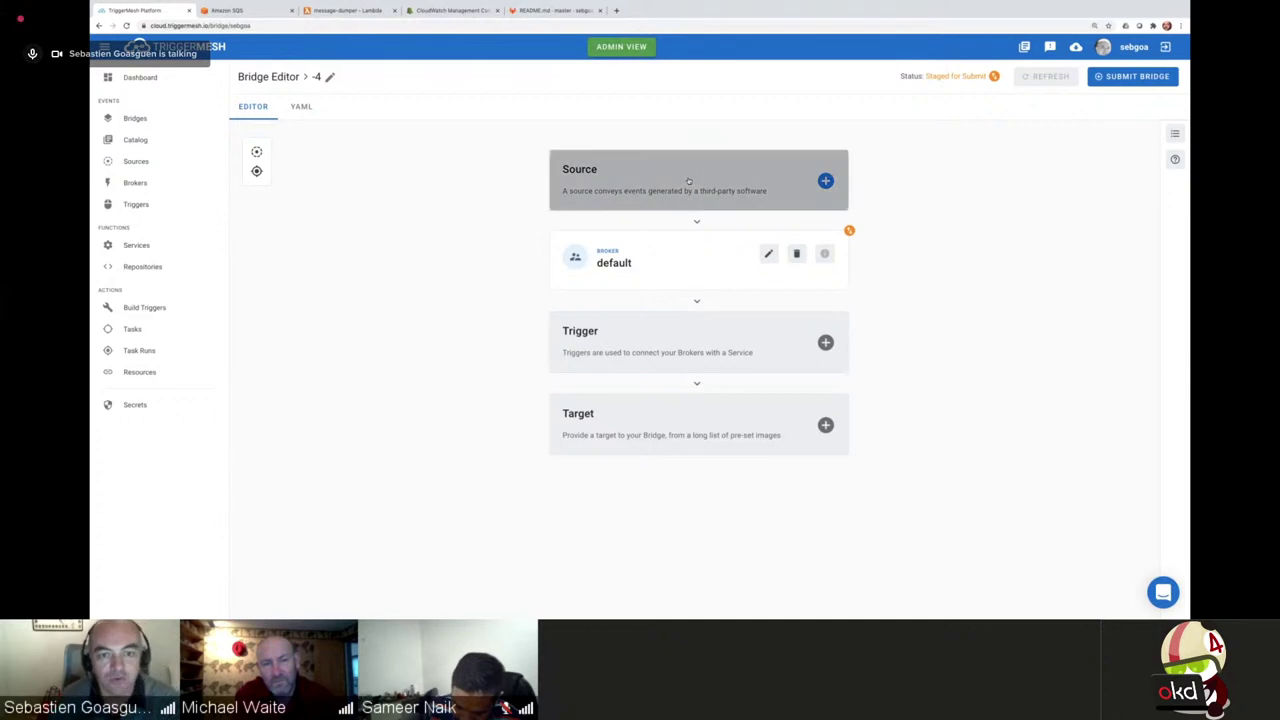
click(694, 183)
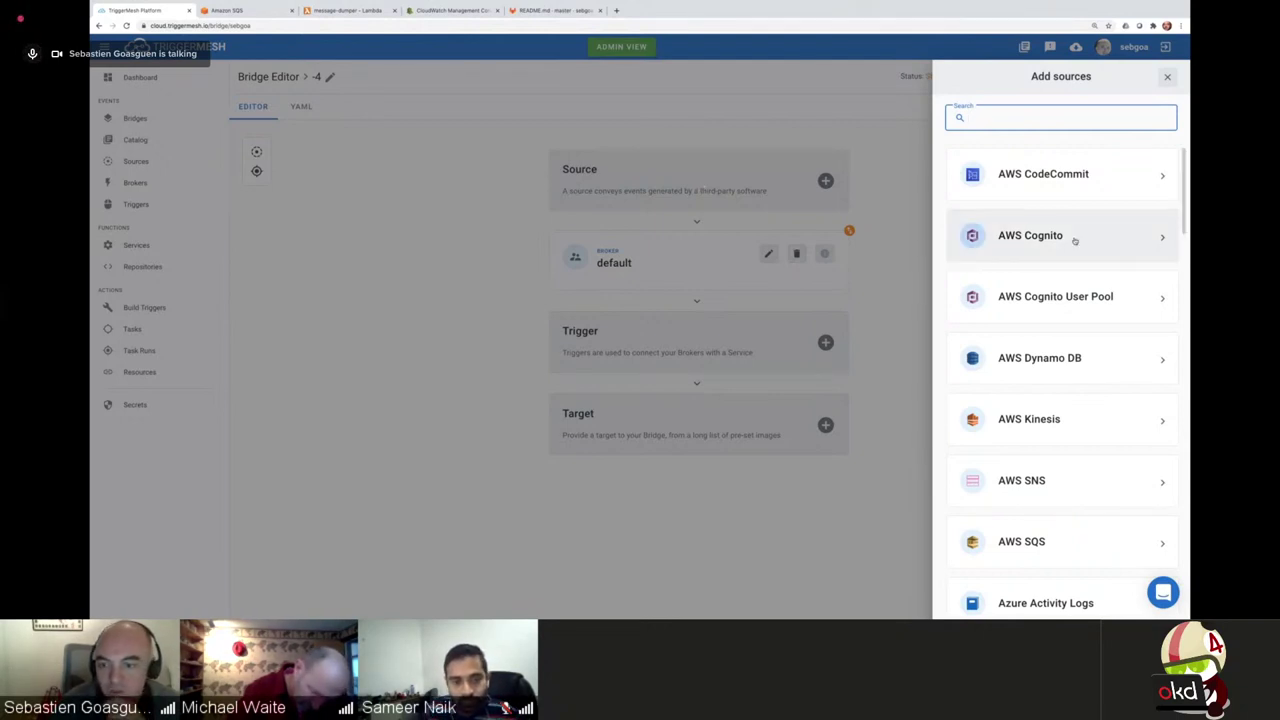
scroll(1054, 267, down, 5)
scroll(1054, 267, up, 4)
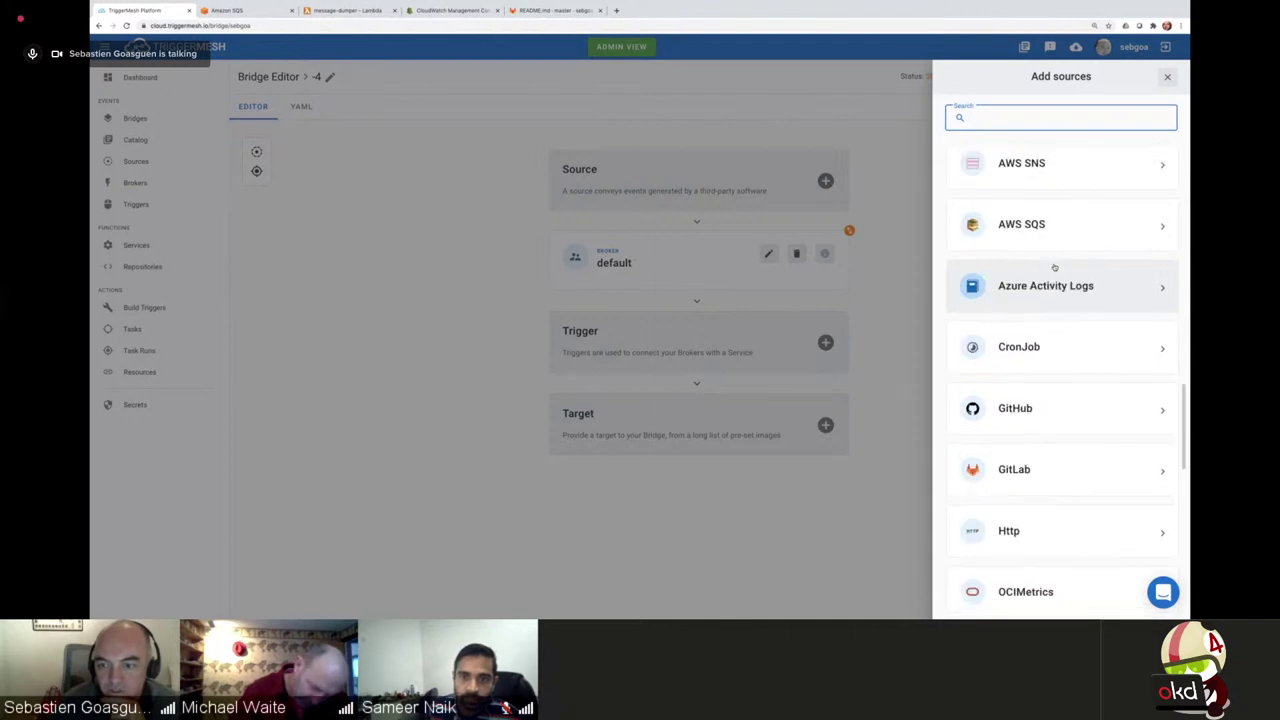
click(1054, 446)
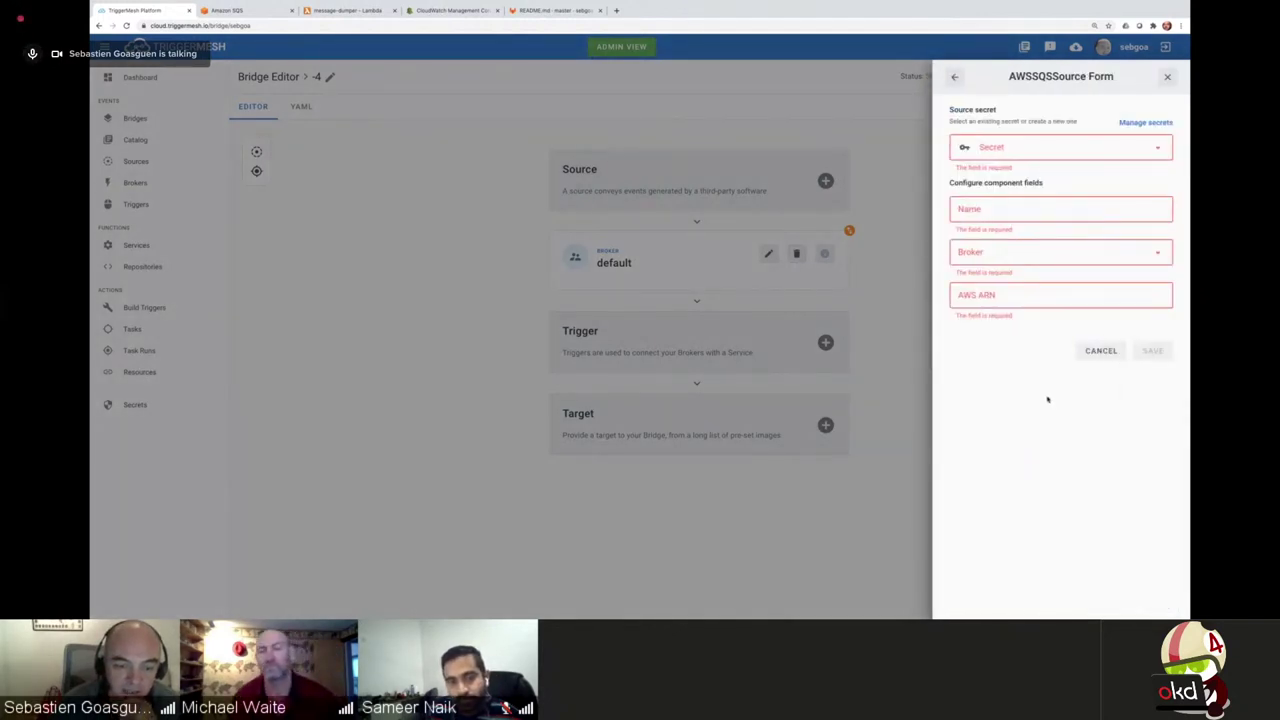
Configure the SQS source with the awscreds secret, the name redhatdemo and the default broker
click(1024, 146)
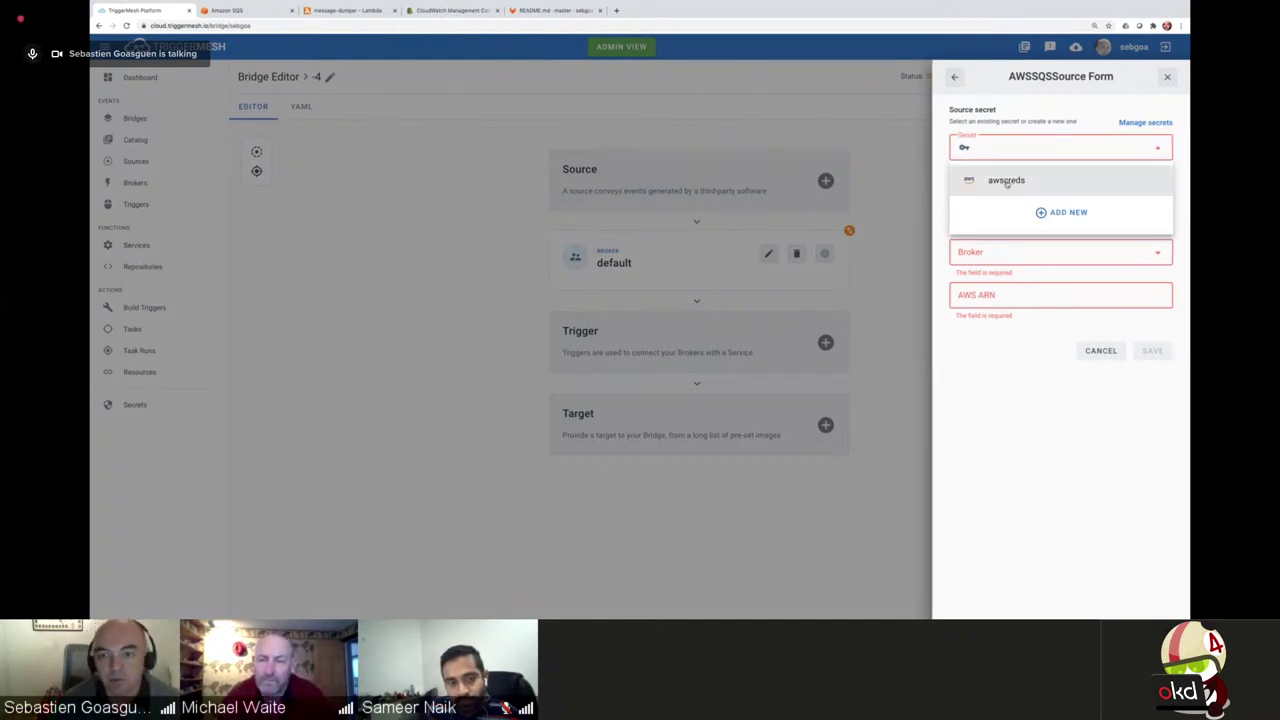
click(1006, 180)
click(982, 209)
text(red)
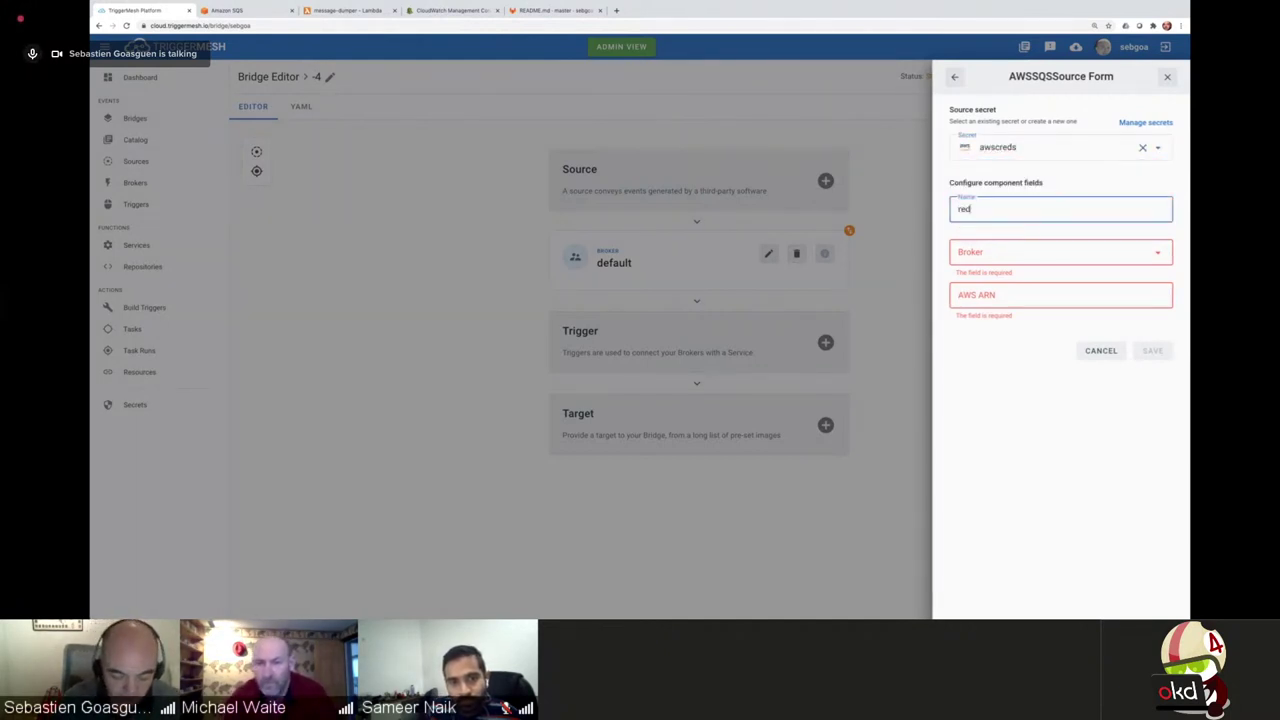
text(hatdemo)
click(1013, 254)
click(990, 285)
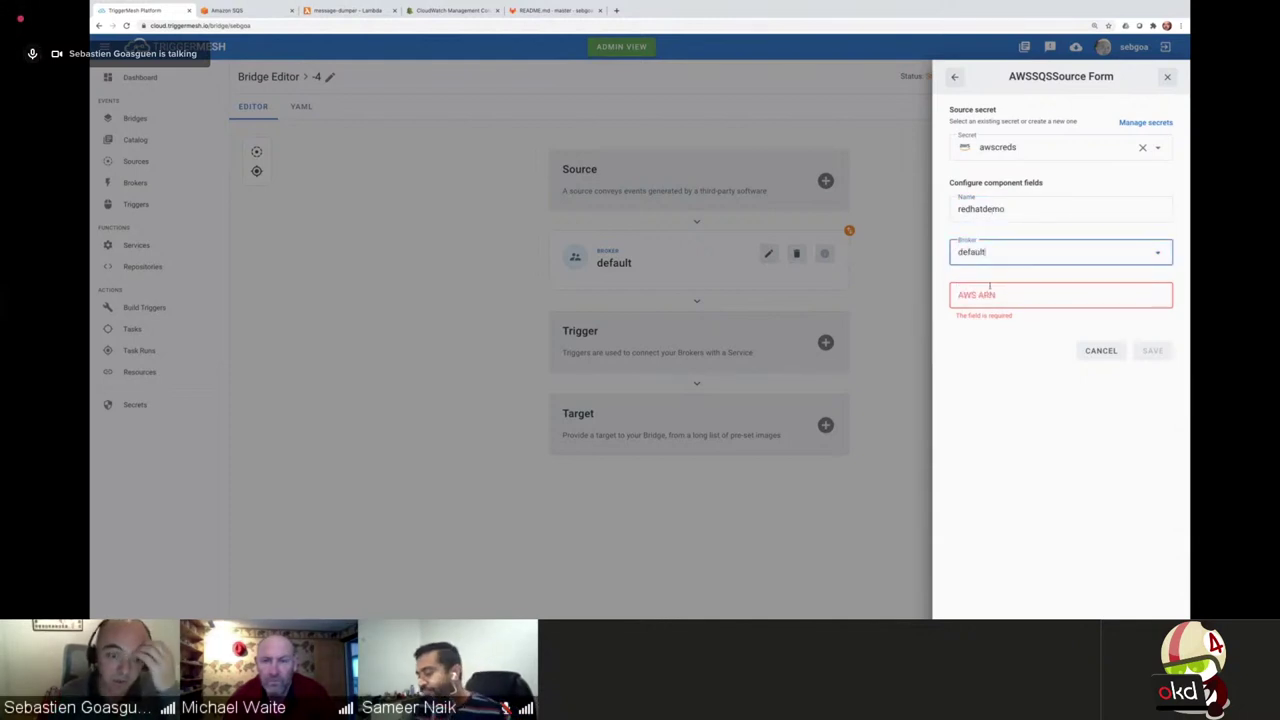
Copy the triggermesh queue's ARN from the Amazon SQS console into the source's AWS ARN field and save the source
click(1001, 292)
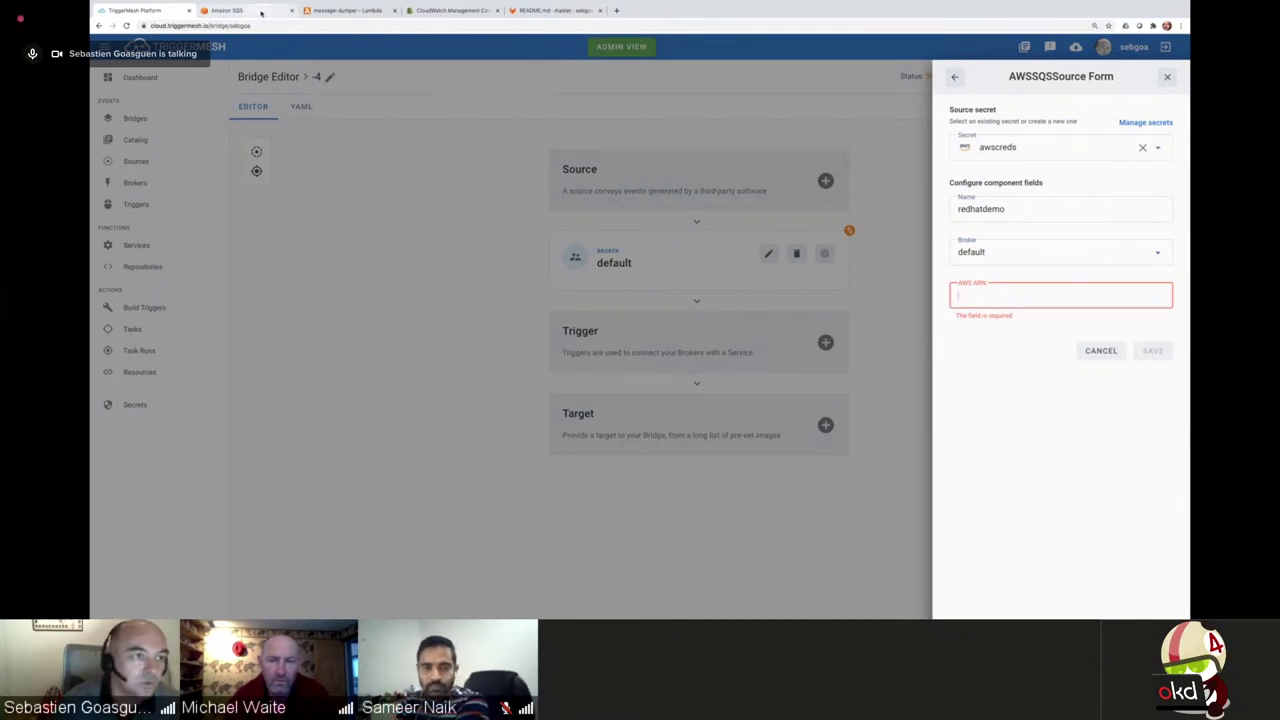
click(230, 10)
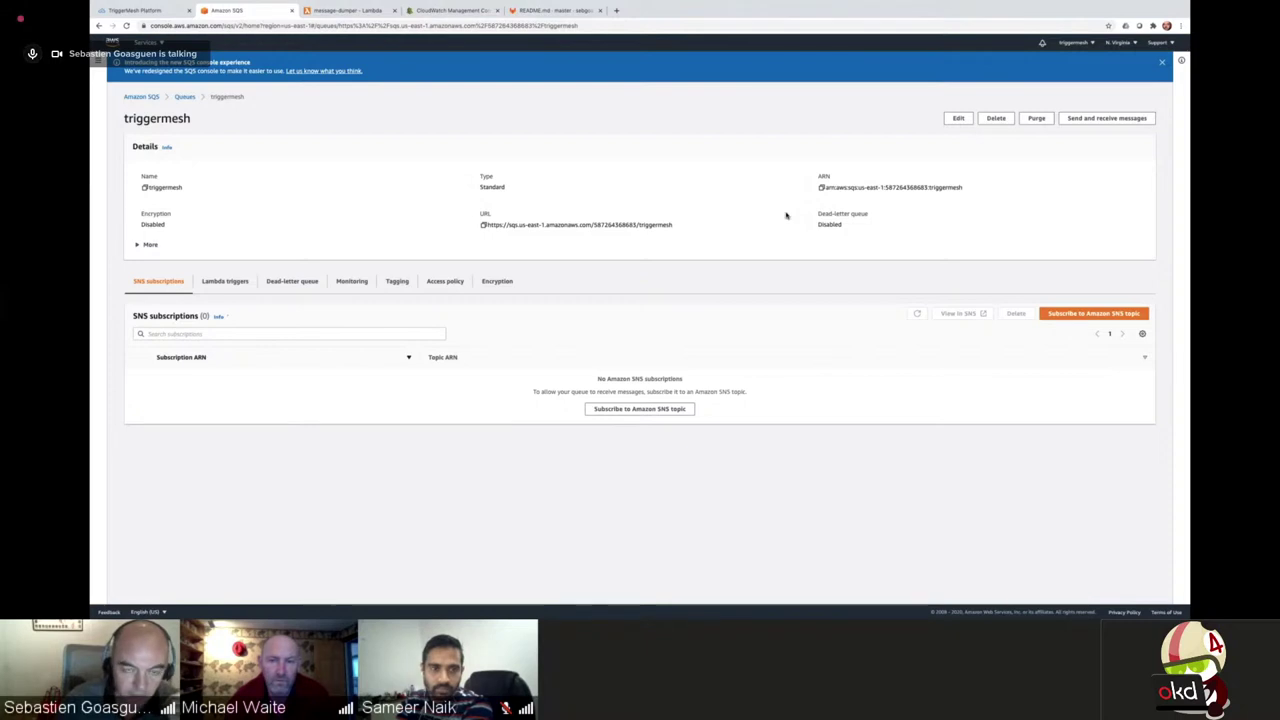
key(ctrl+plus)
click(821, 226)
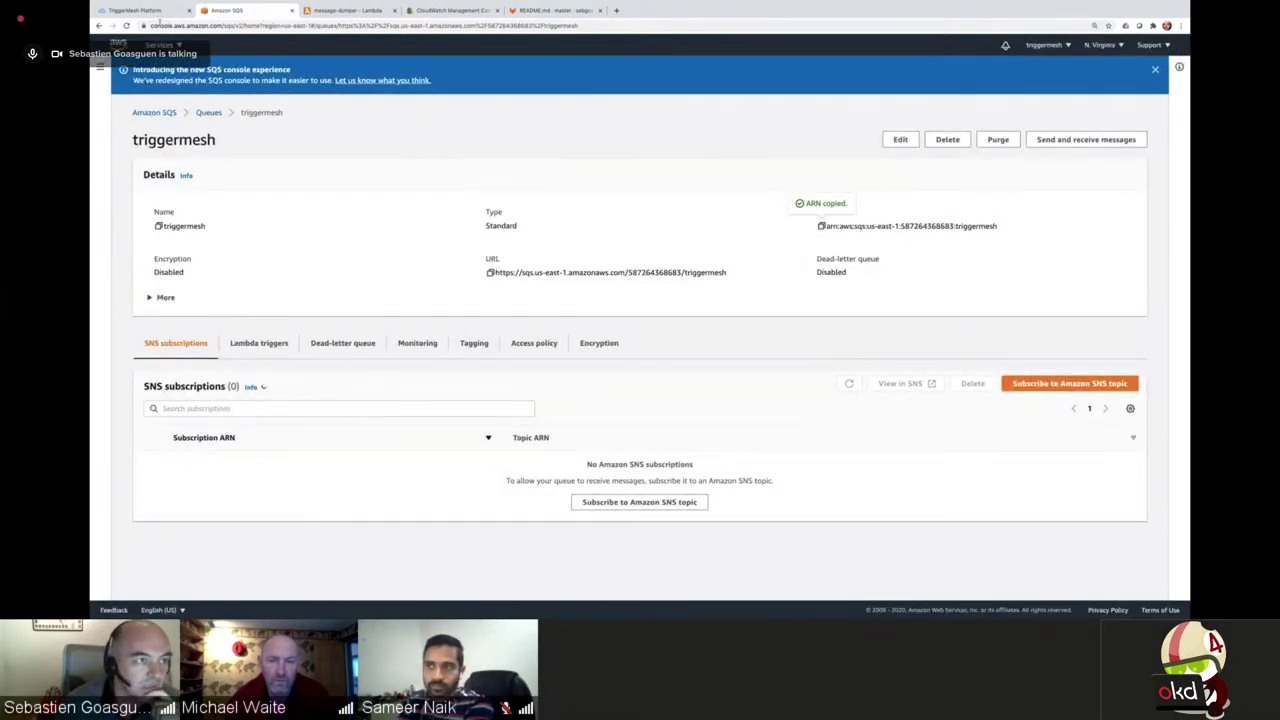
click(150, 12)
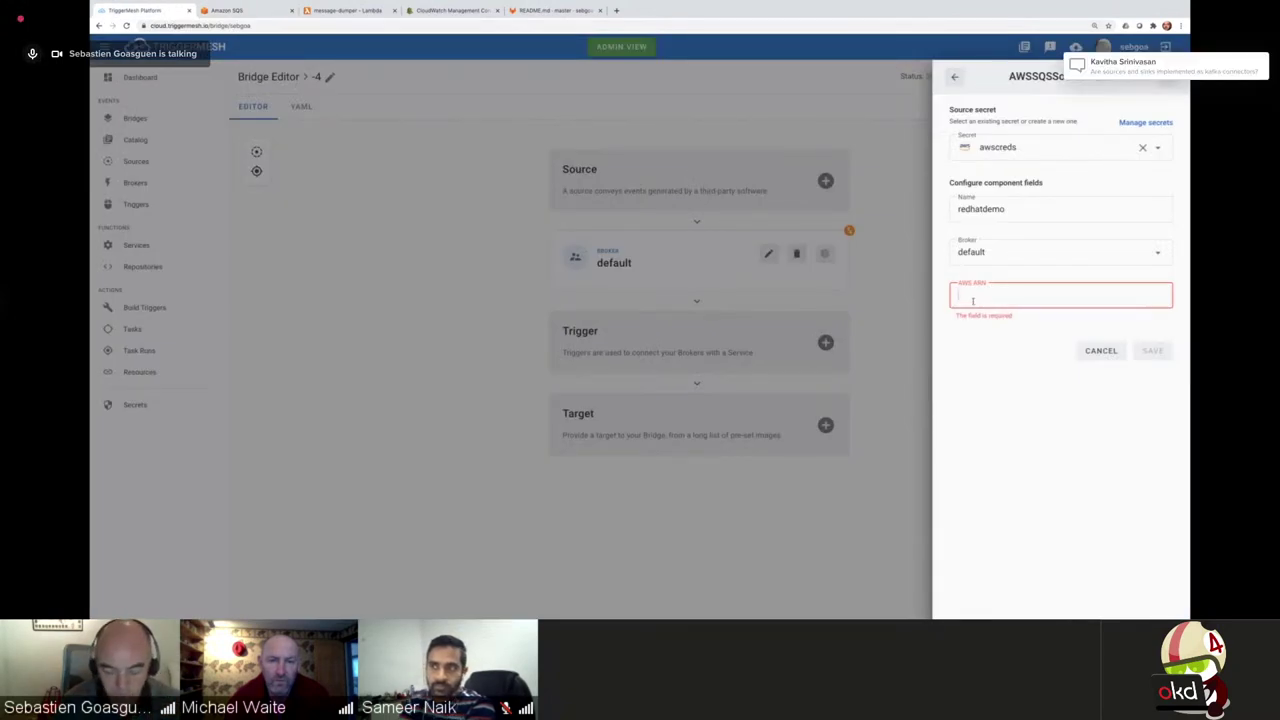
key(ctrl+v)
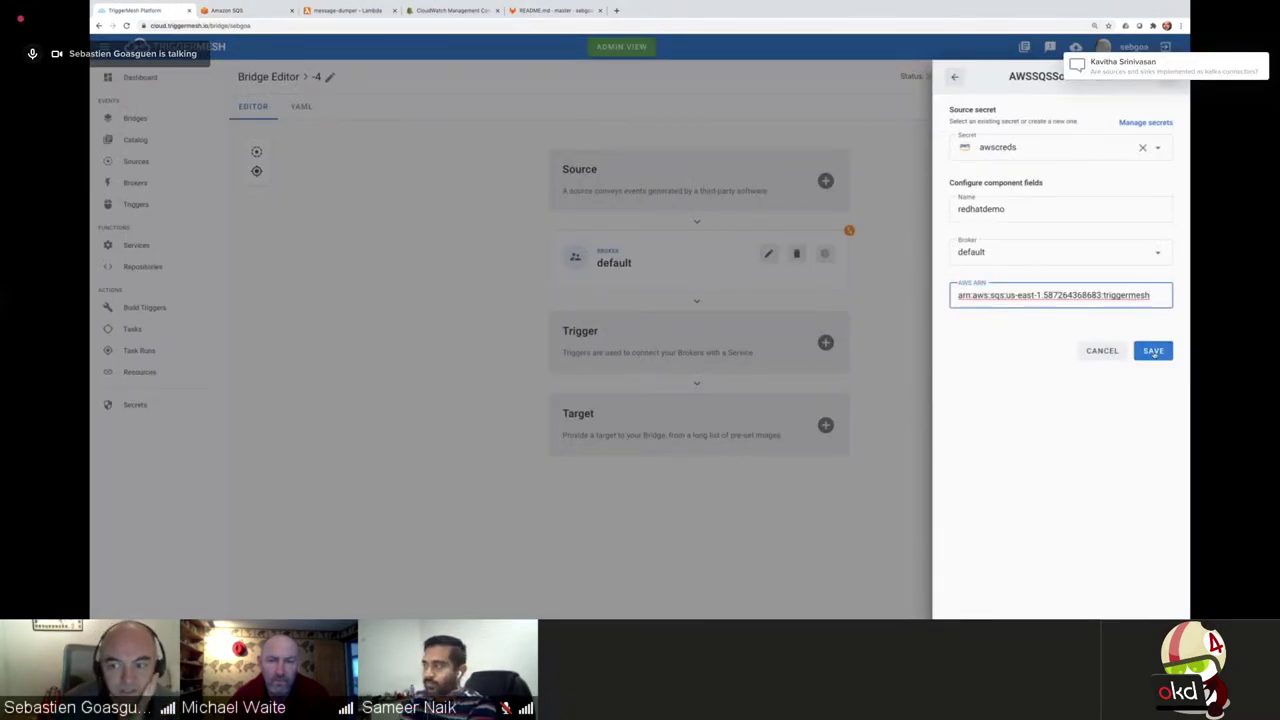
click(1153, 350)
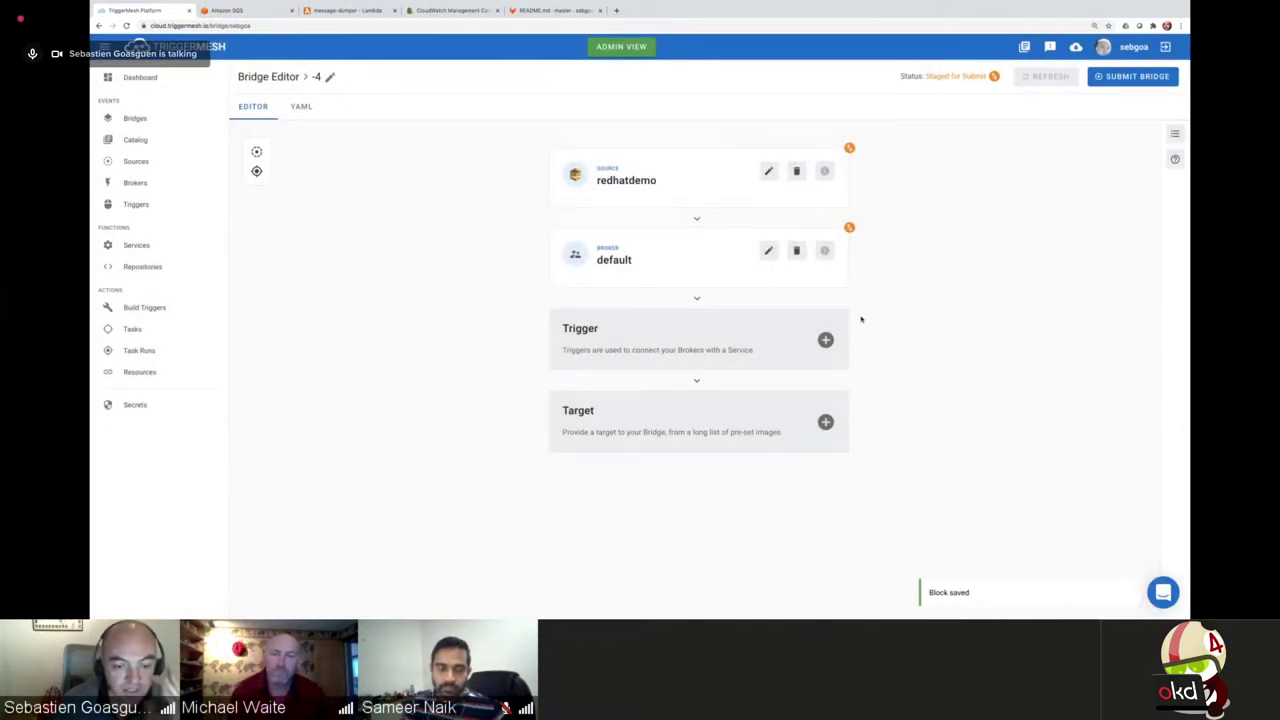
Add a service target named sockeye4 to the bridge, using the Sockeye image from the image catalog
click(793, 426)
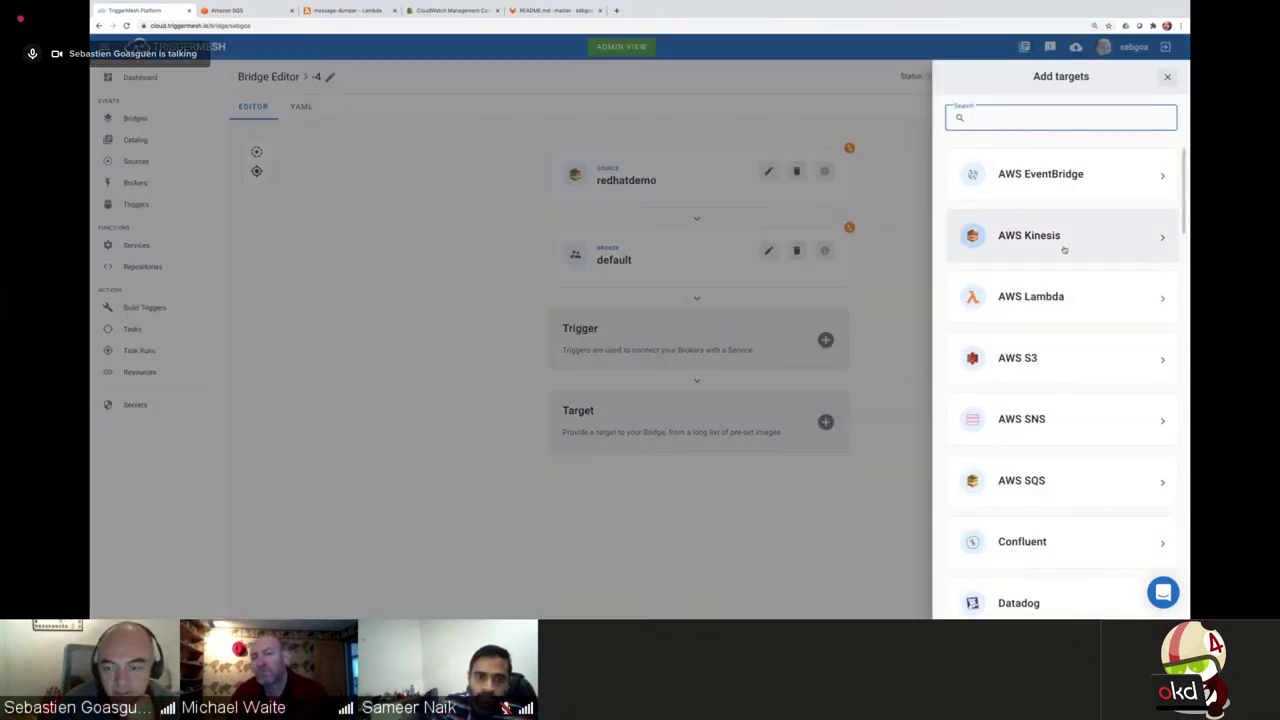
scroll(1064, 250, down, 6)
click(1020, 450)
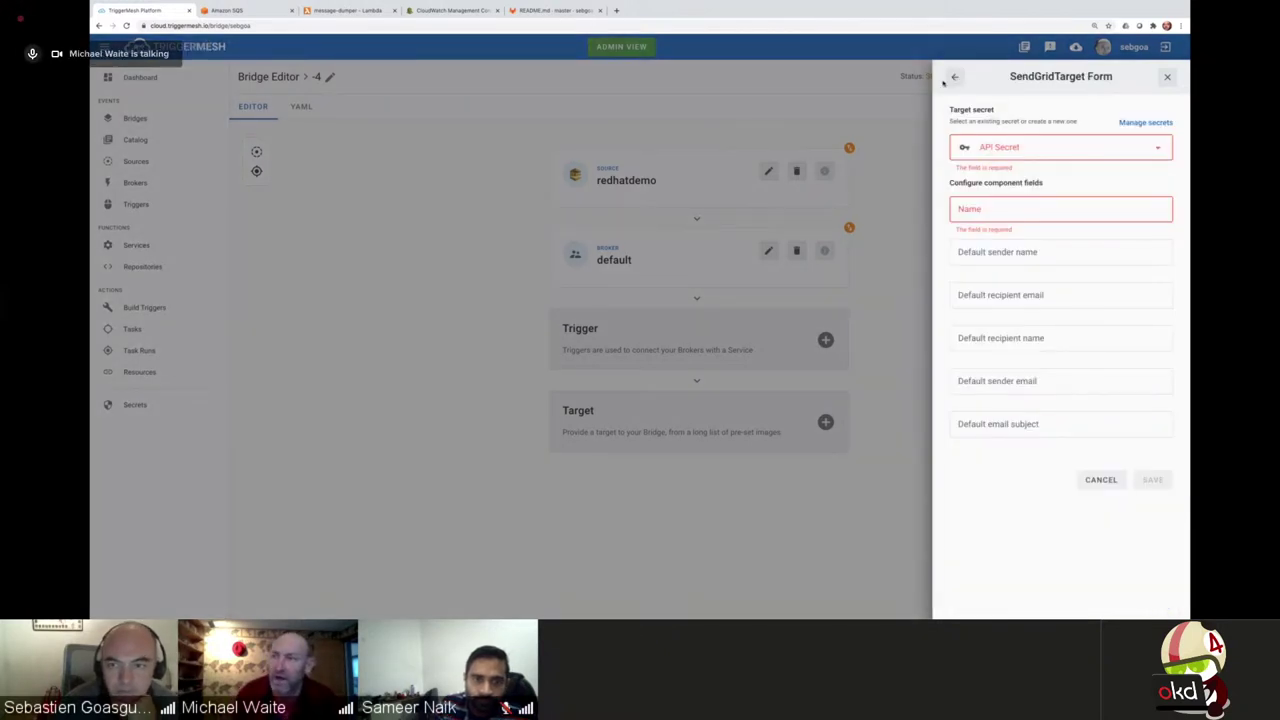
click(954, 77)
click(1070, 509)
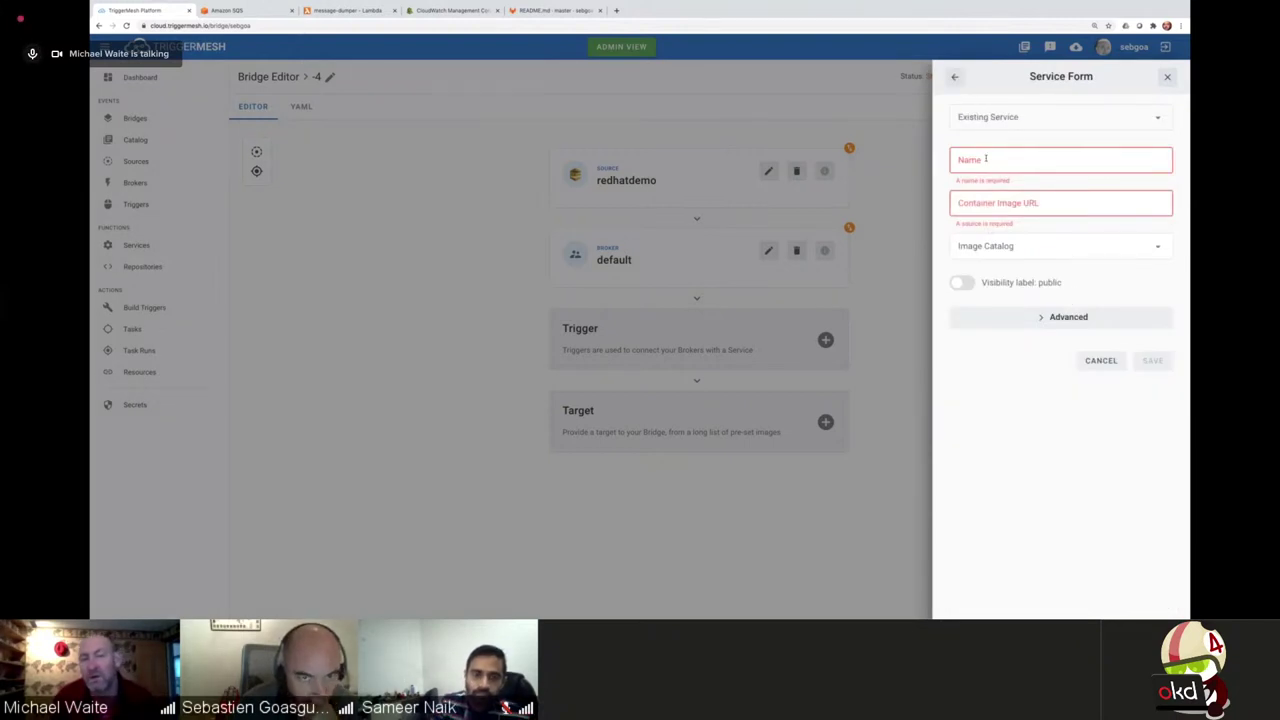
click(1006, 245)
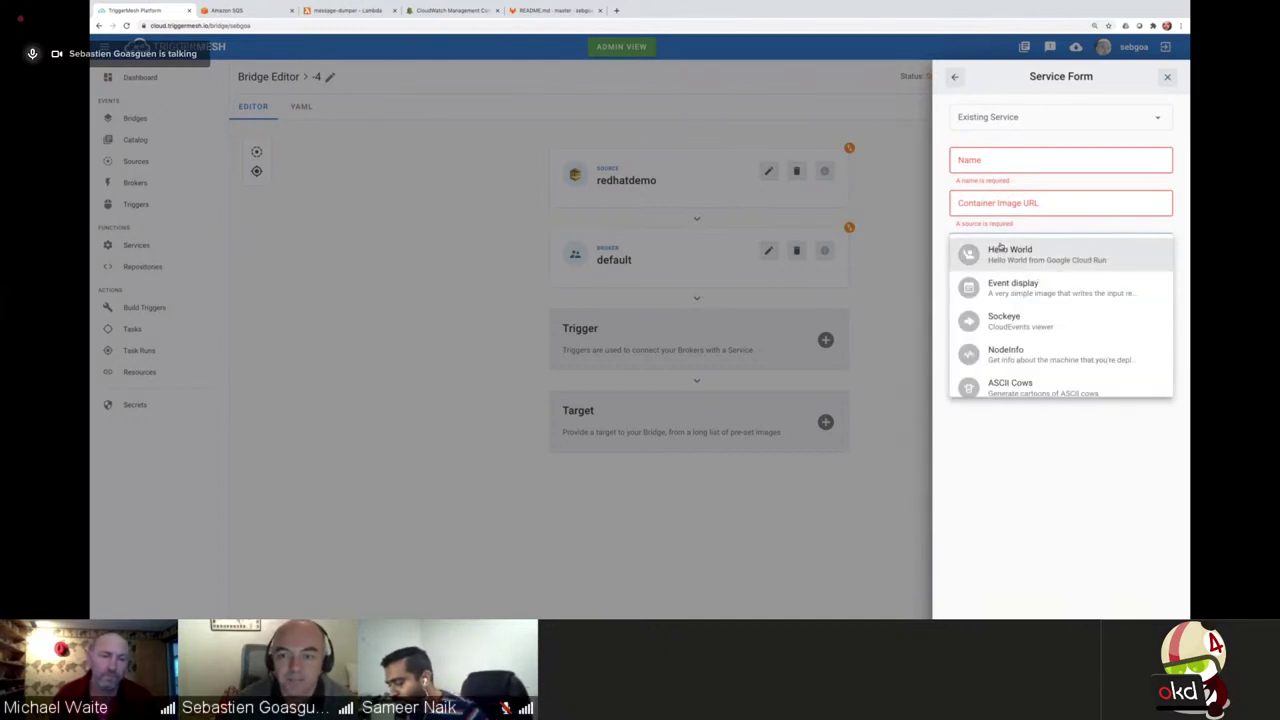
click(1012, 320)
click(995, 160)
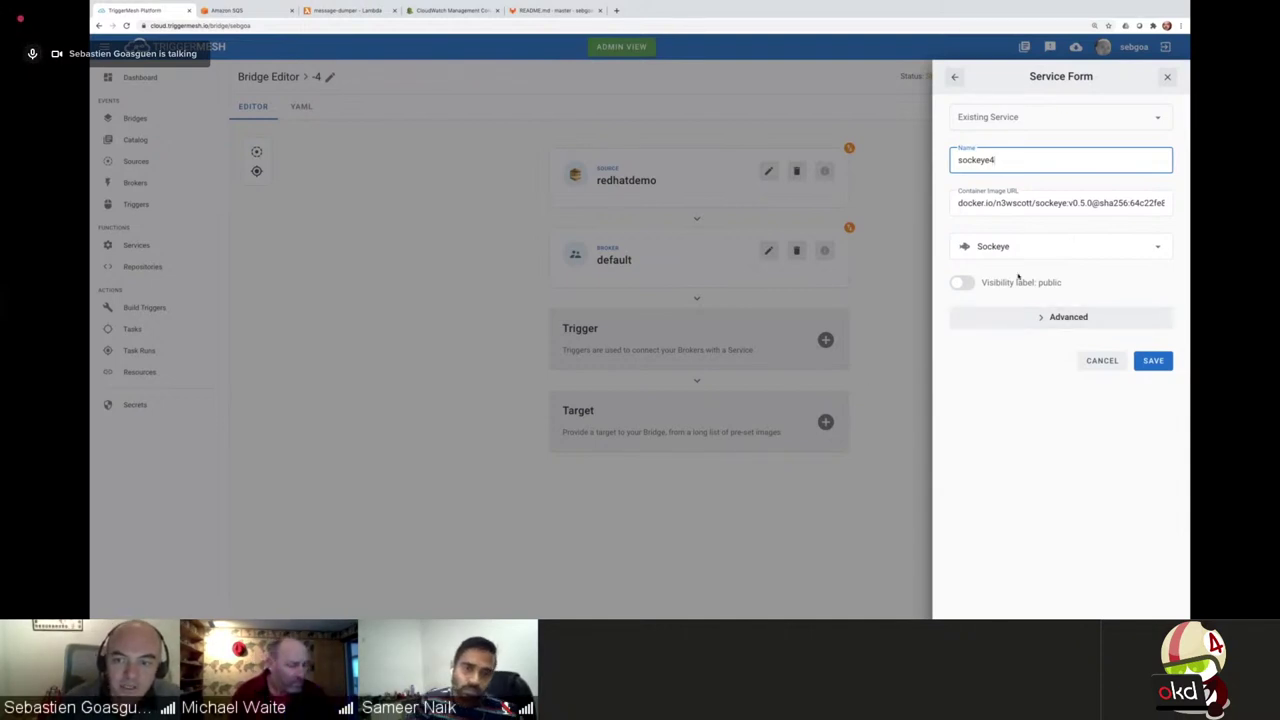
click(1152, 360)
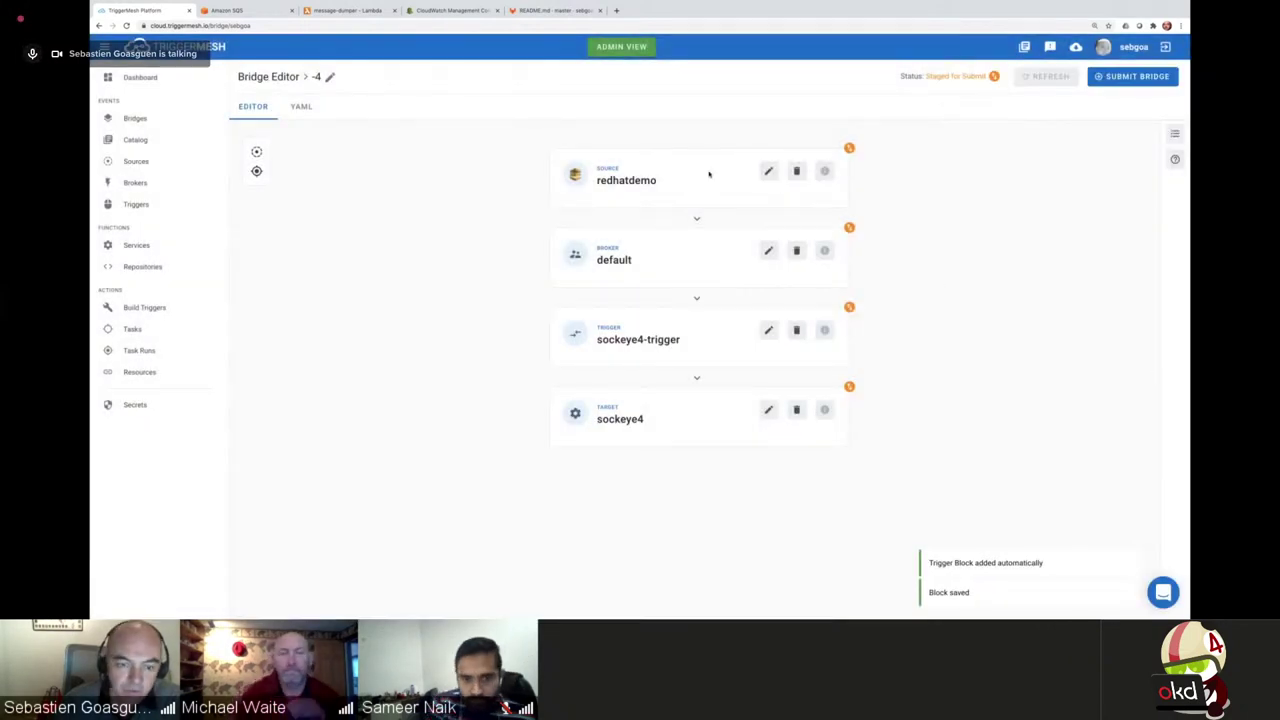
Submit the bridge and refresh the bridges list to check its status
click(1133, 77)
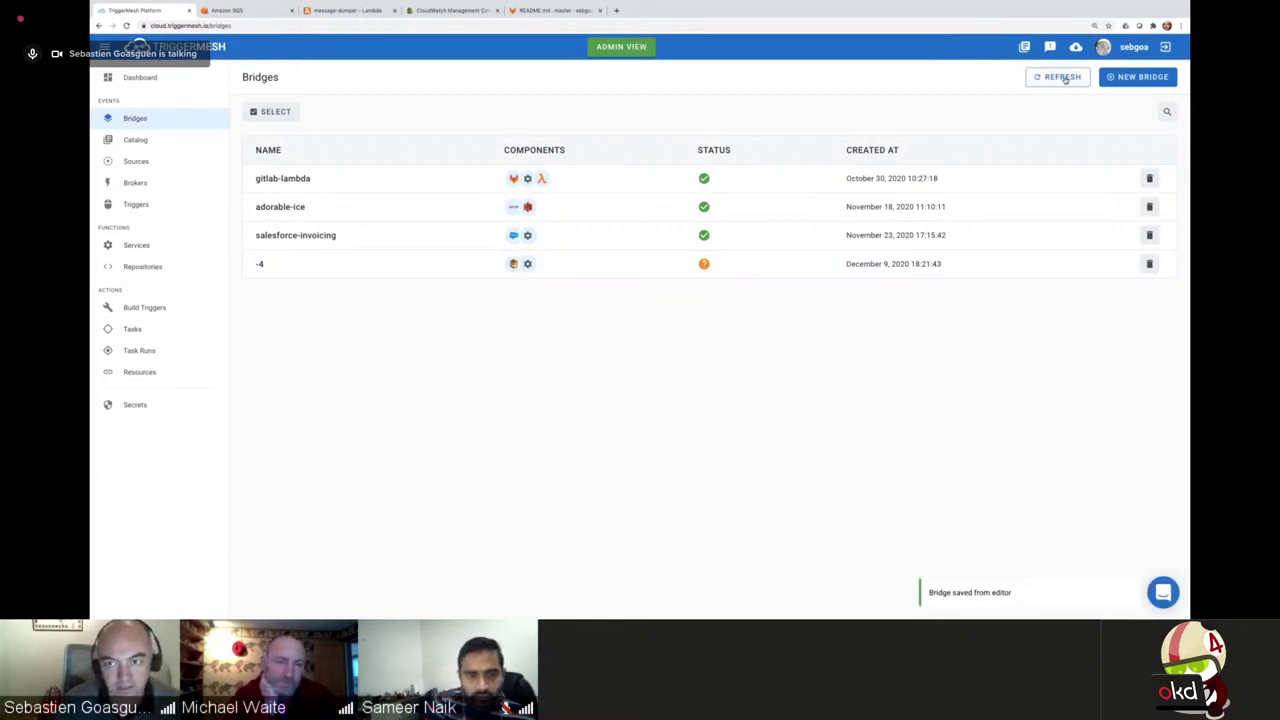
click(1062, 77)
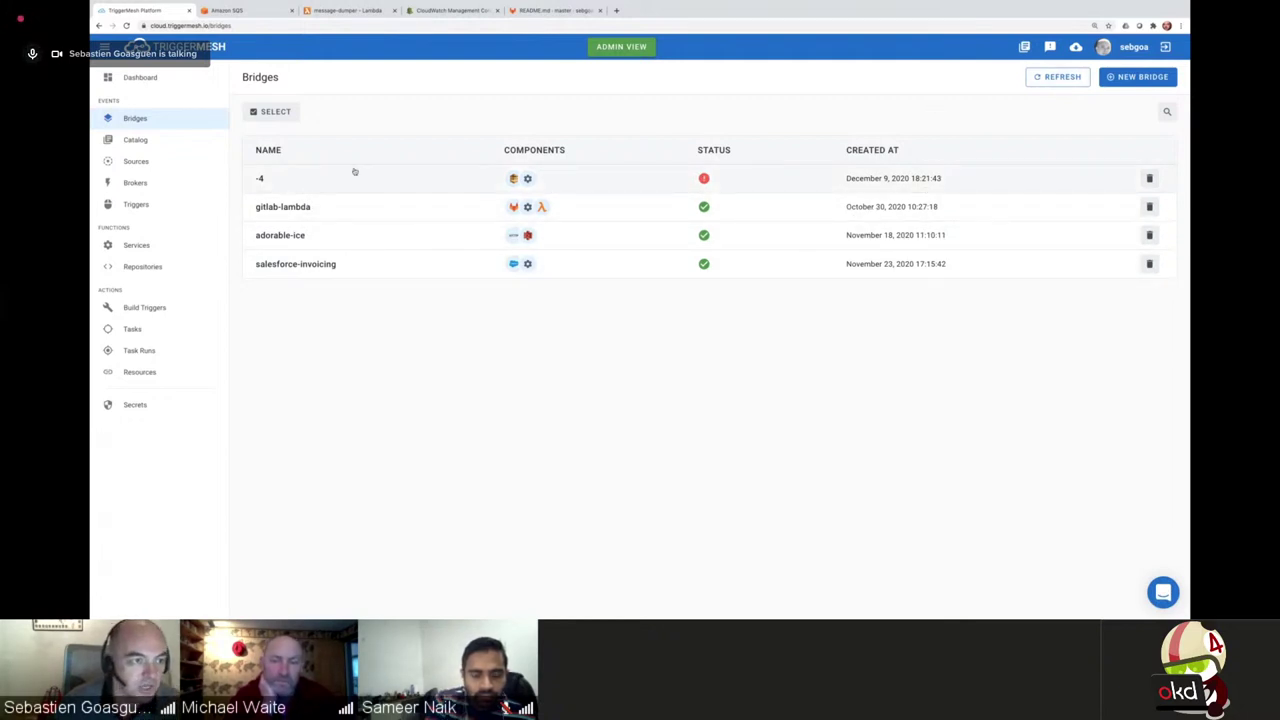
click(1062, 78)
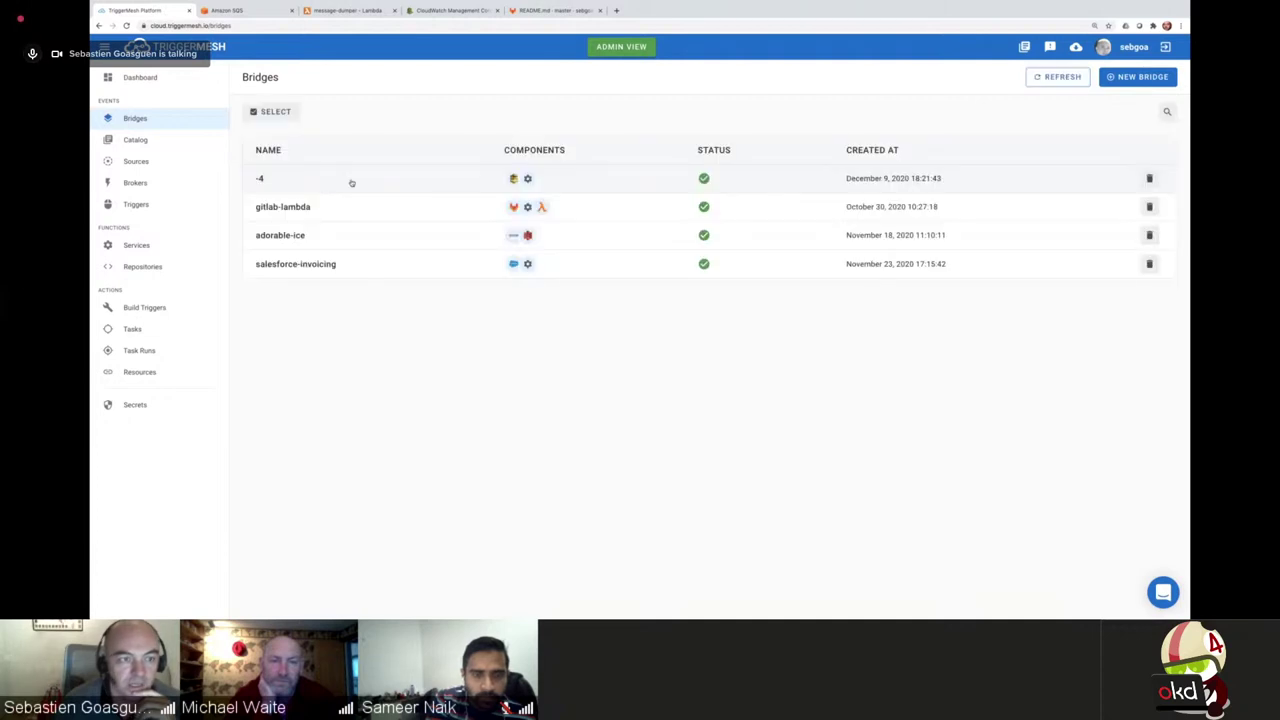
Open the -4 bridge and examine the broker and AWSSQSSource definitions in its YAML
click(355, 179)
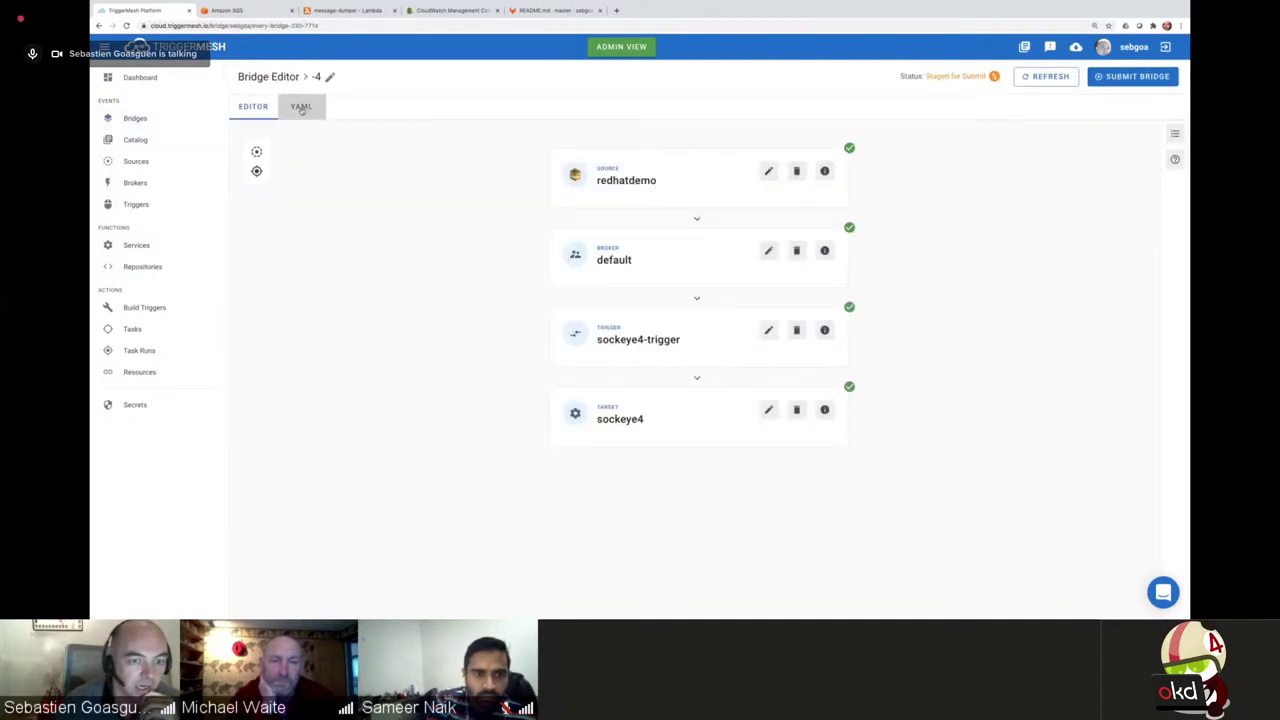
click(301, 108)
scroll(485, 287, down, 2)
scroll(485, 287, down, 5)
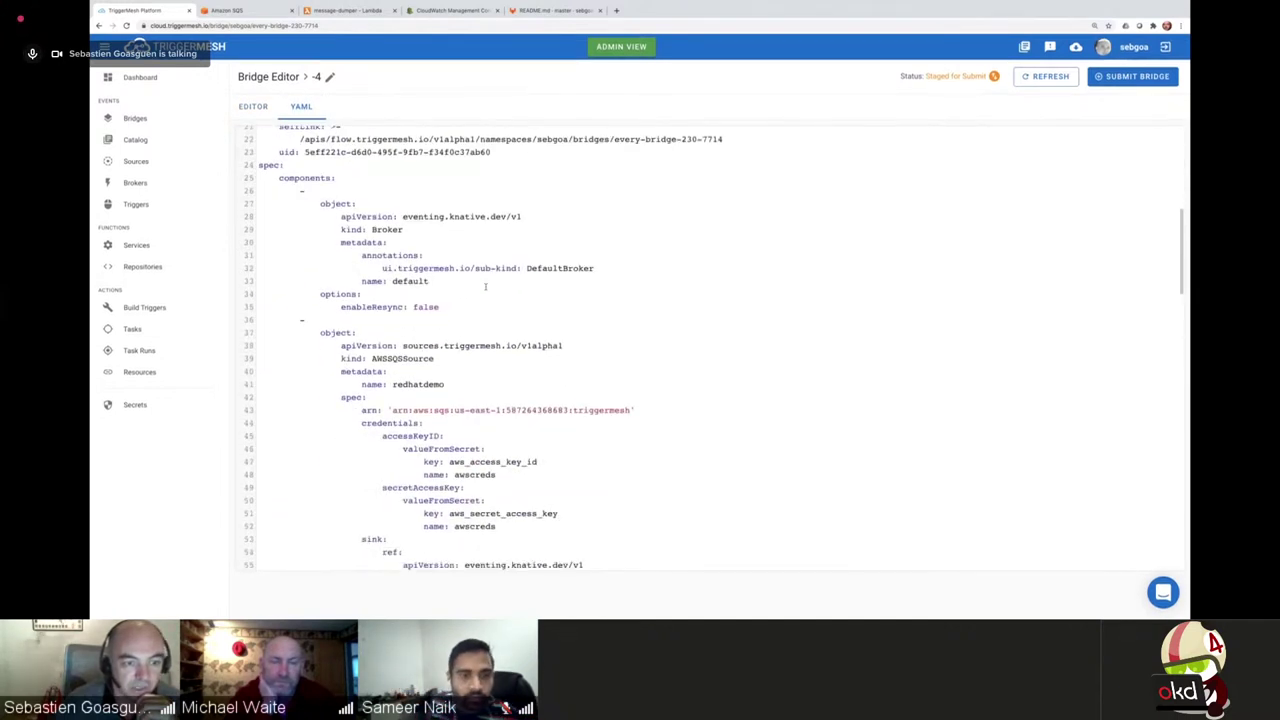
scroll(485, 287, down, 2)
scroll(420, 200, up, 10)
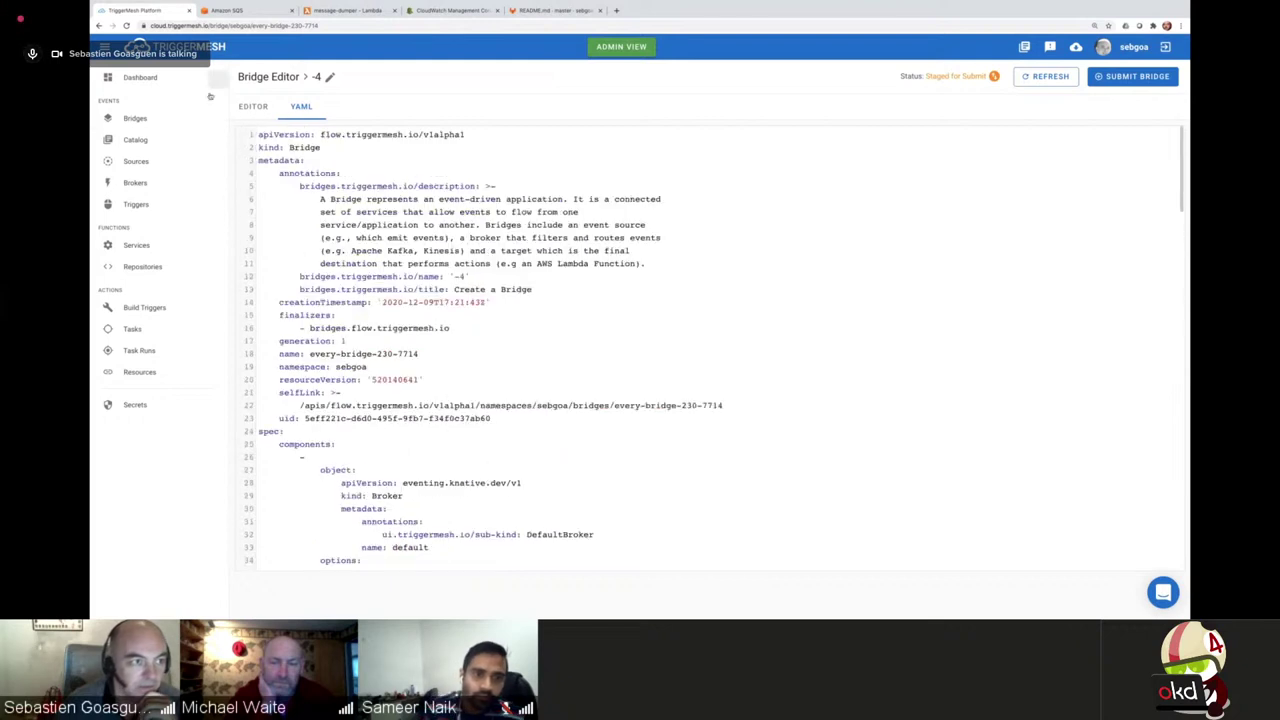
Return to the bridges list and open the sockeye4 service's web page from the services list
click(135, 118)
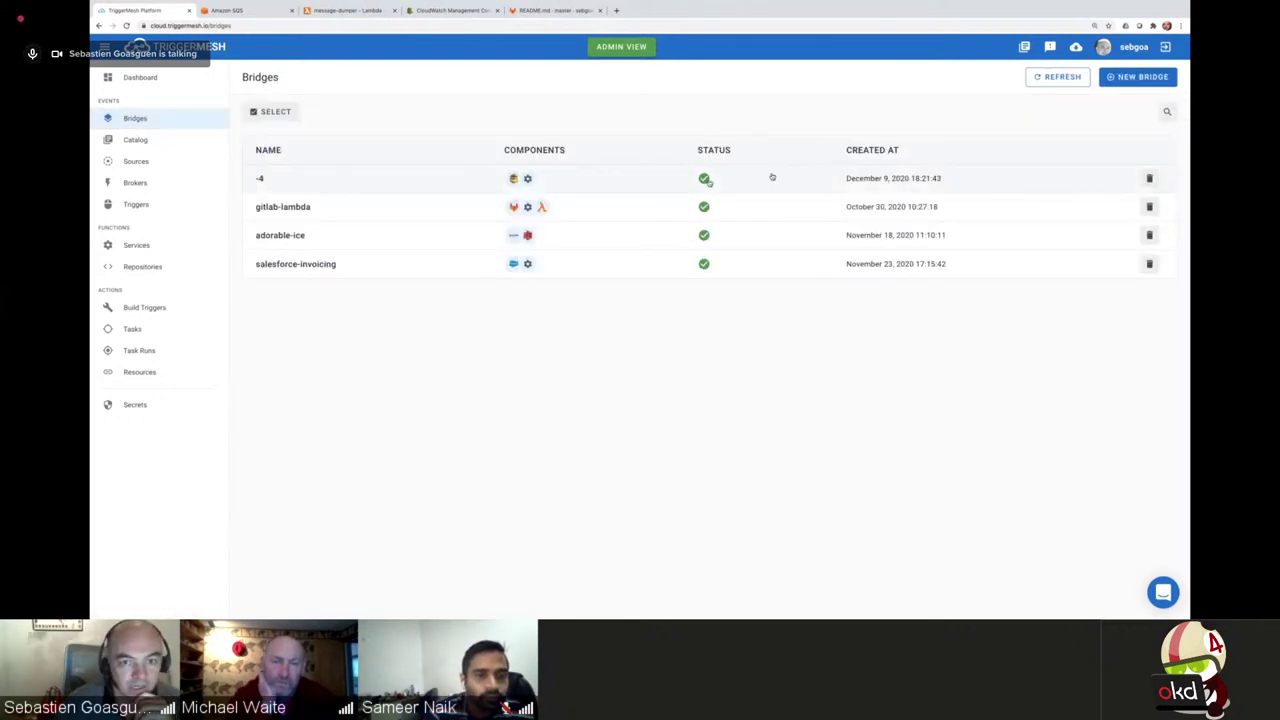
click(138, 247)
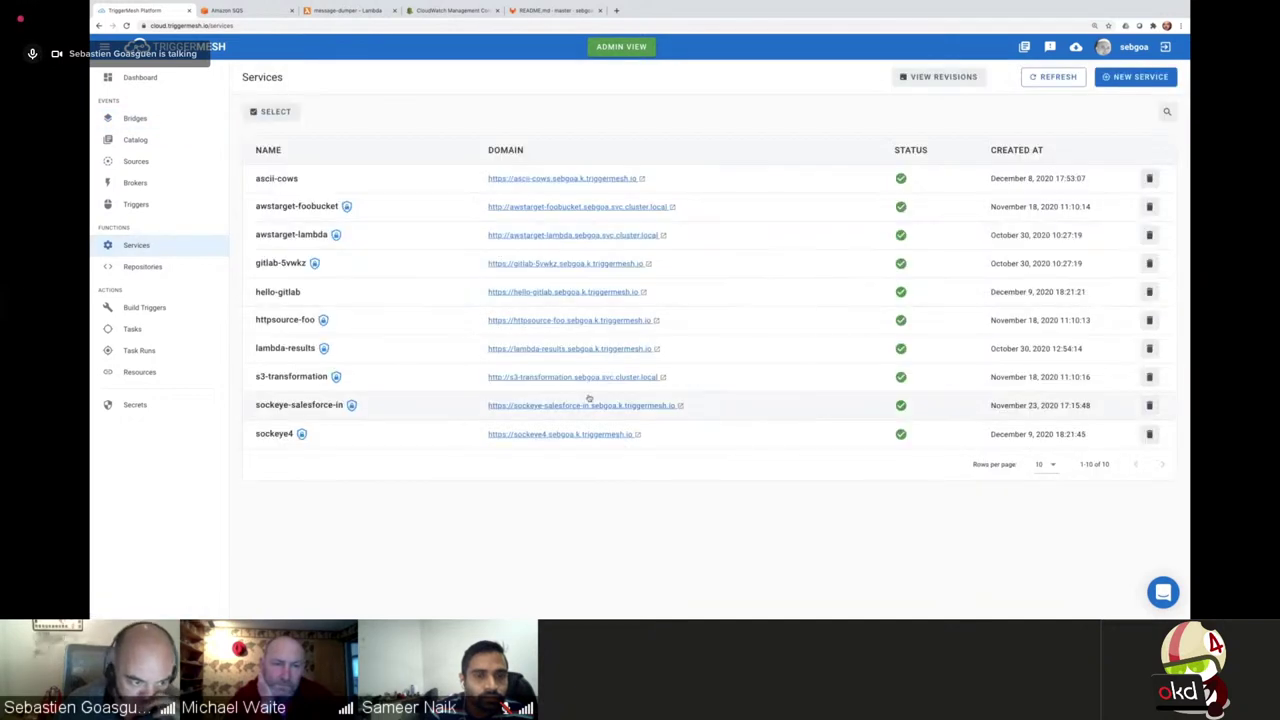
click(560, 430)
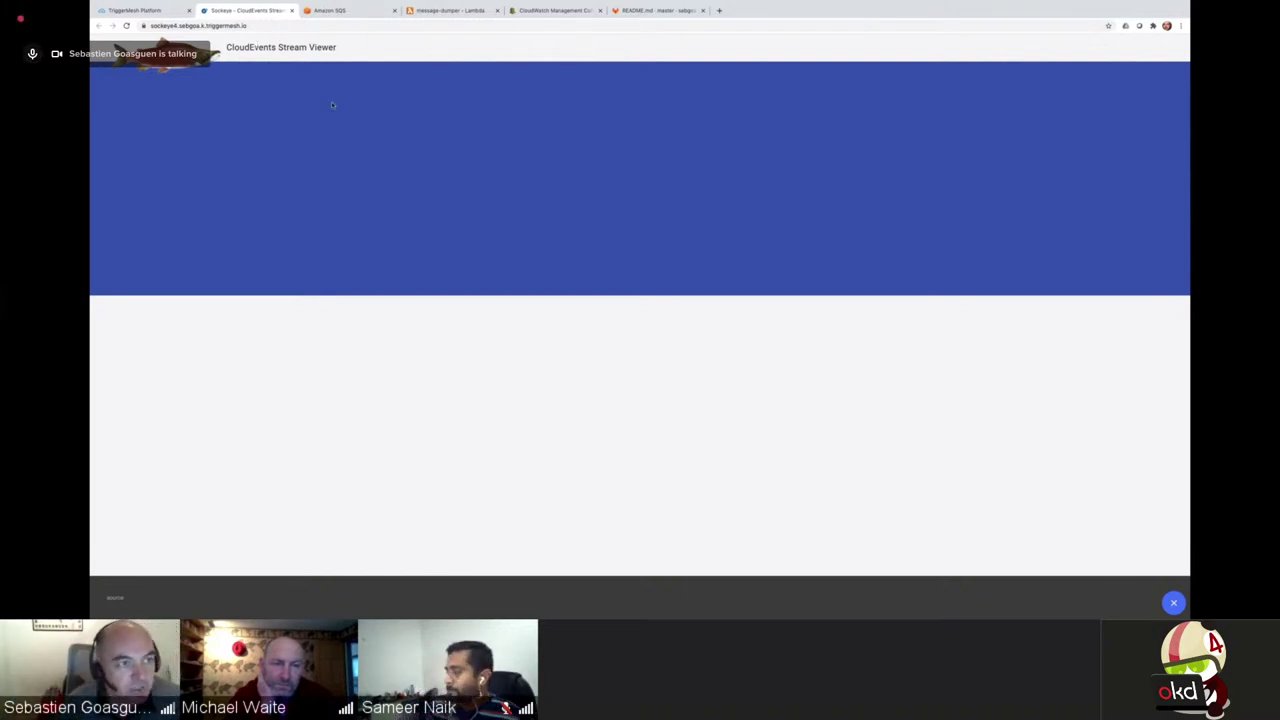
Switch to the Amazon SQS console and send a short greeting with a colleague's first name to the triggermesh queue
click(358, 12)
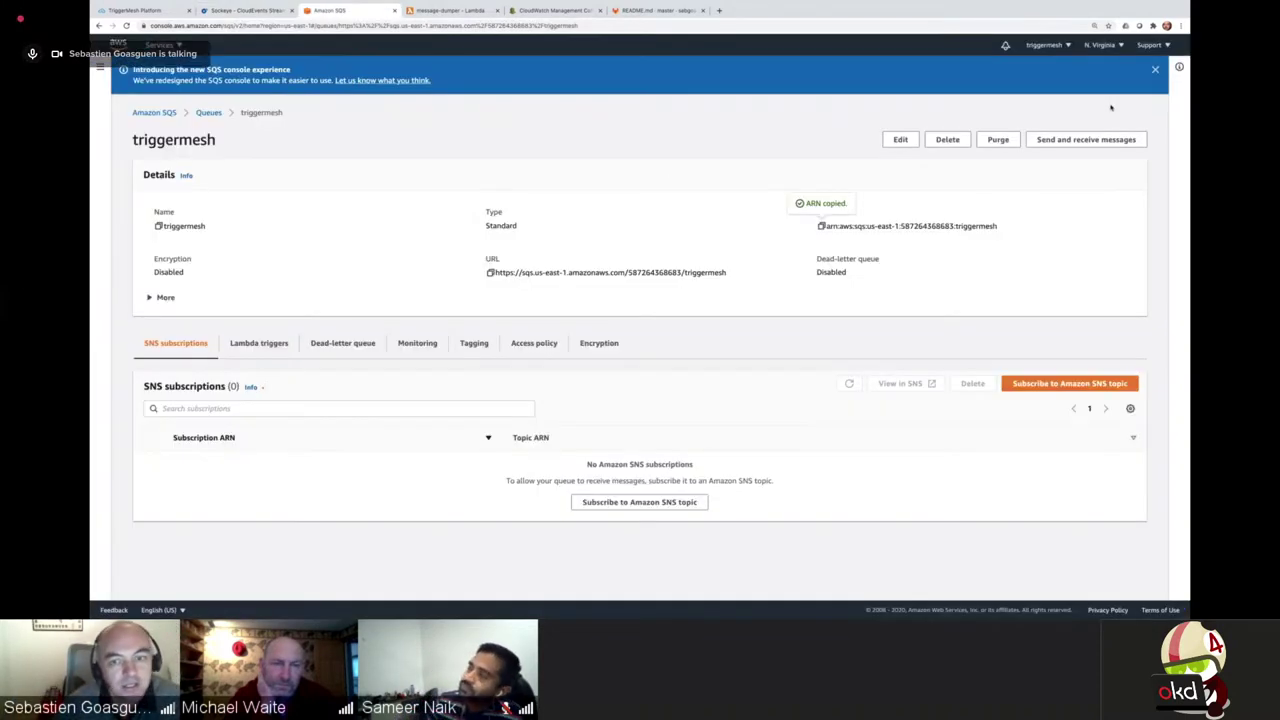
click(1060, 142)
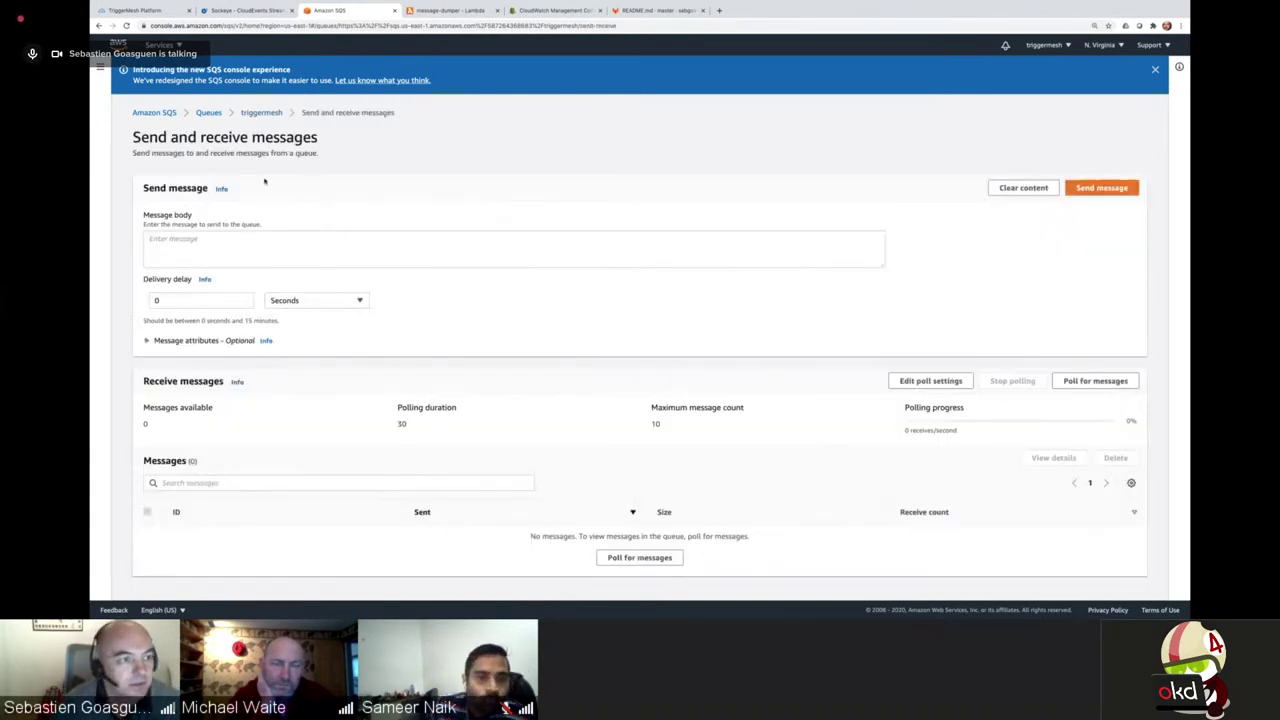
click(215, 245)
text(Hi Mike !)
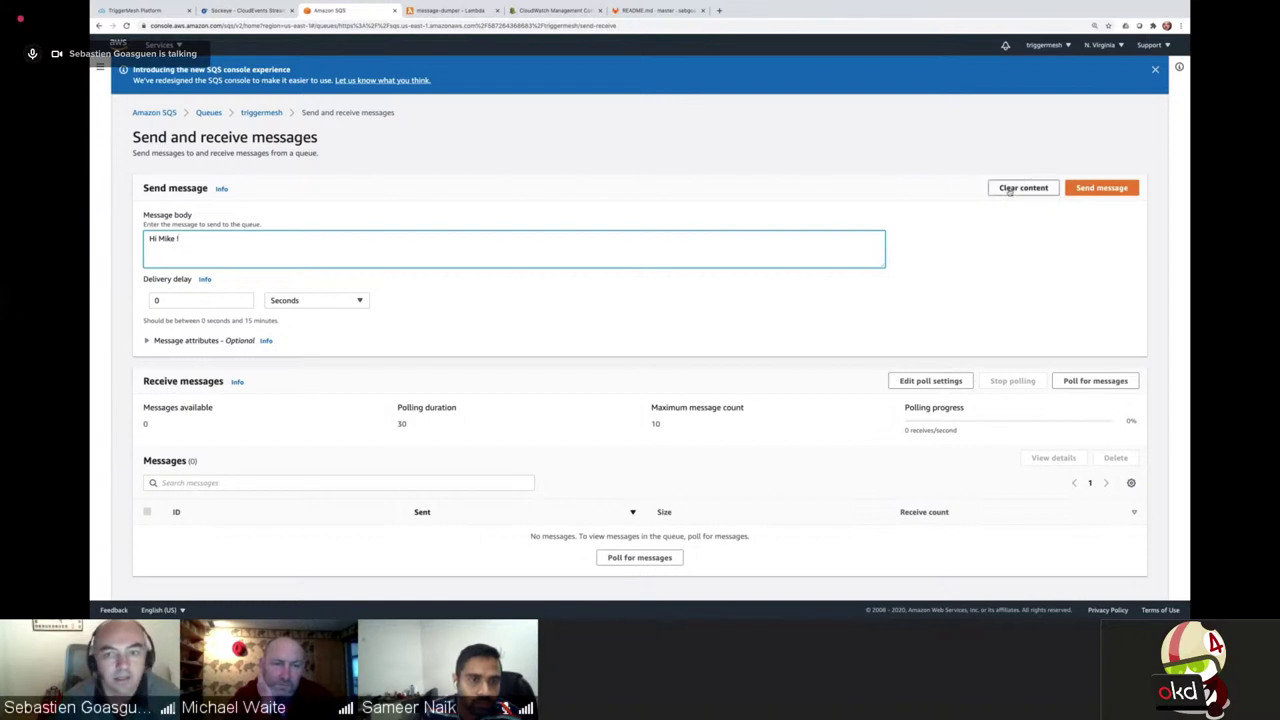
click(1100, 188)
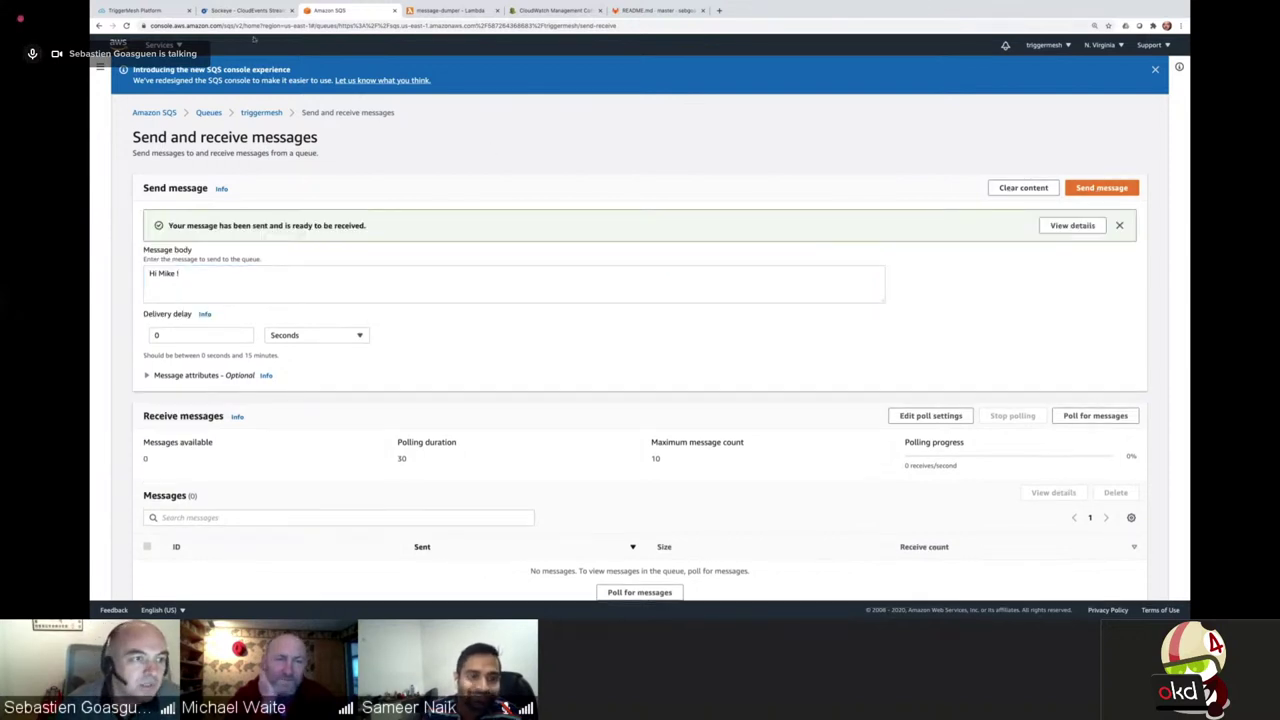
Switch to the Sockeye event viewer and examine the event for the first greeting at a readable size
click(245, 10)
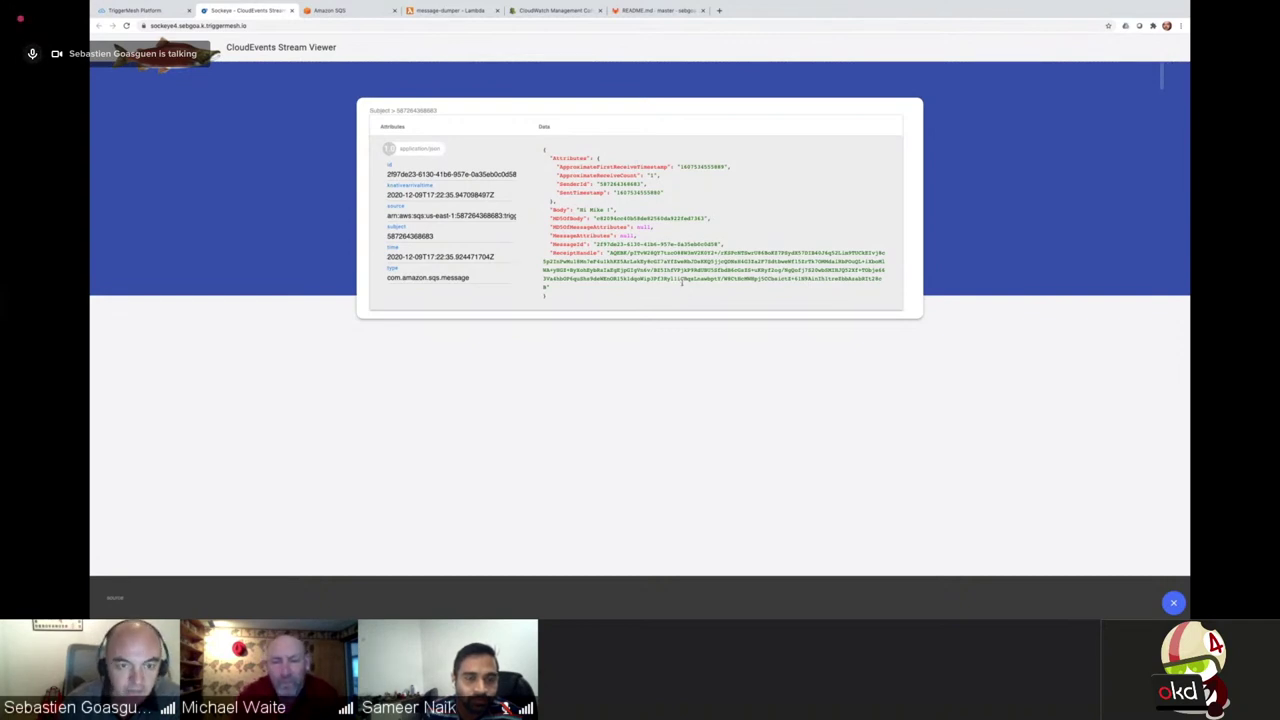
key(super+equal)
key(super+equal)
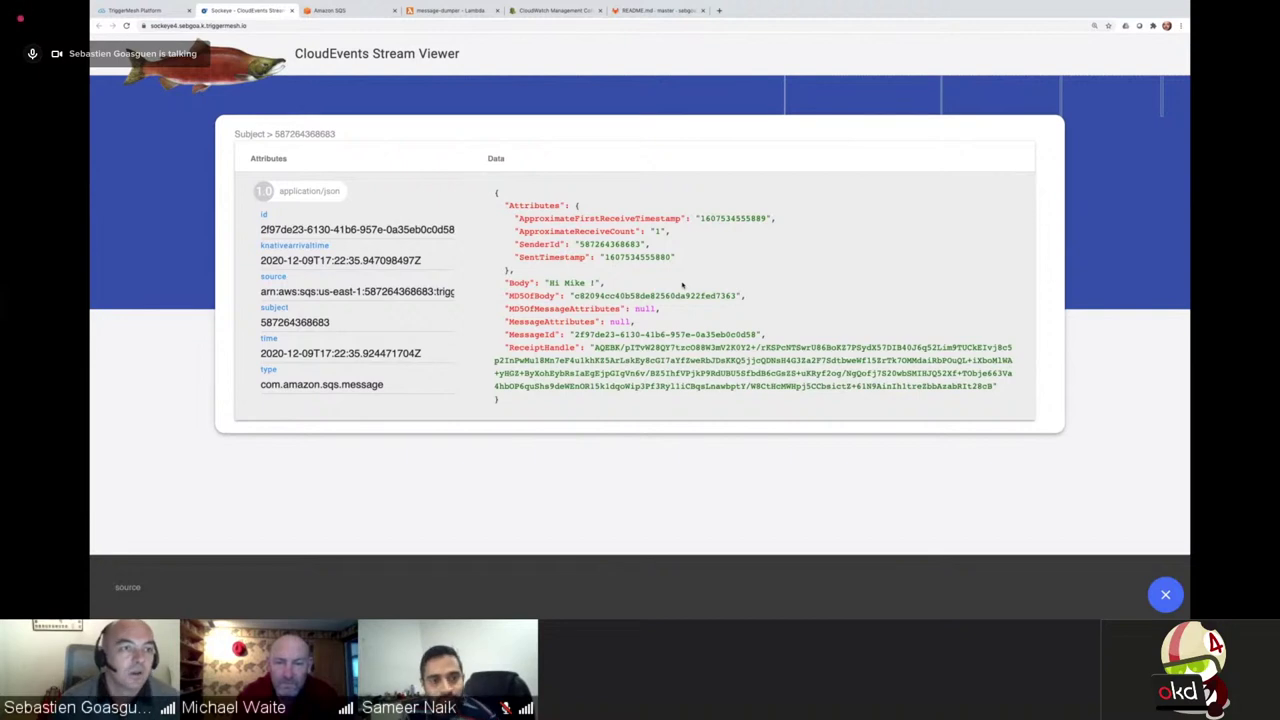
Replace the name in the SQS greeting with another person's first name and send the message to the triggermesh queue
key(ctrl+Tab)
drag(211, 268, 158, 273)
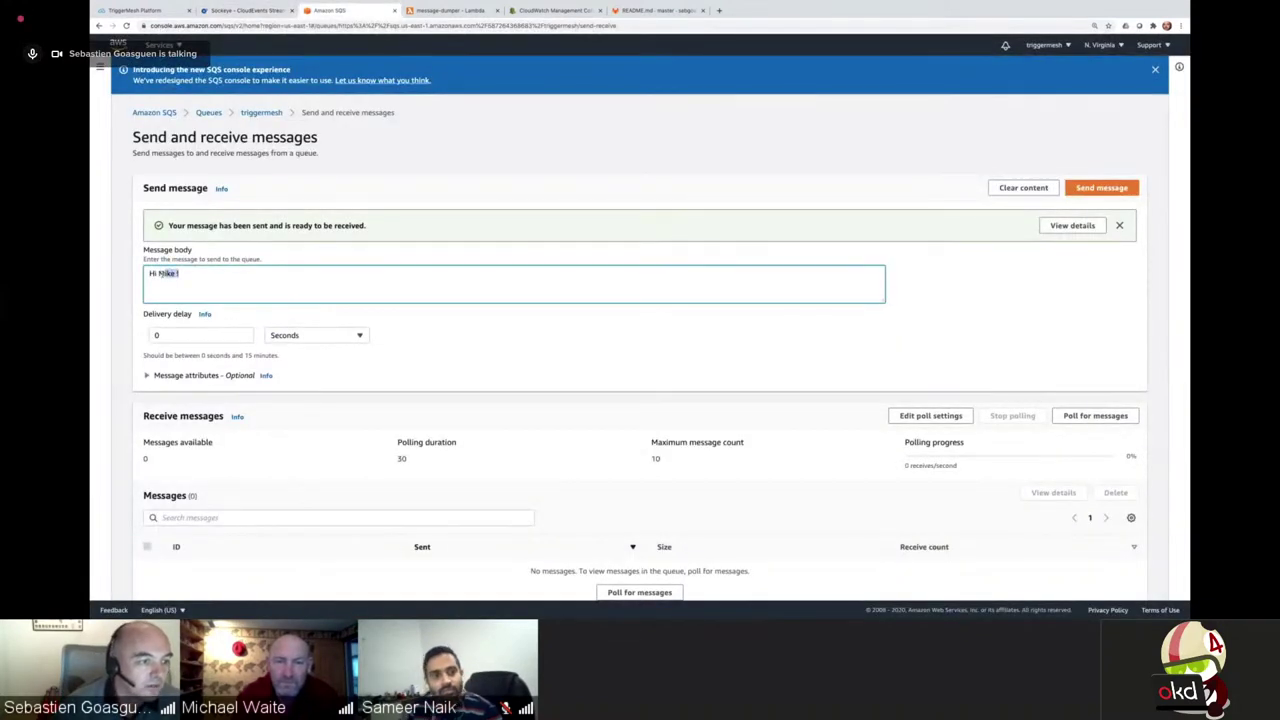
text(Chris)
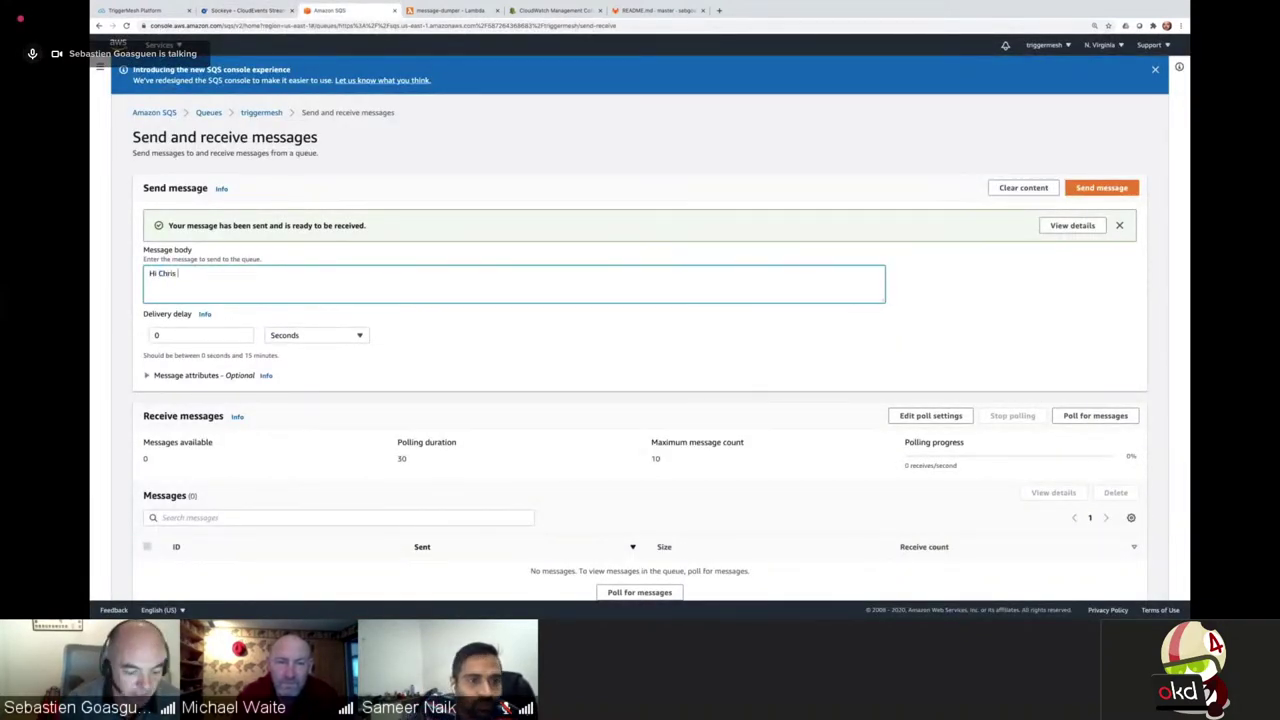
click(1090, 194)
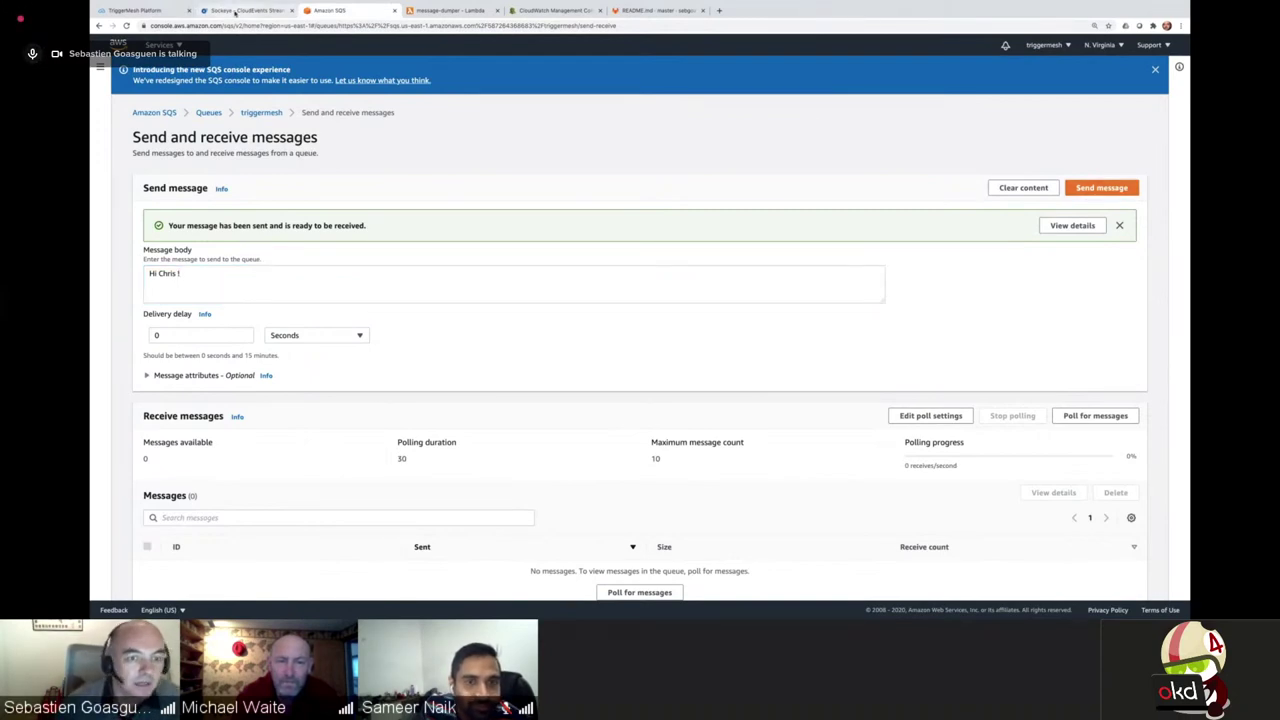
Compare the two SQS events in the Sockeye viewer, highlighting the body line of each message
click(235, 12)
scroll(706, 409, down, 3)
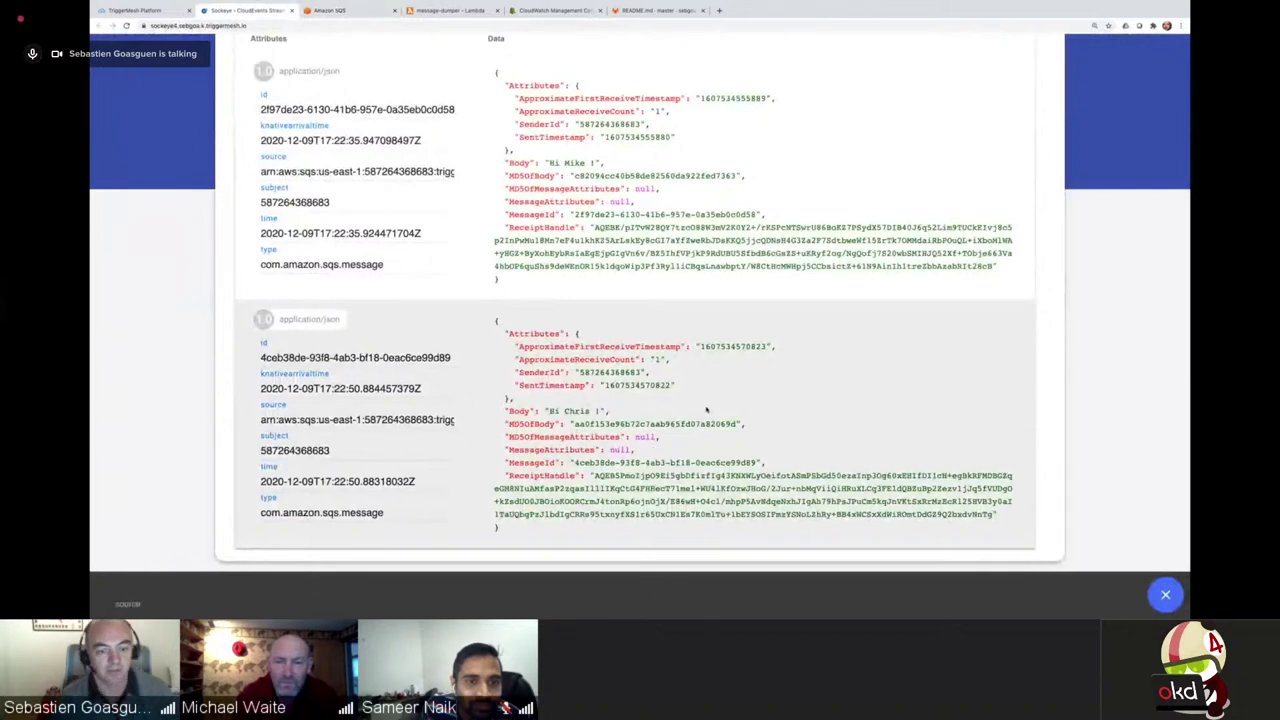
scroll(706, 409, down, 1)
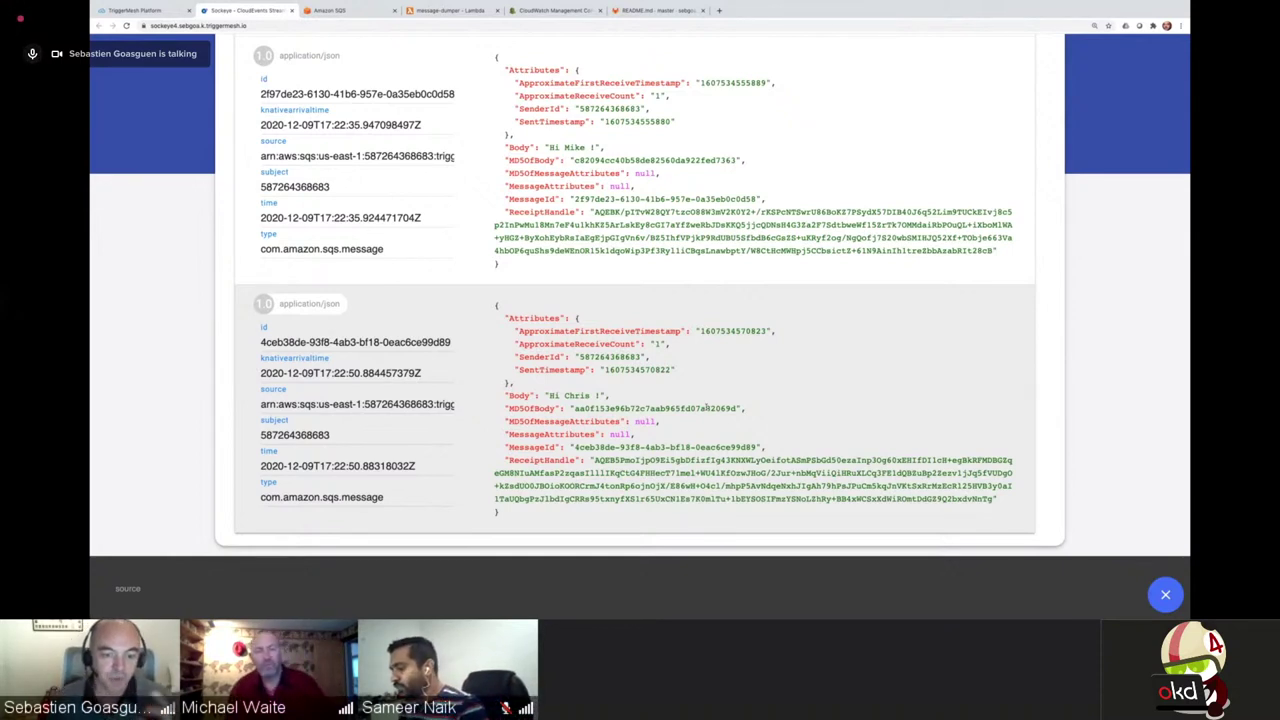
scroll(640, 300, up, 3)
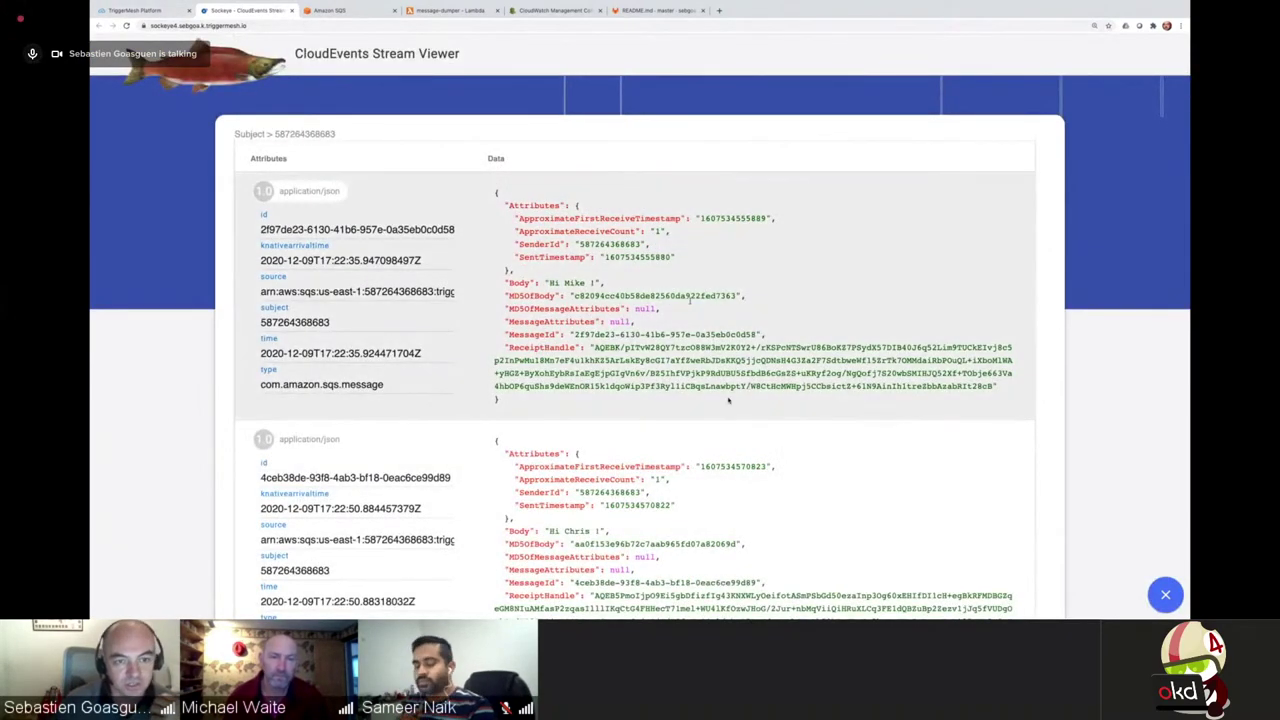
scroll(728, 400, down, 3)
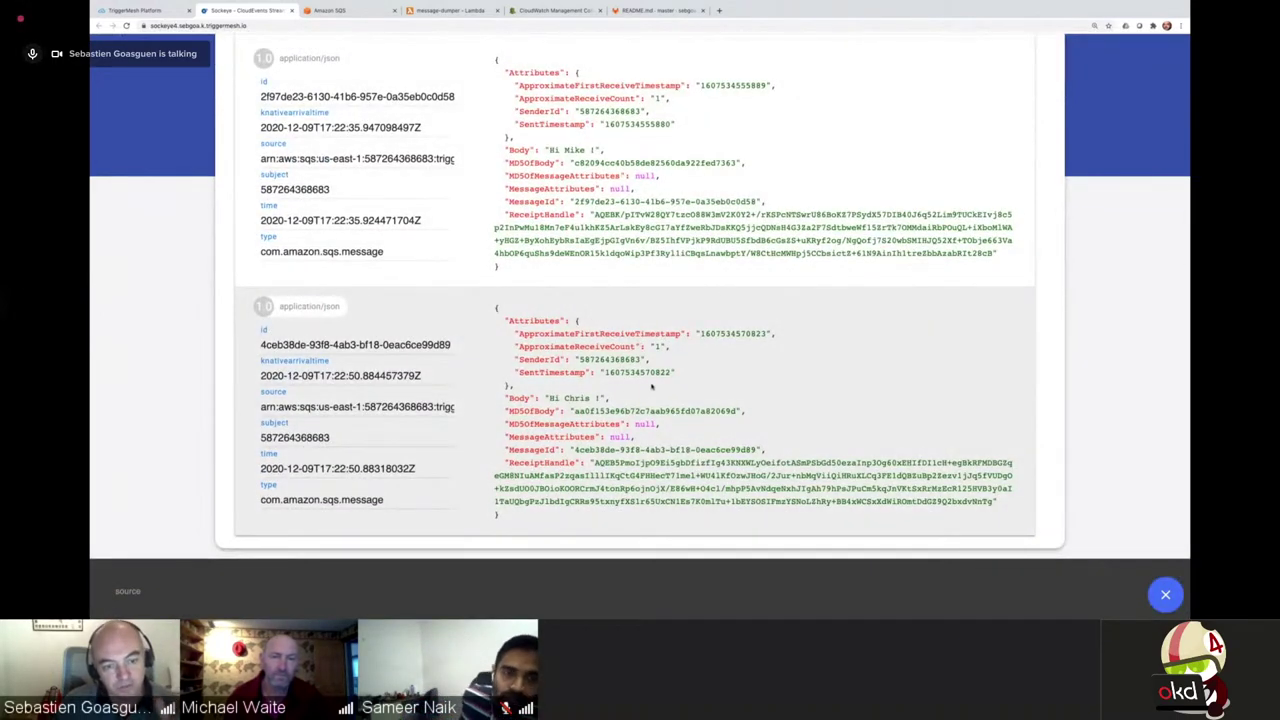
drag(615, 397, 500, 398)
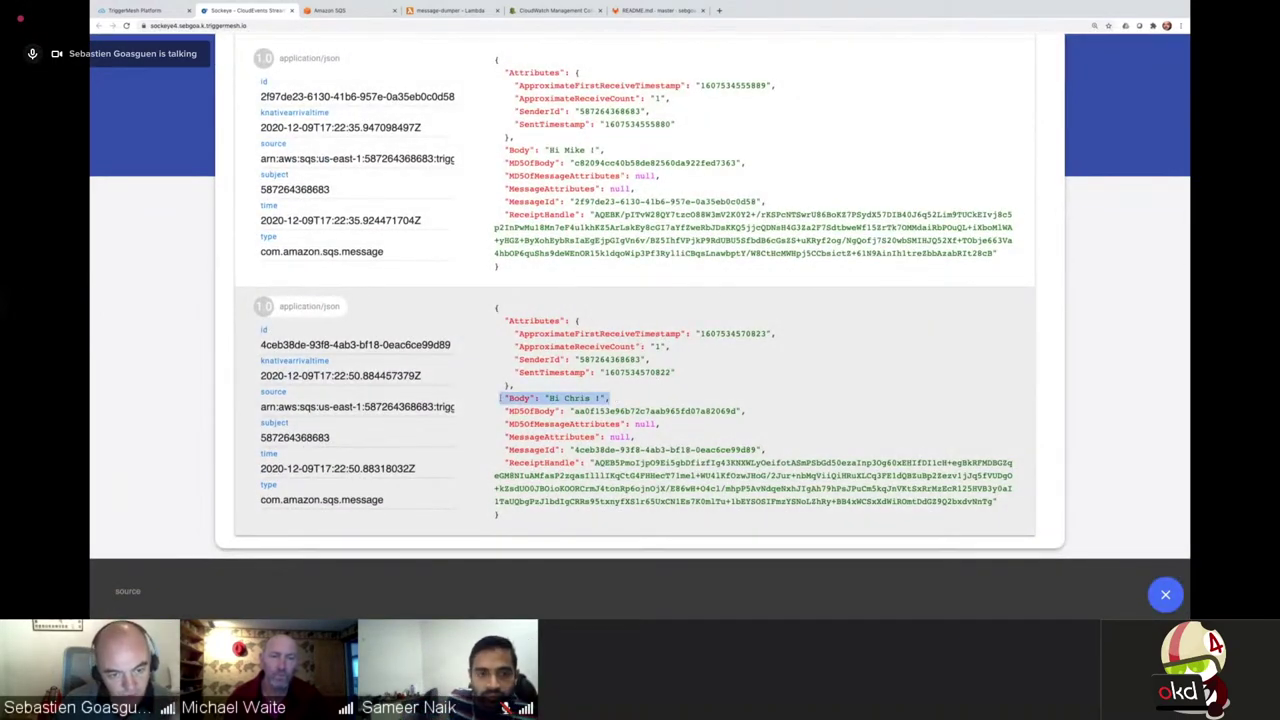
click(580, 148)
drag(597, 150, 502, 150)
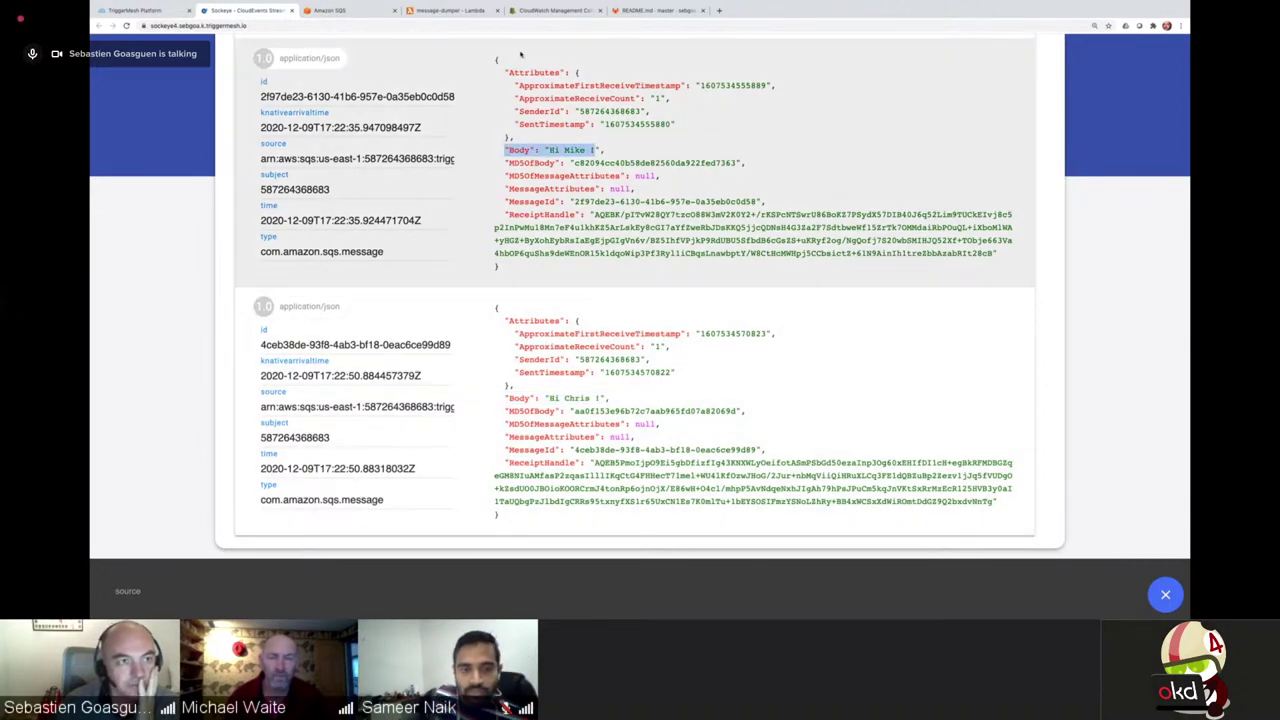
Look at the TriggerMesh bridges list, and revisit the events in the Sockeye viewer
click(163, 11)
click(135, 118)
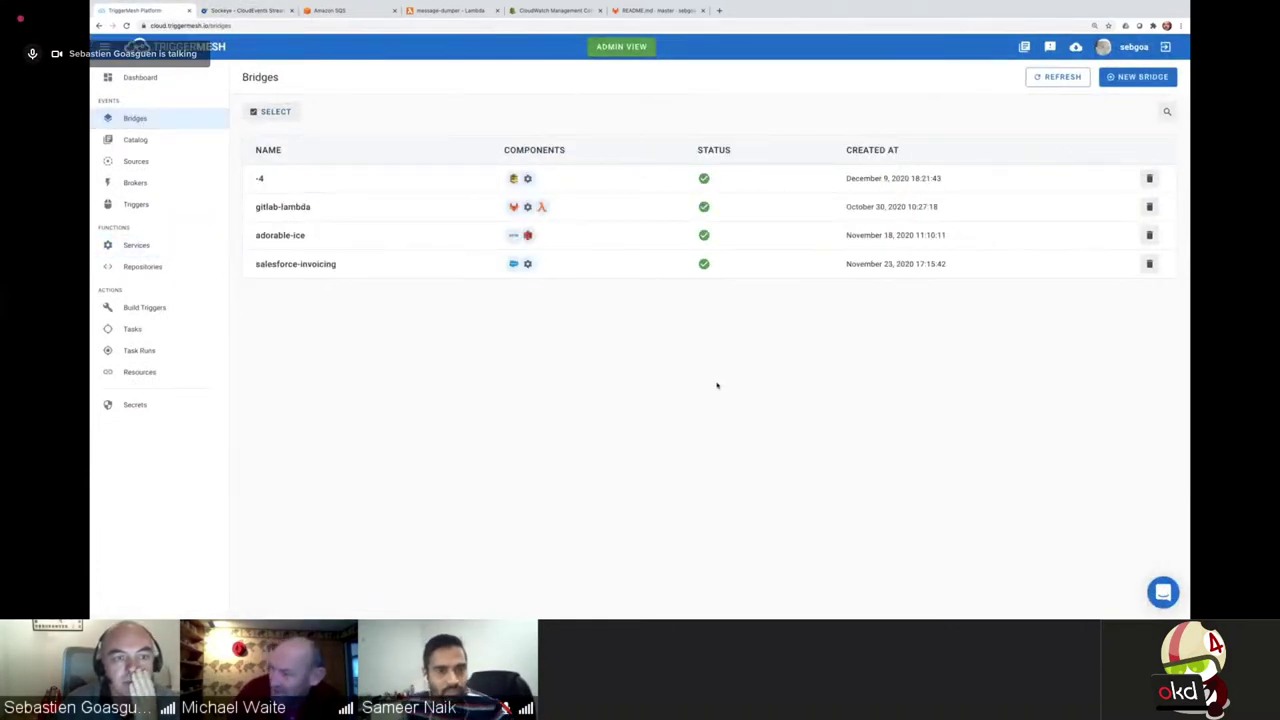
click(253, 12)
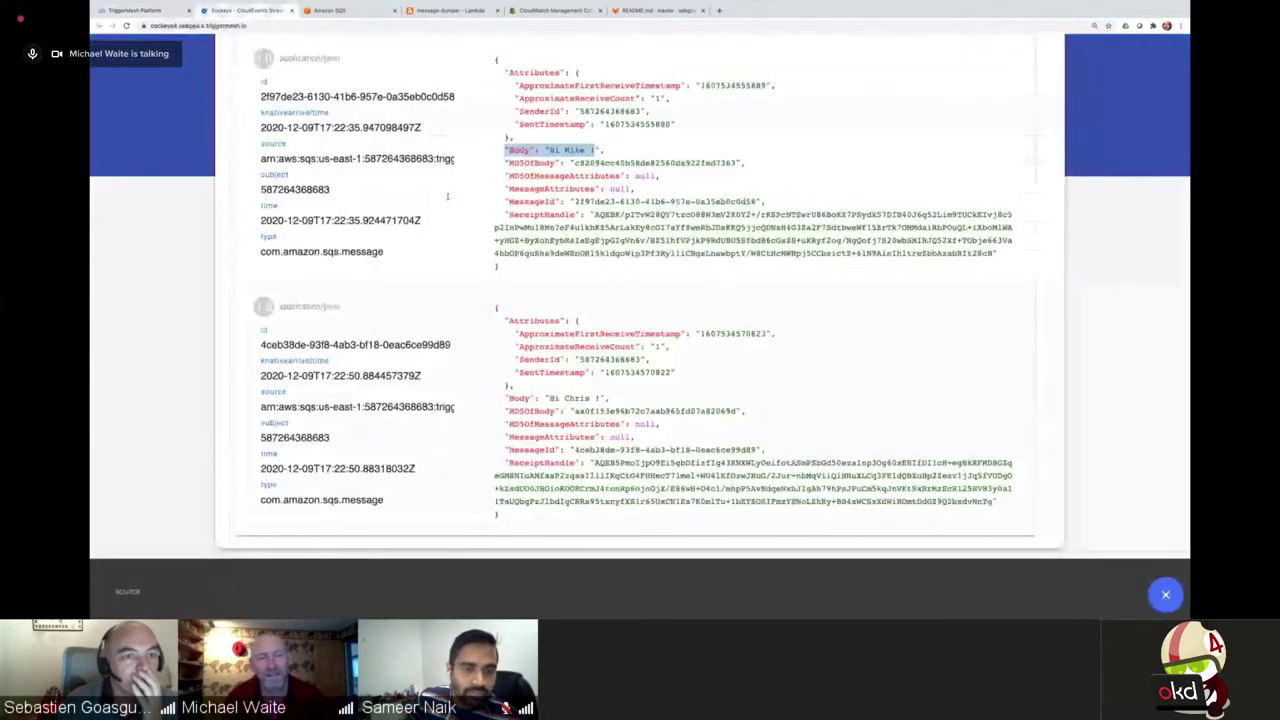
scroll(402, 83, up, 3)
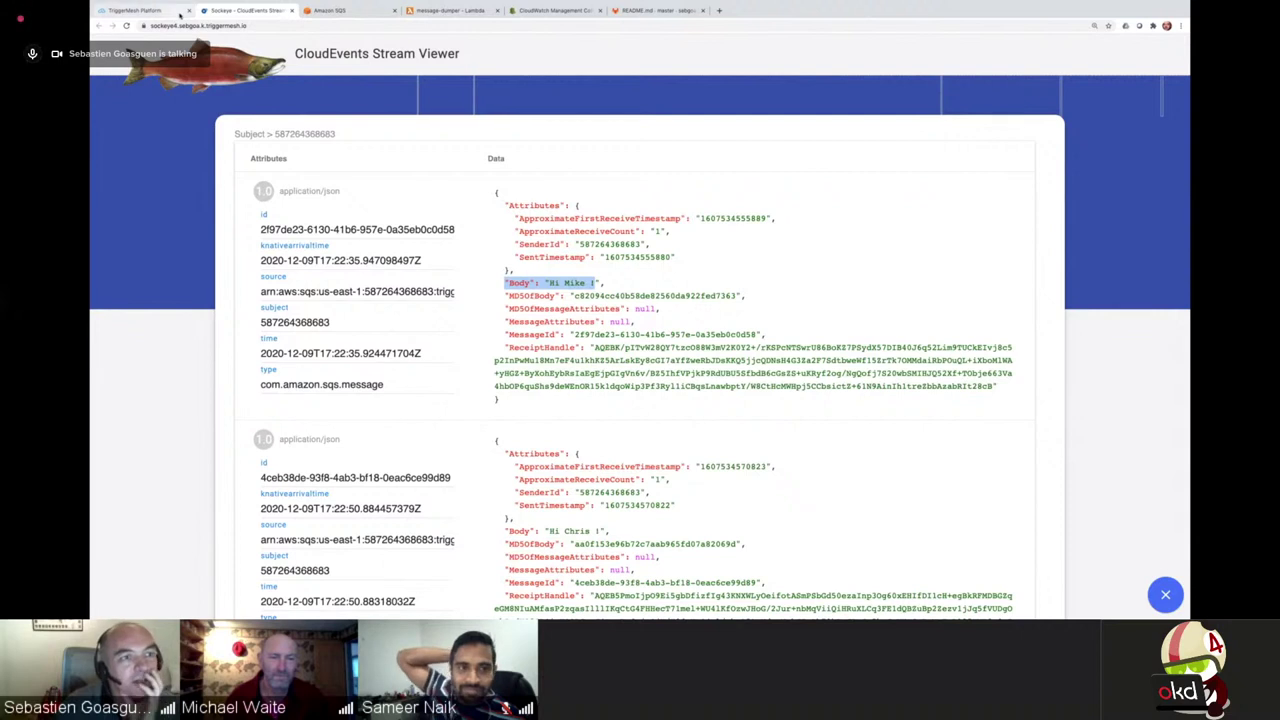
Examine the gitlab-lambda bridge's source, broker, triggers and targets in TriggerMesh, and return to the bridges list
click(144, 11)
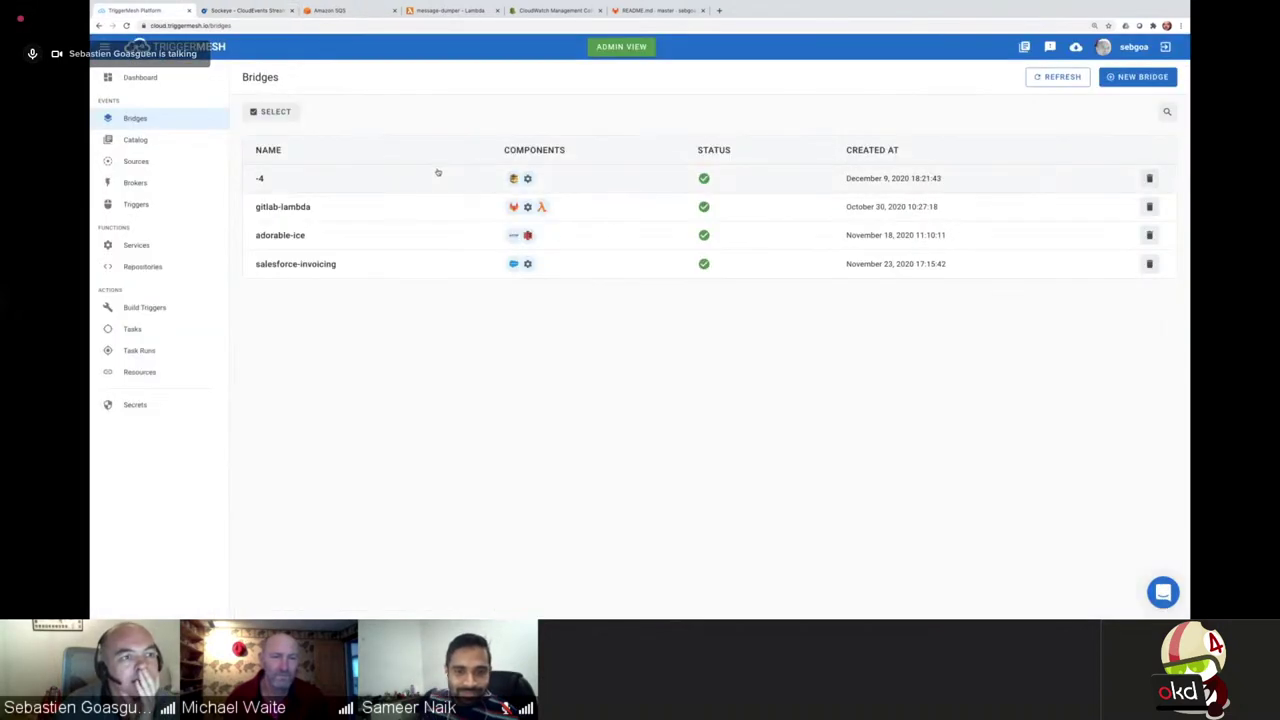
click(314, 208)
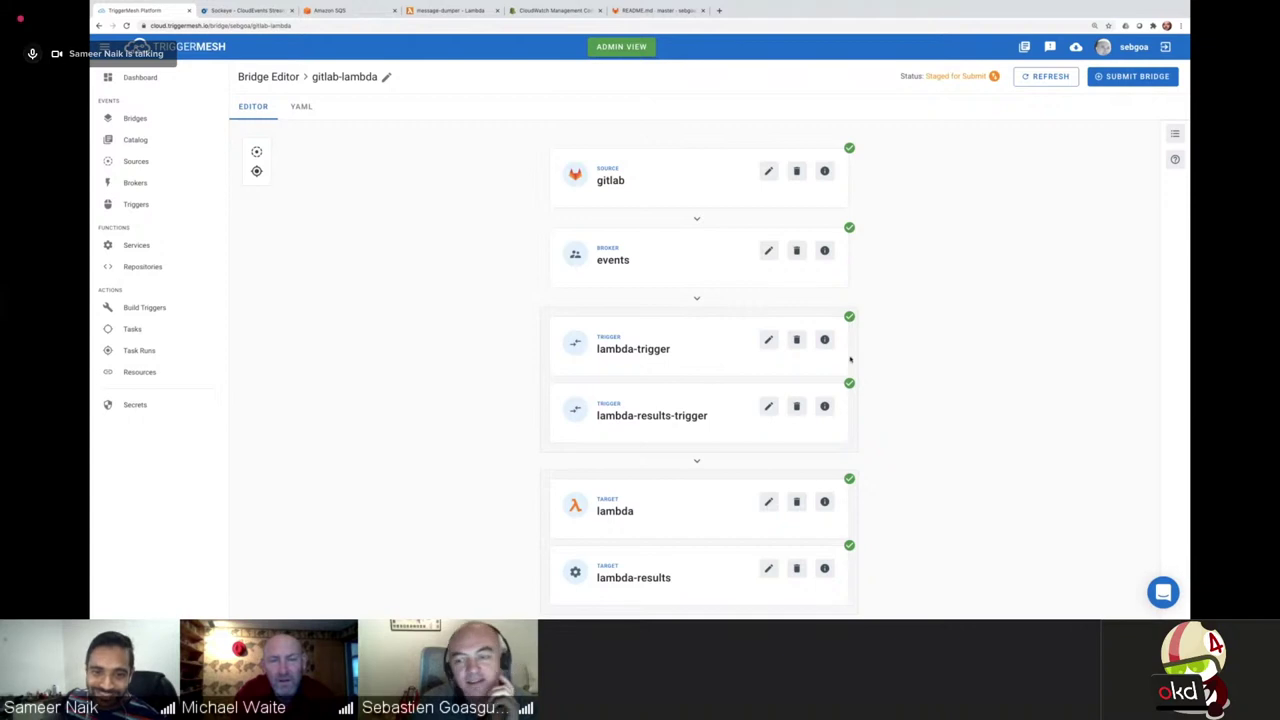
scroll(460, 283, down, 1)
scroll(423, 271, up, 1)
click(137, 119)
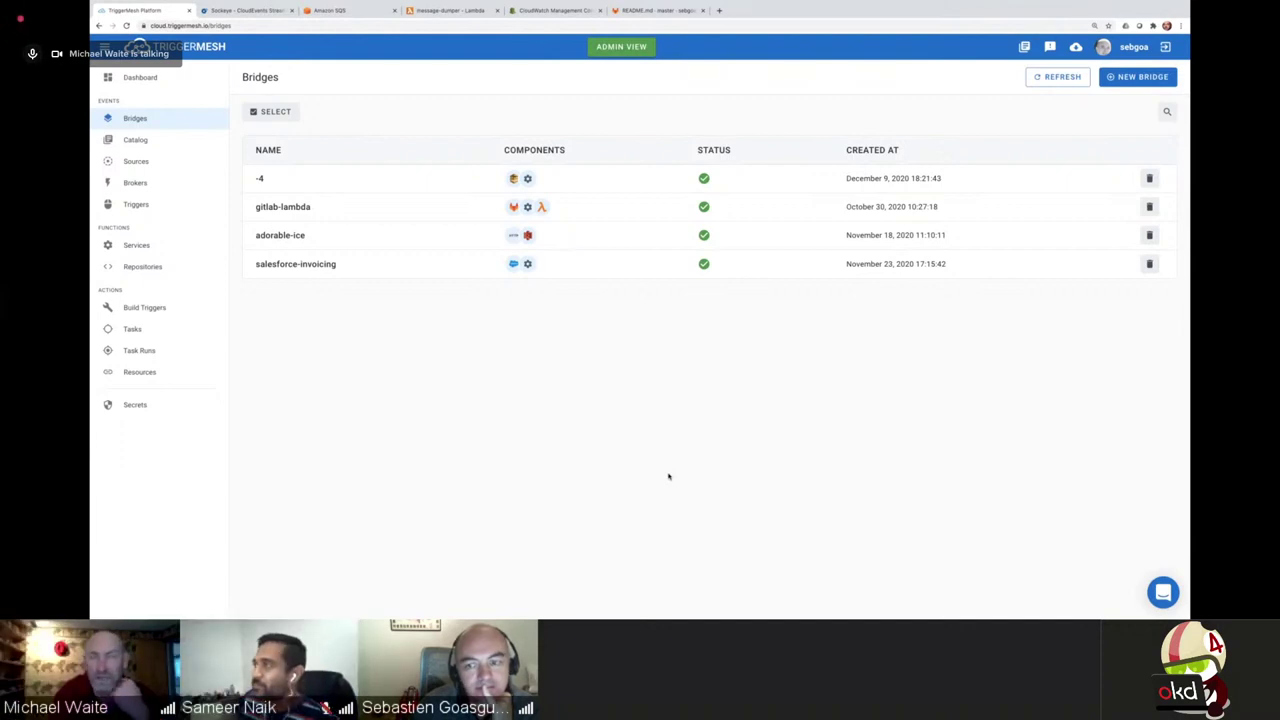
key(ctrl+plus)
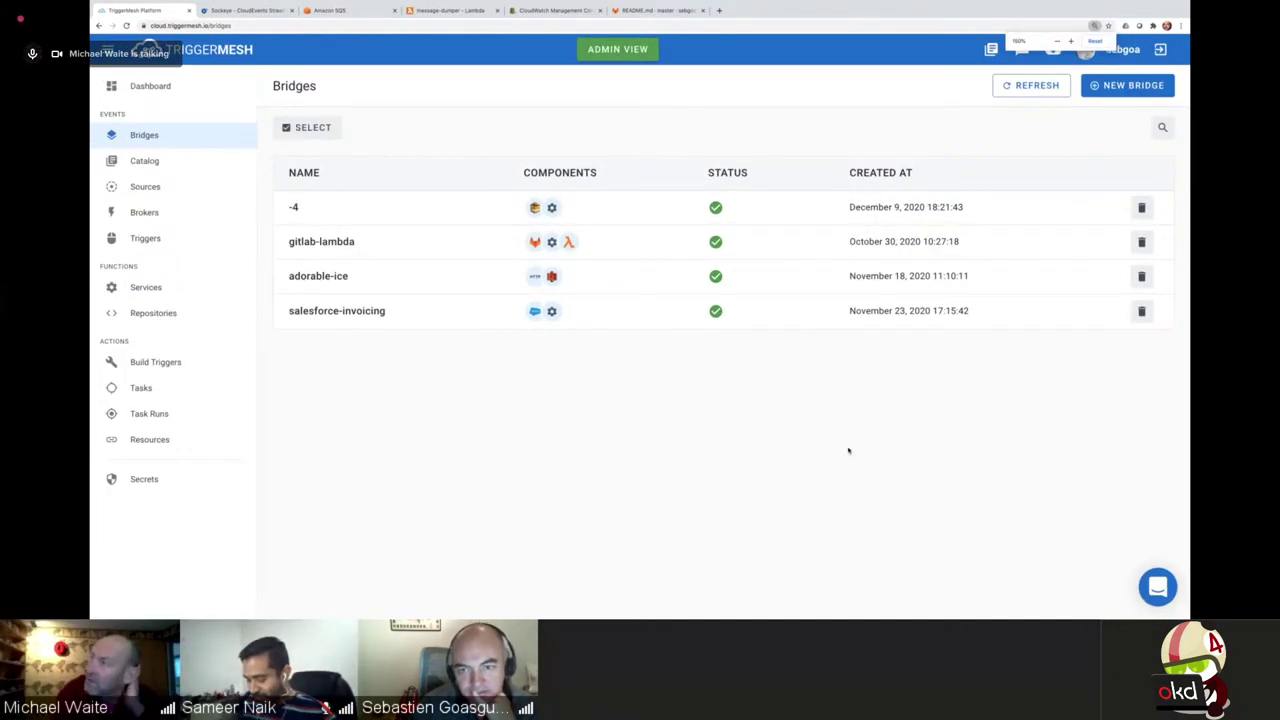
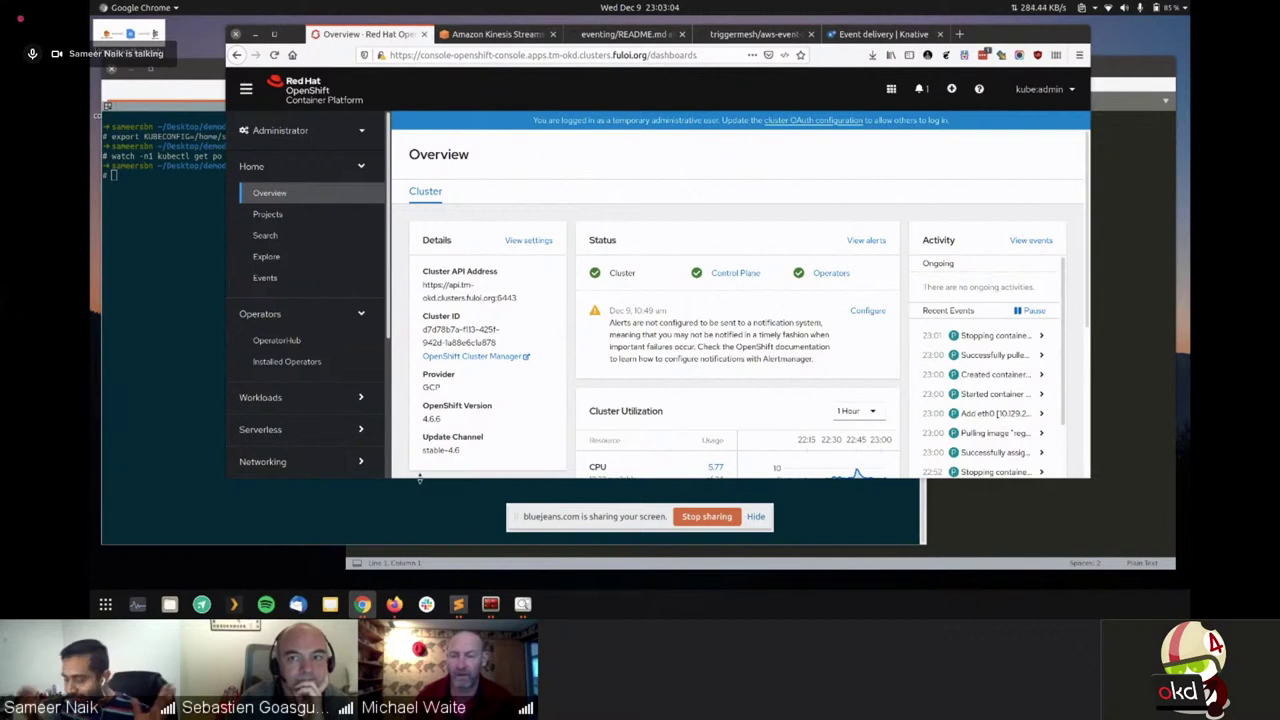
Switch to Image Viewer to examine the Kinesis-to-Kafka diagrams, hide the screen-sharing notice, and return to the OpenShift console
click(522, 604)
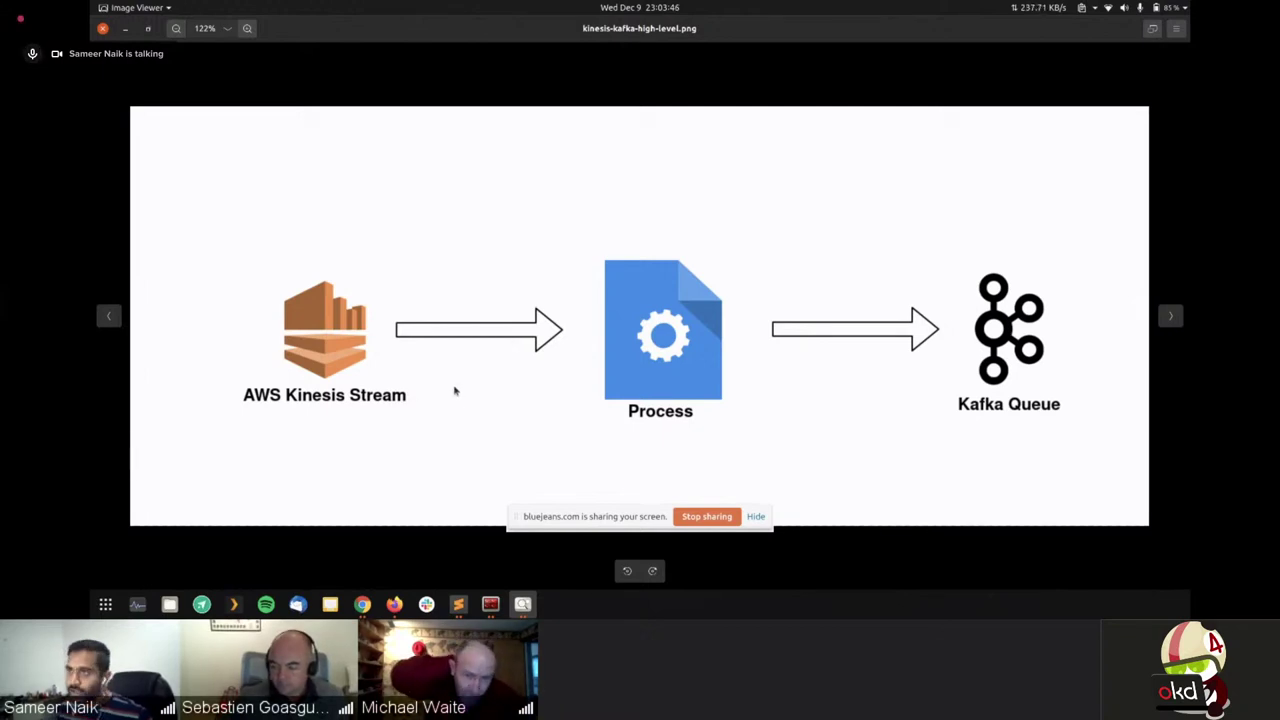
key(alt+Tab)
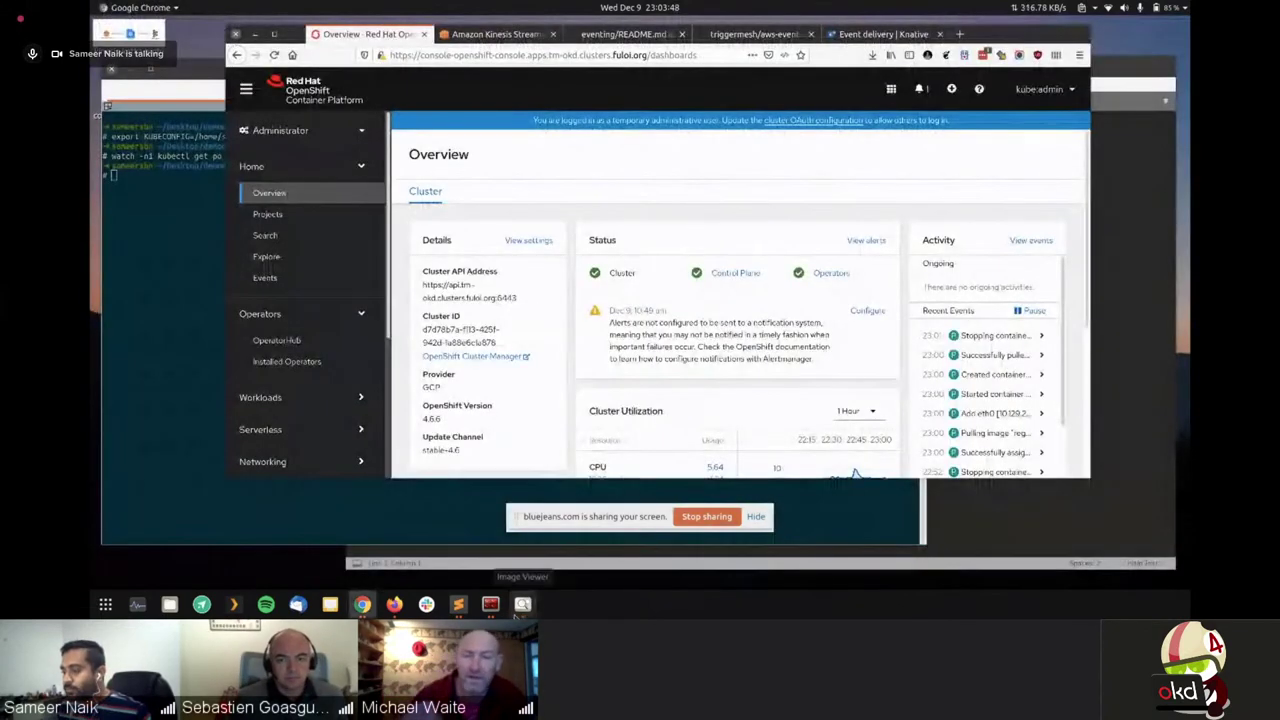
key(alt+Tab)
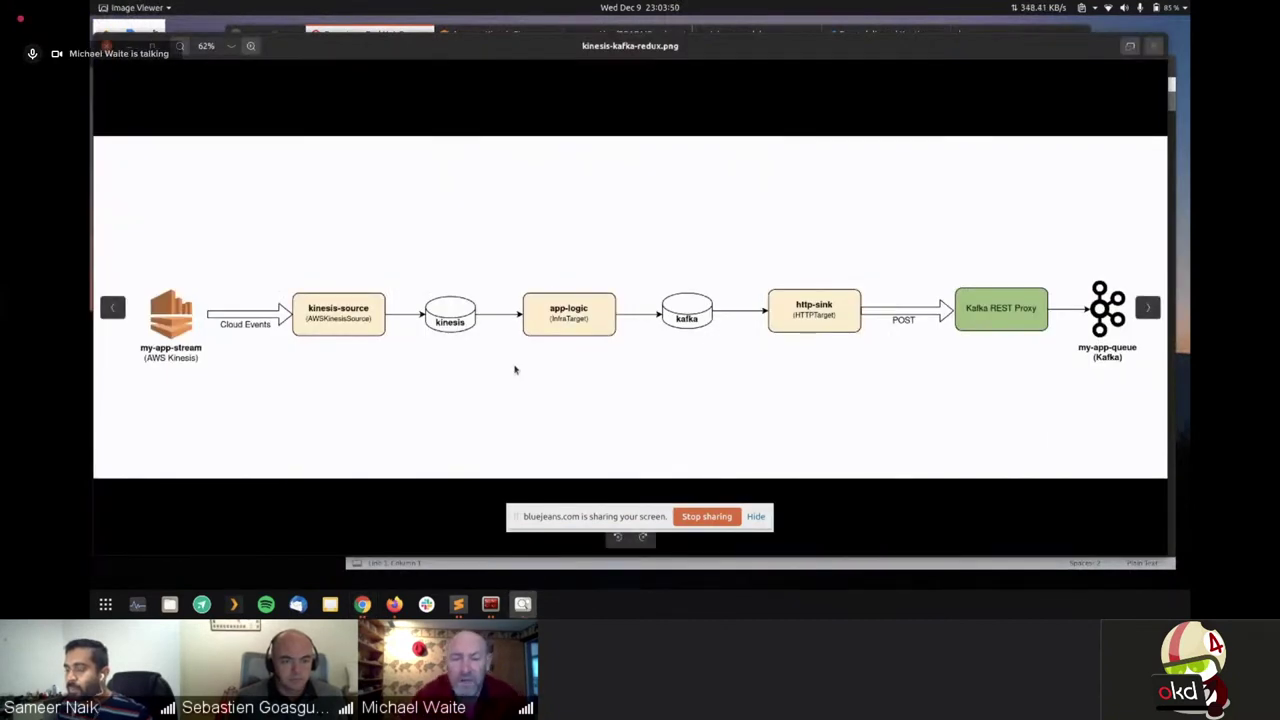
click(756, 517)
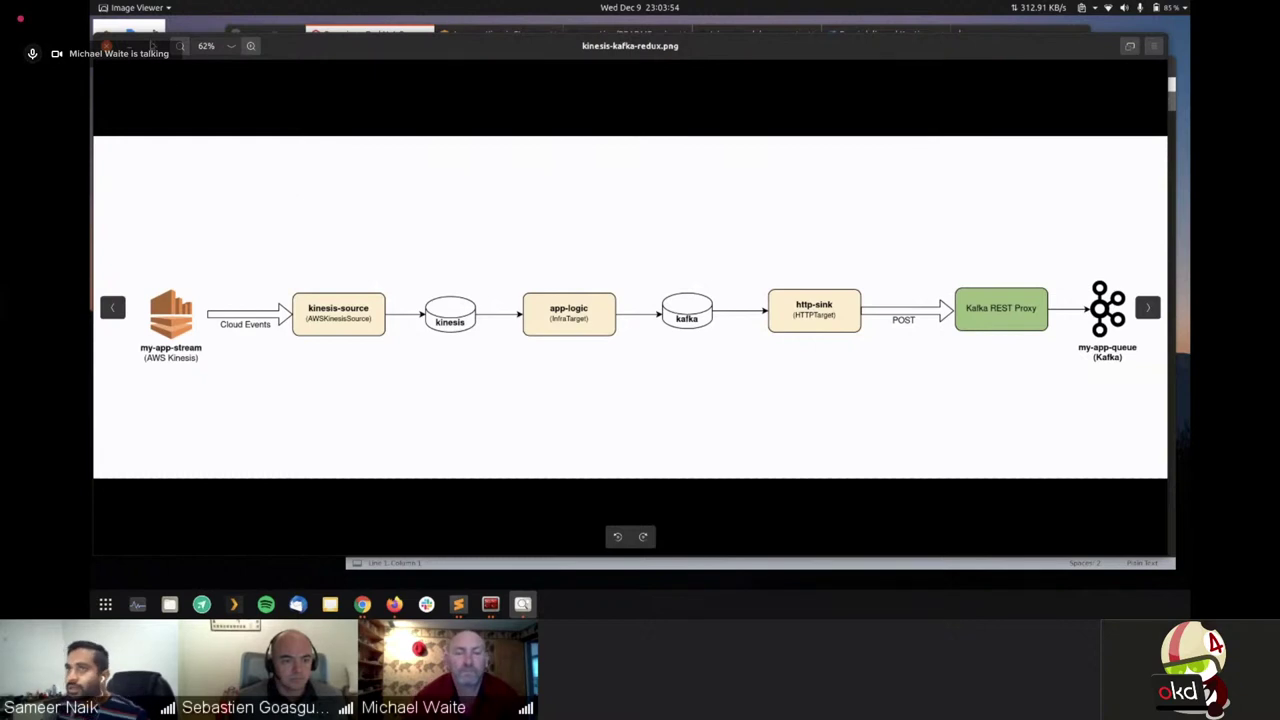
key(alt+Tab)
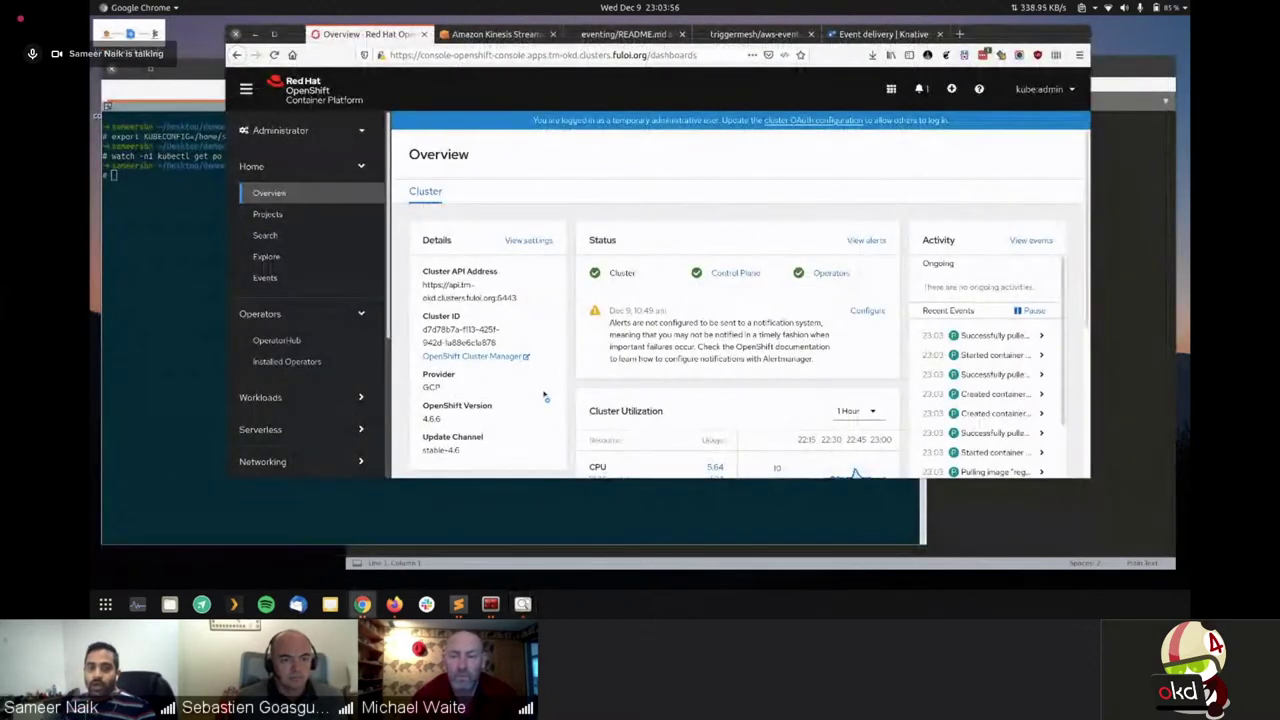
key(alt+Tab)
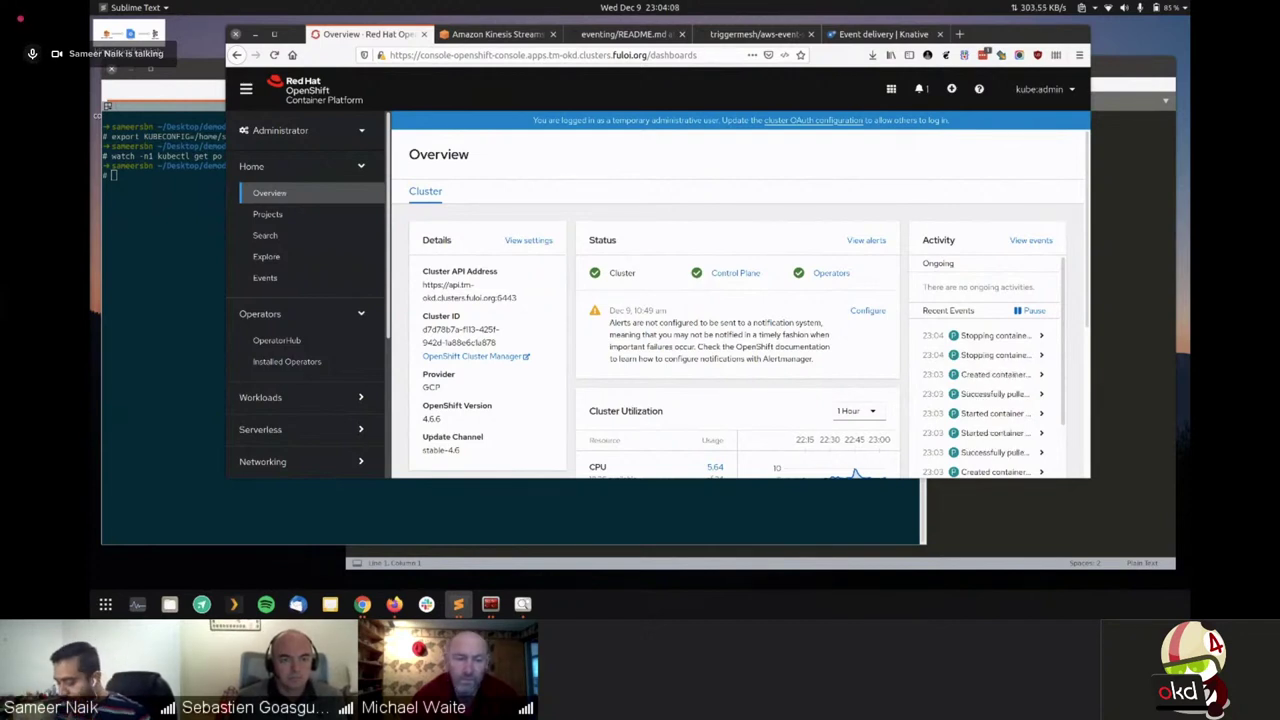
Enlarge the browser window and set the OpenShift console's page zoom to 120%
click(545, 212)
key(ctrl+plus)
key(ctrl+plus)
key(ctrl+plus)
key(ctrl+plus)
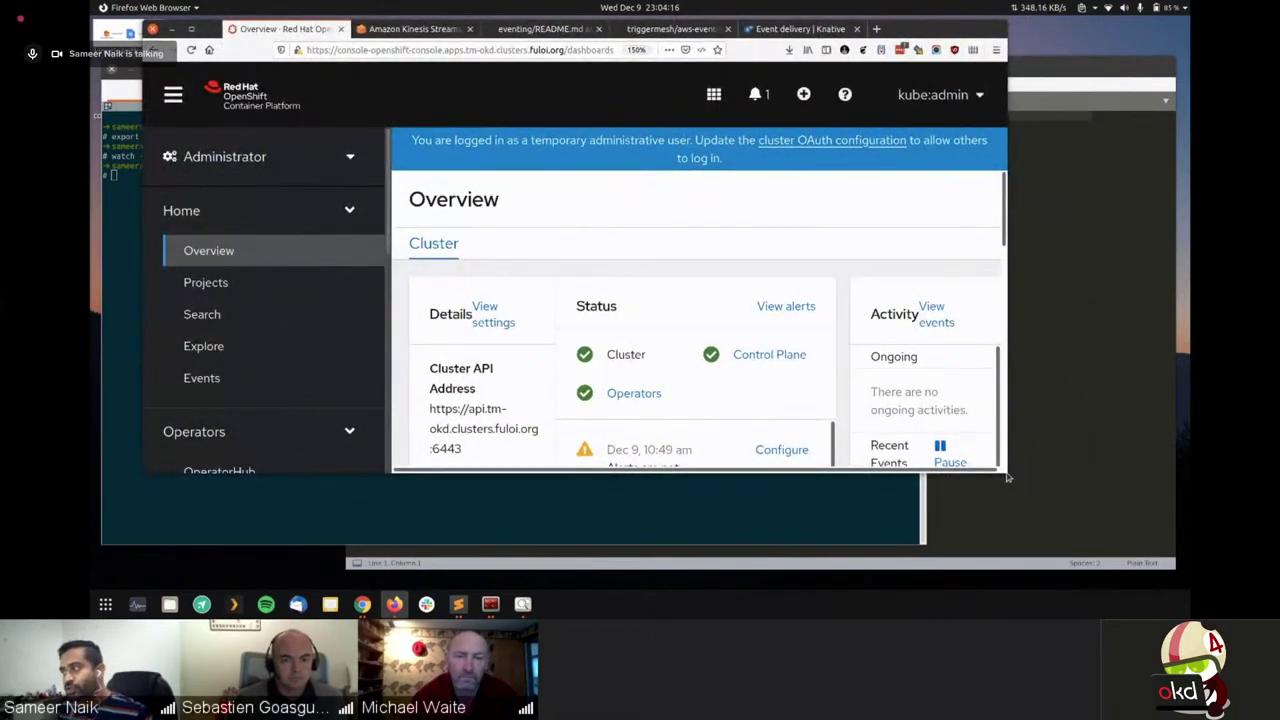
drag(1008, 473, 1143, 563)
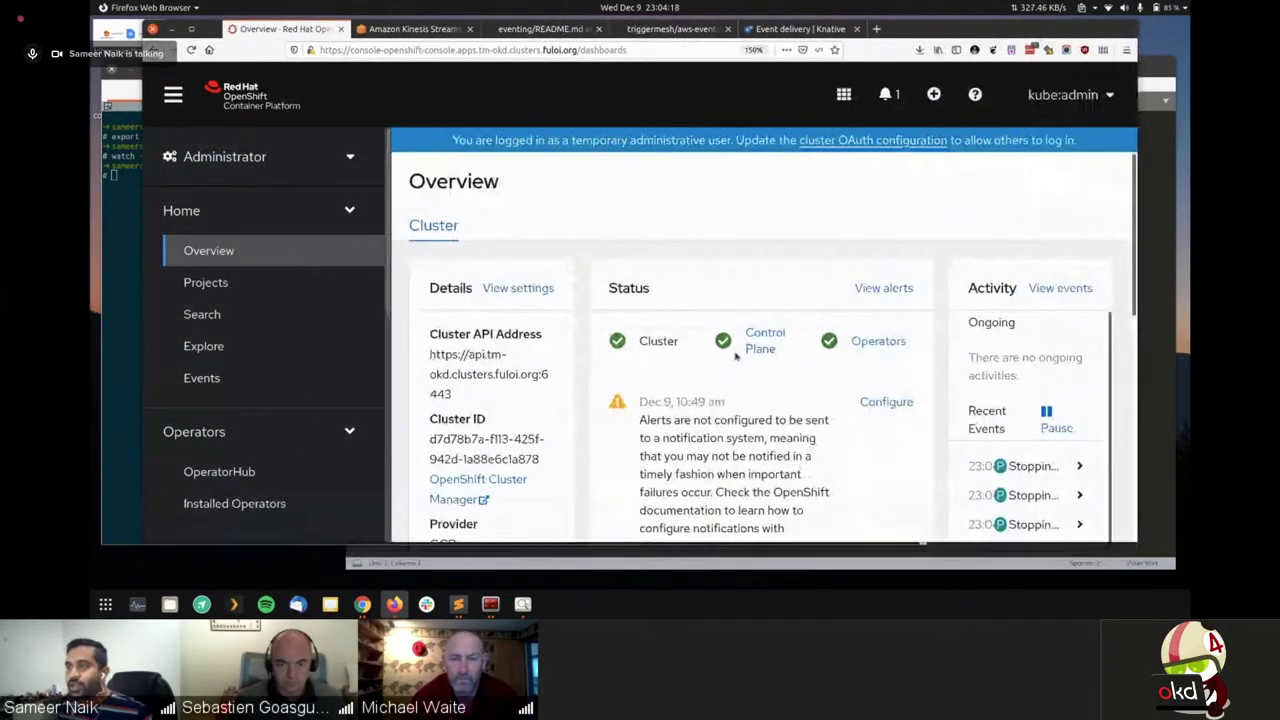
key(ctrl+minus)
key(ctrl+minus)
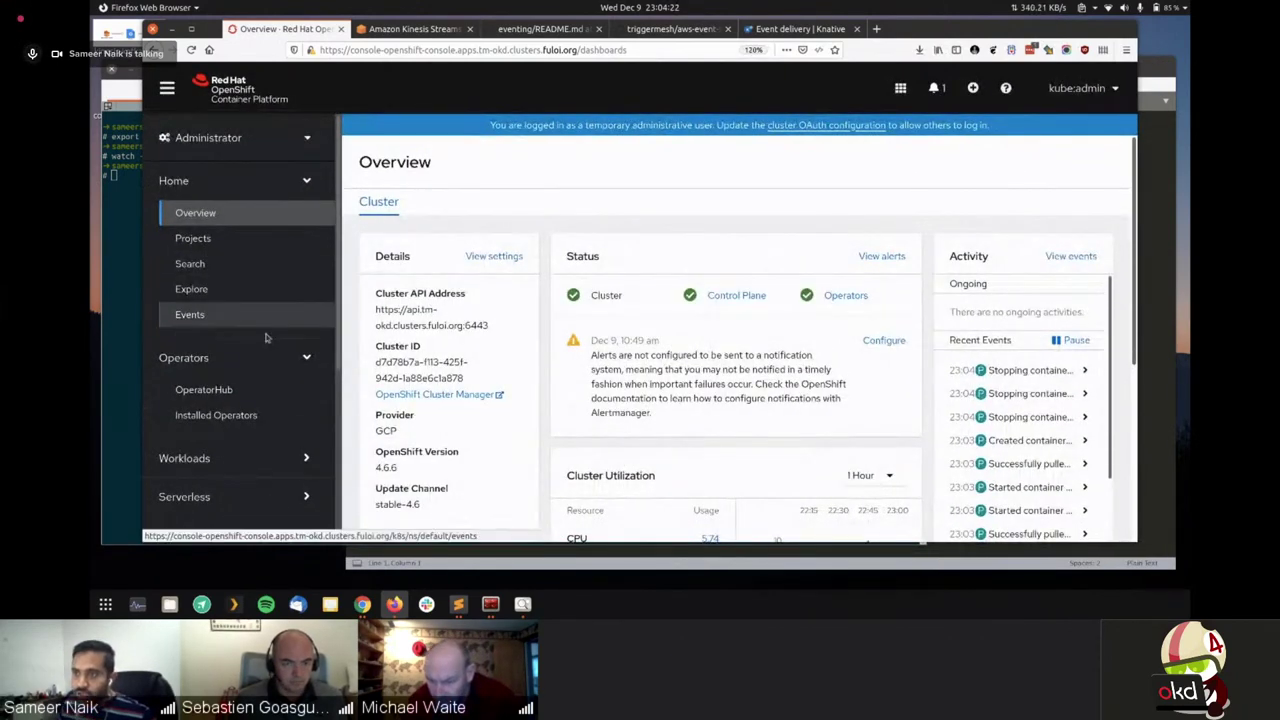
Filter the OperatorHub catalog by the keyword "serverless" and look through the matching operators
click(243, 398)
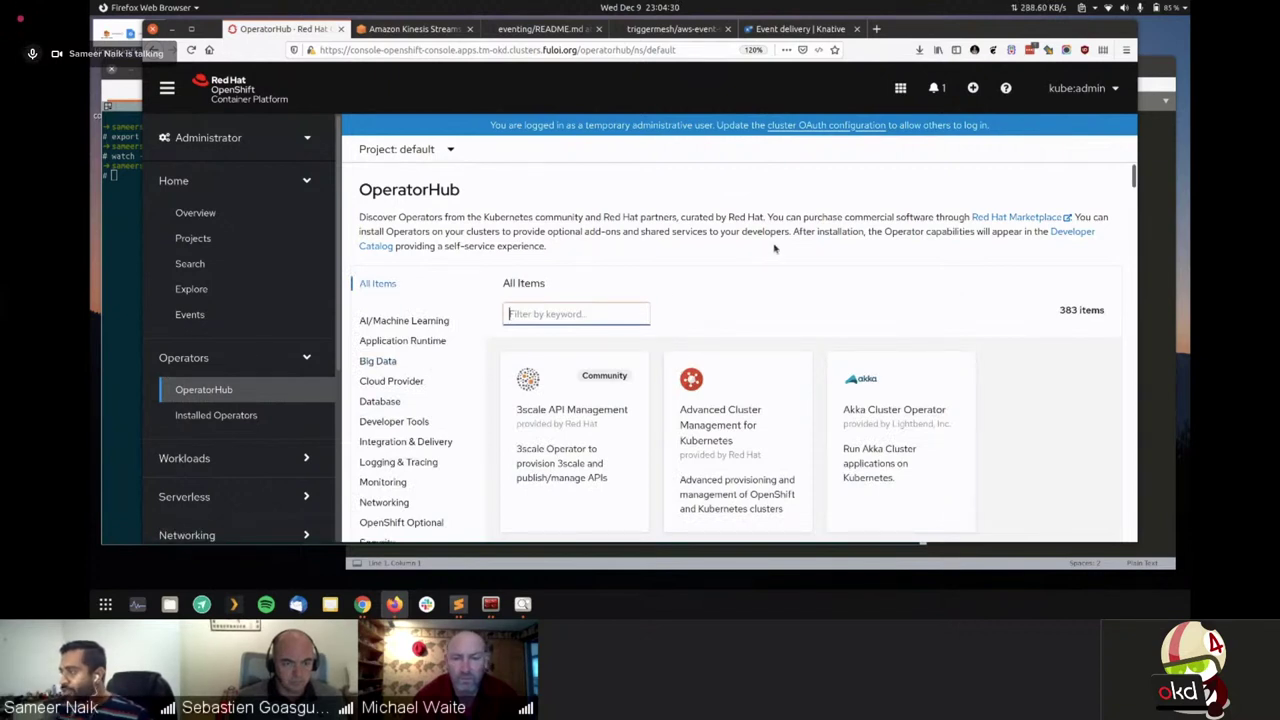
scroll(775, 247, down, 2)
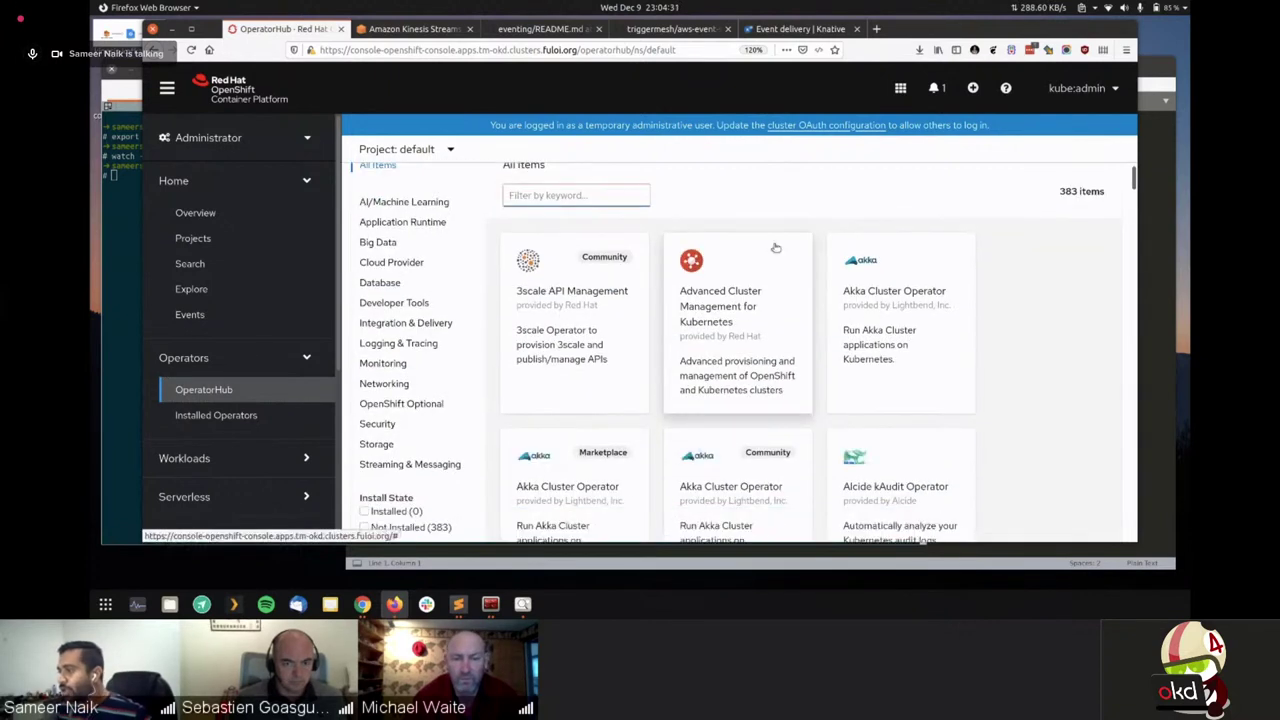
click(566, 197)
text(se)
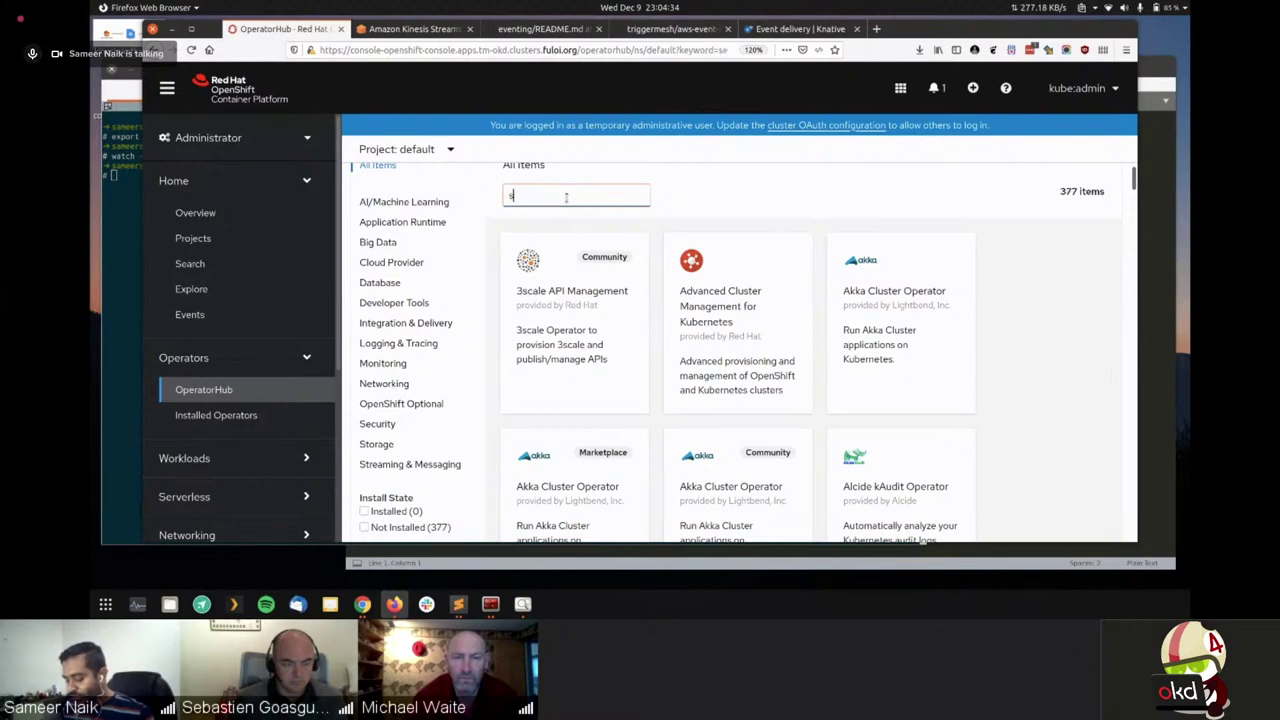
text(rver)
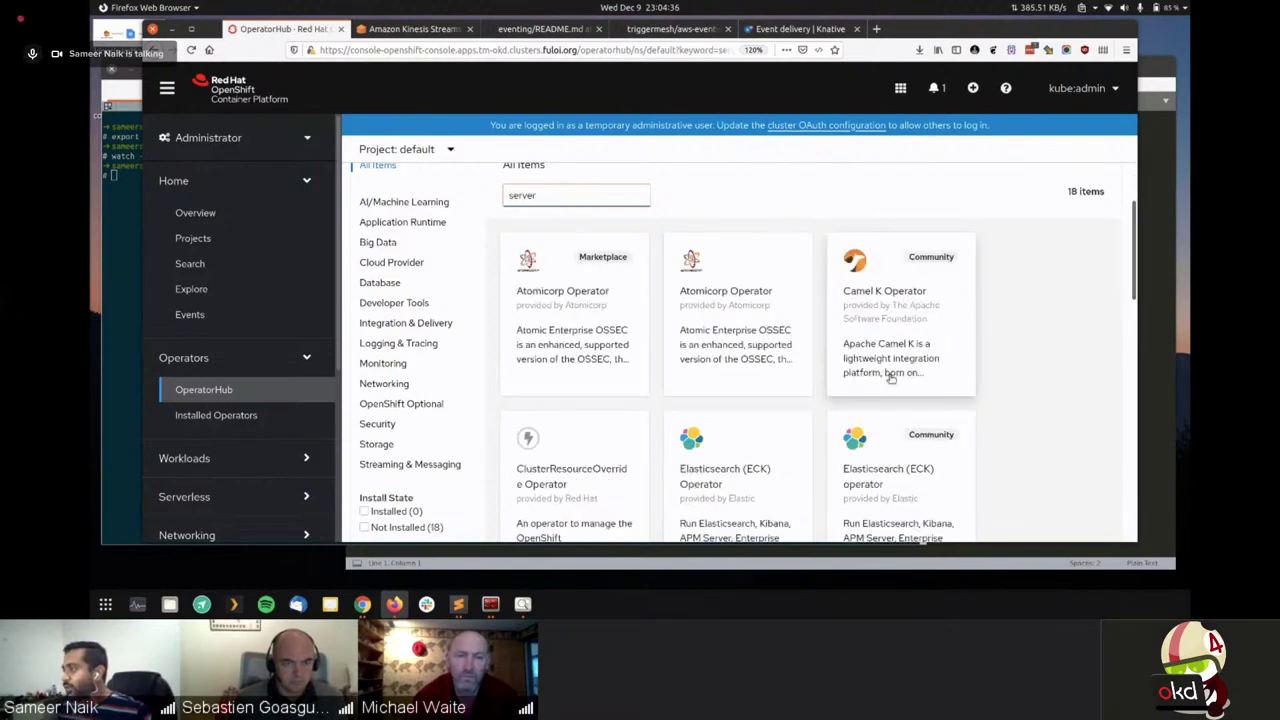
scroll(886, 371, down, 5)
scroll(583, 295, up, 5)
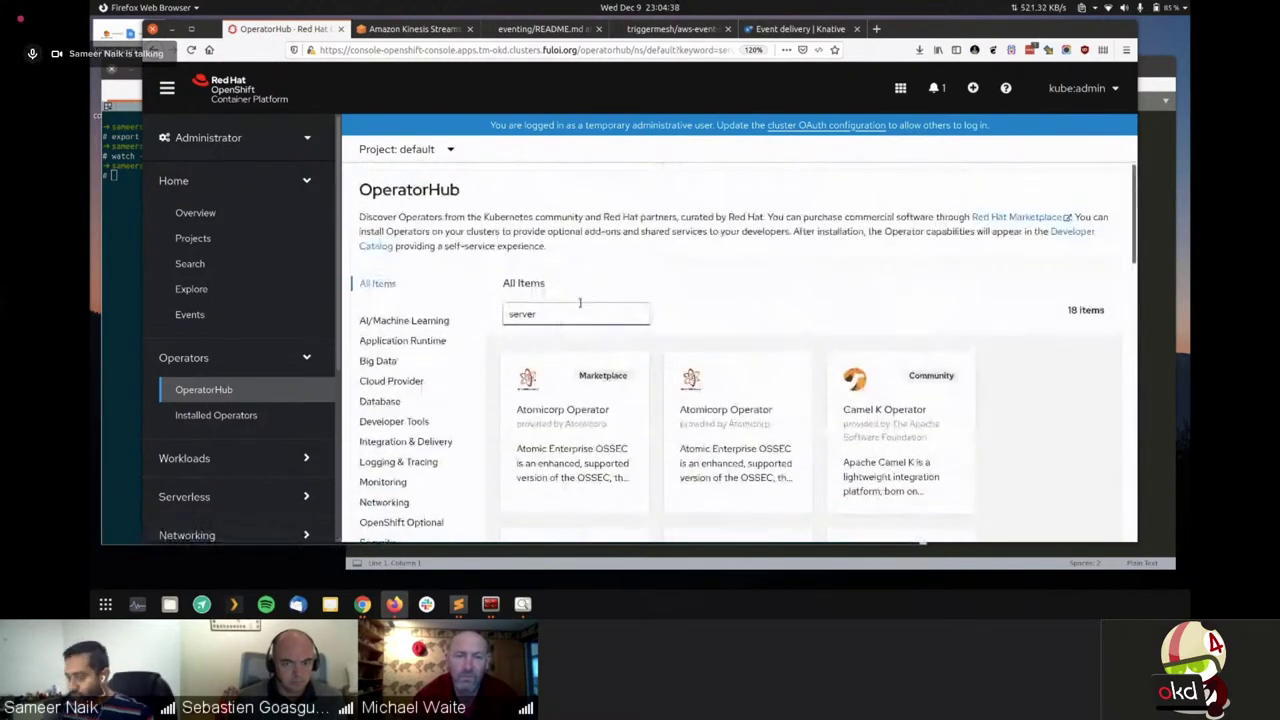
text(less)
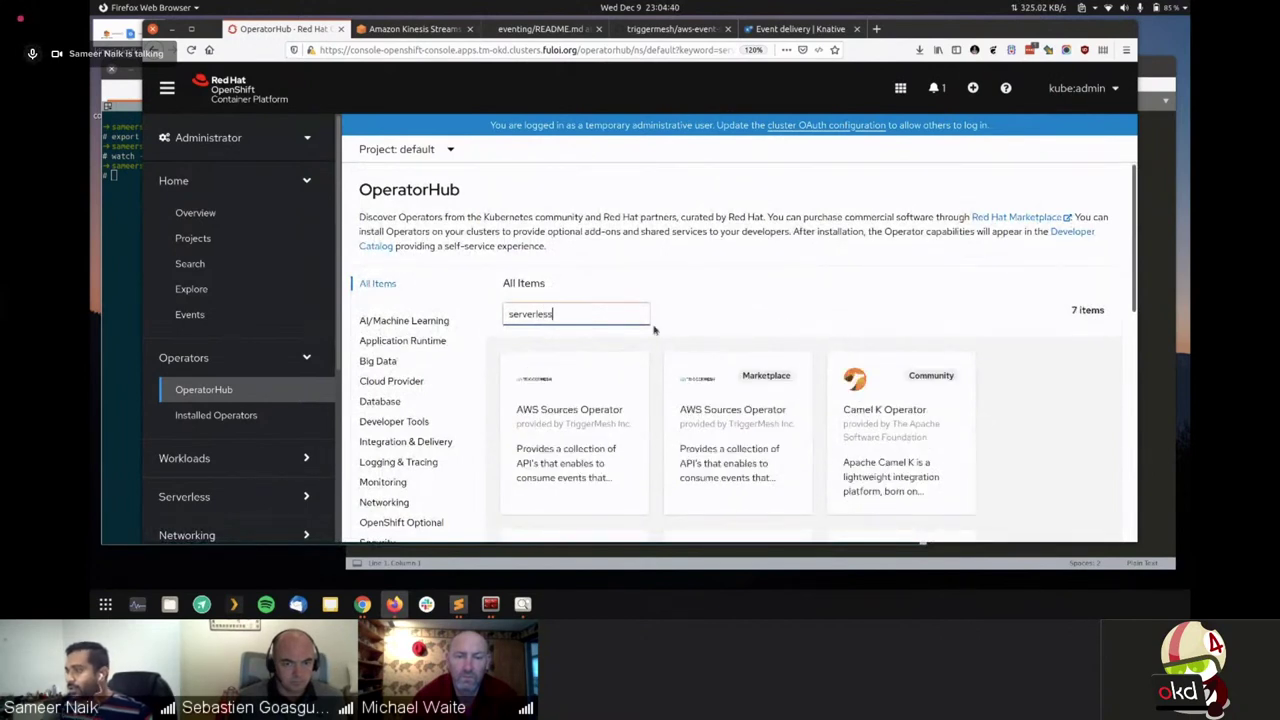
scroll(720, 332, down, 5)
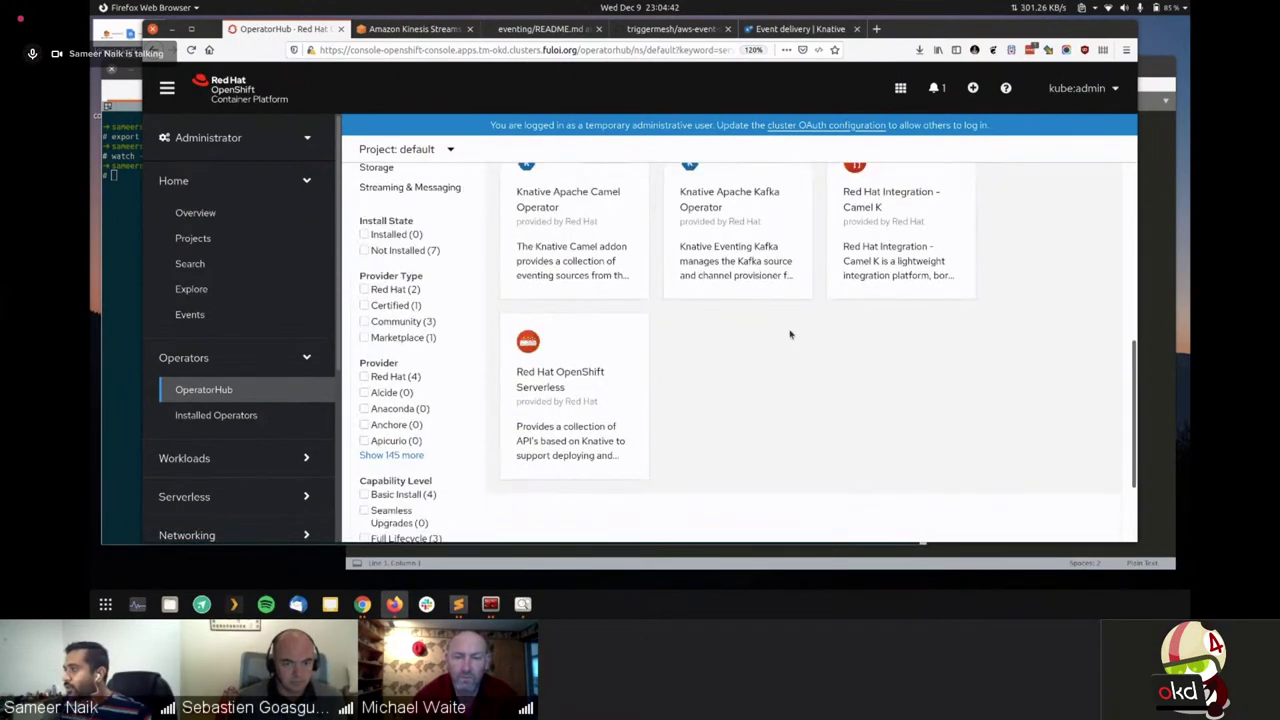
scroll(513, 466, up, 1)
Install the Red Hat OpenShift Serverless operator in the openshift-serverless namespace with automatic approval, and view the installed operator
click(538, 447)
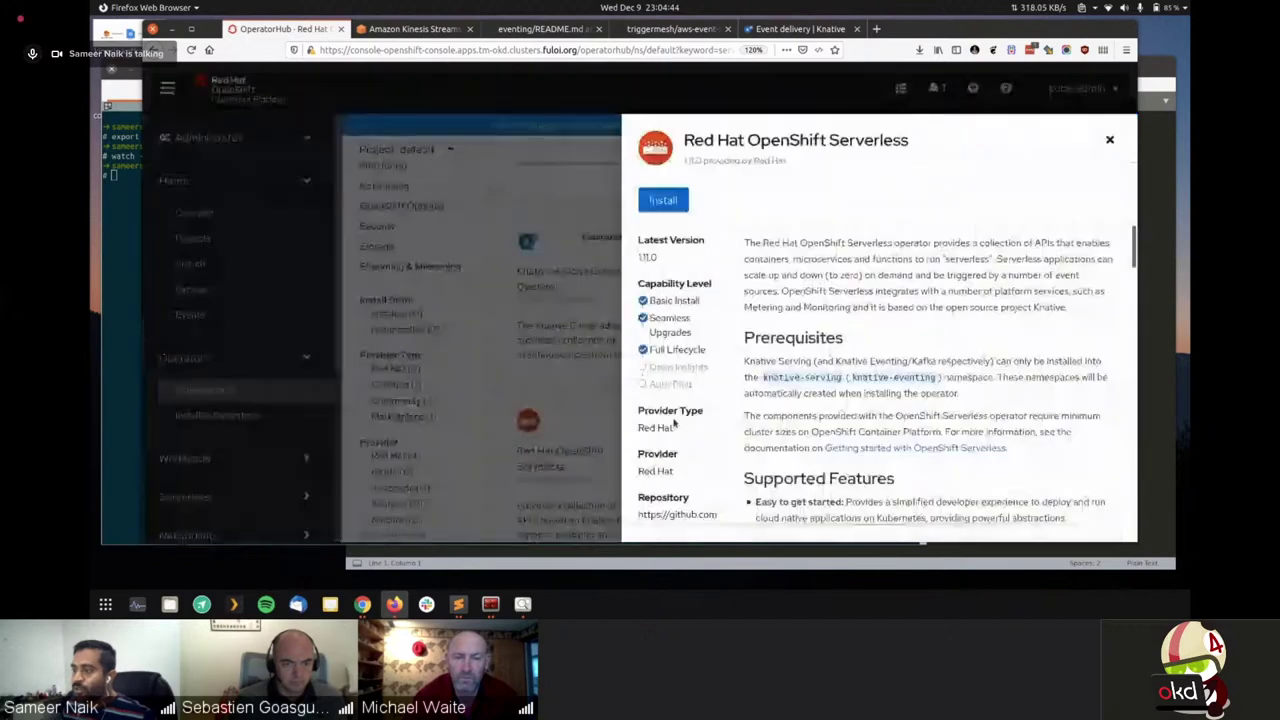
click(663, 200)
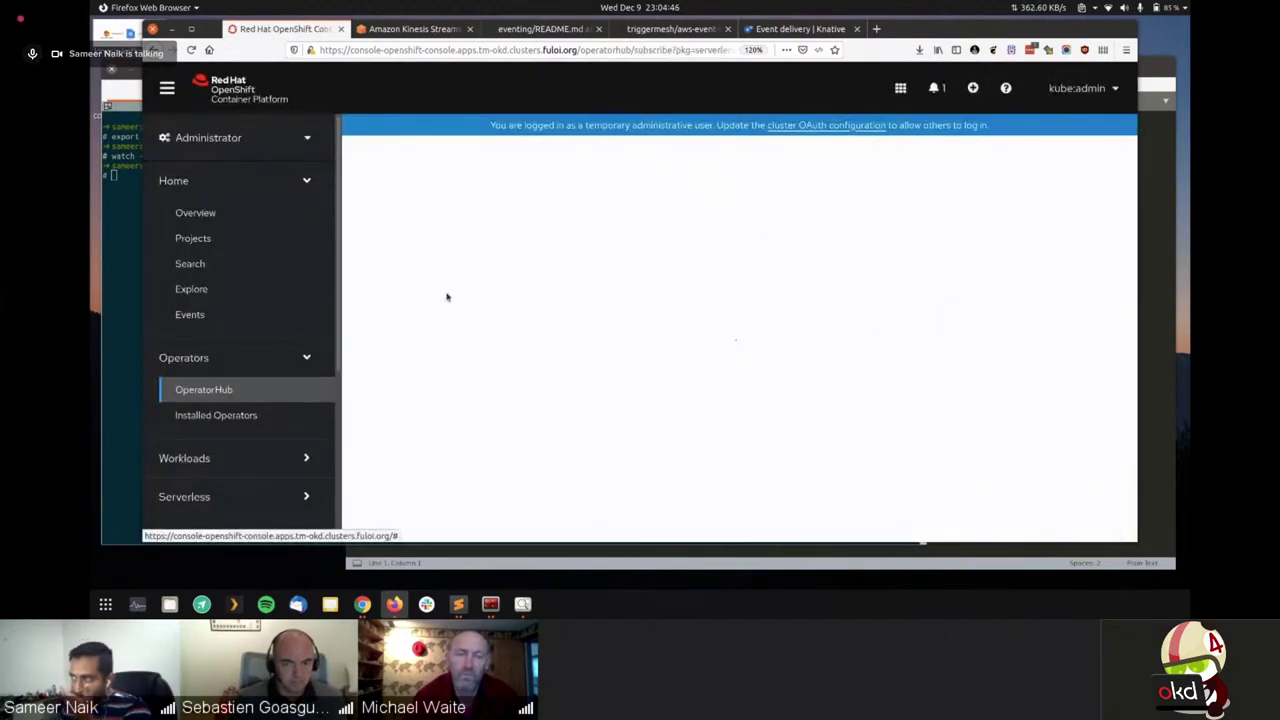
scroll(545, 362, down, 3)
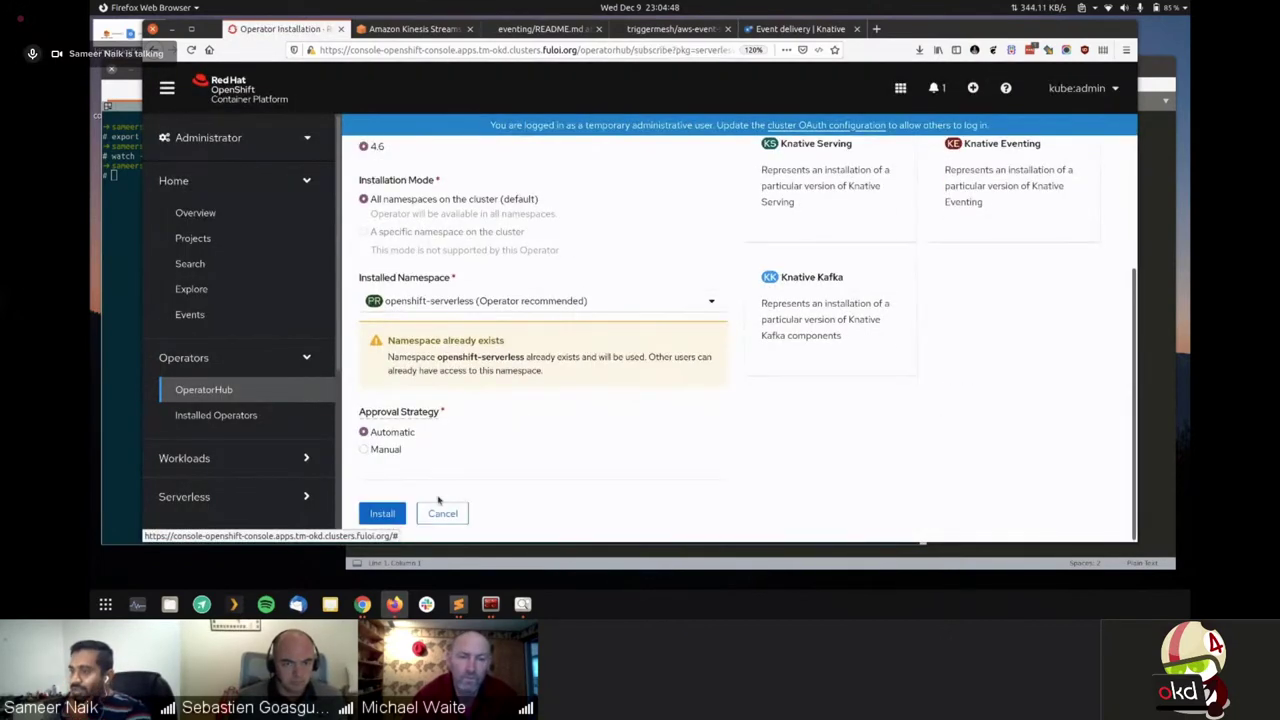
click(382, 512)
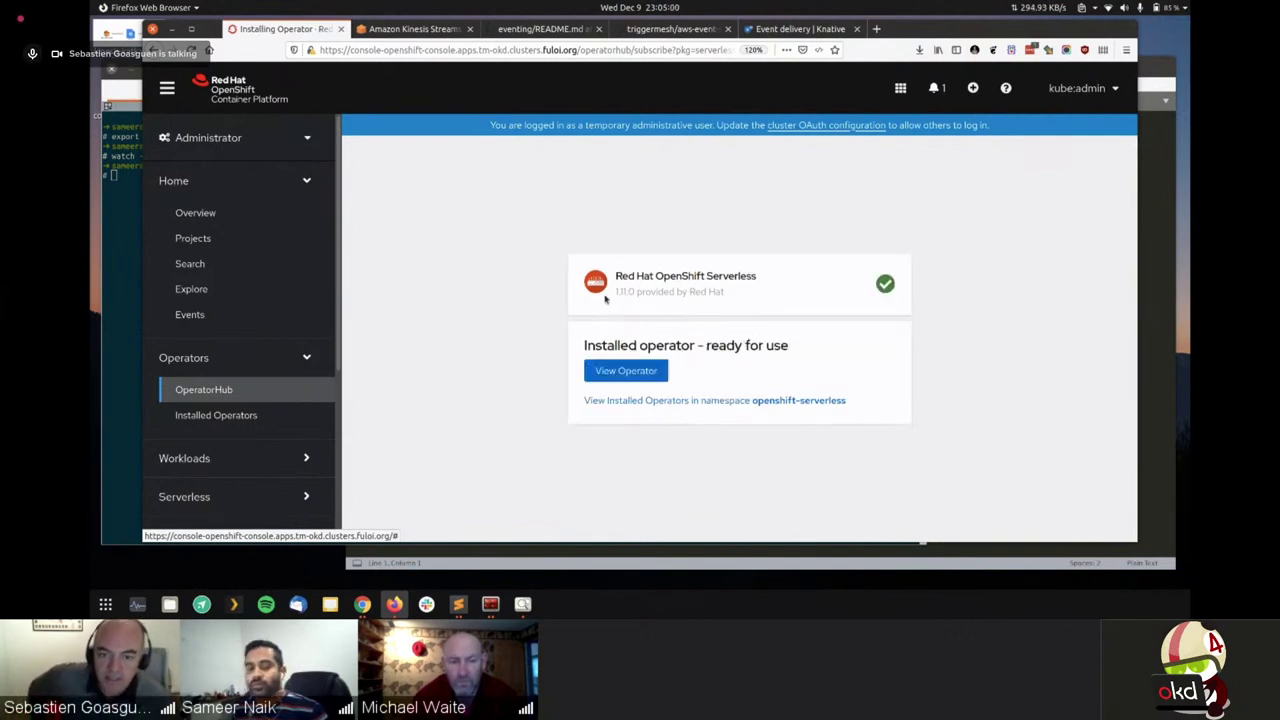
click(626, 372)
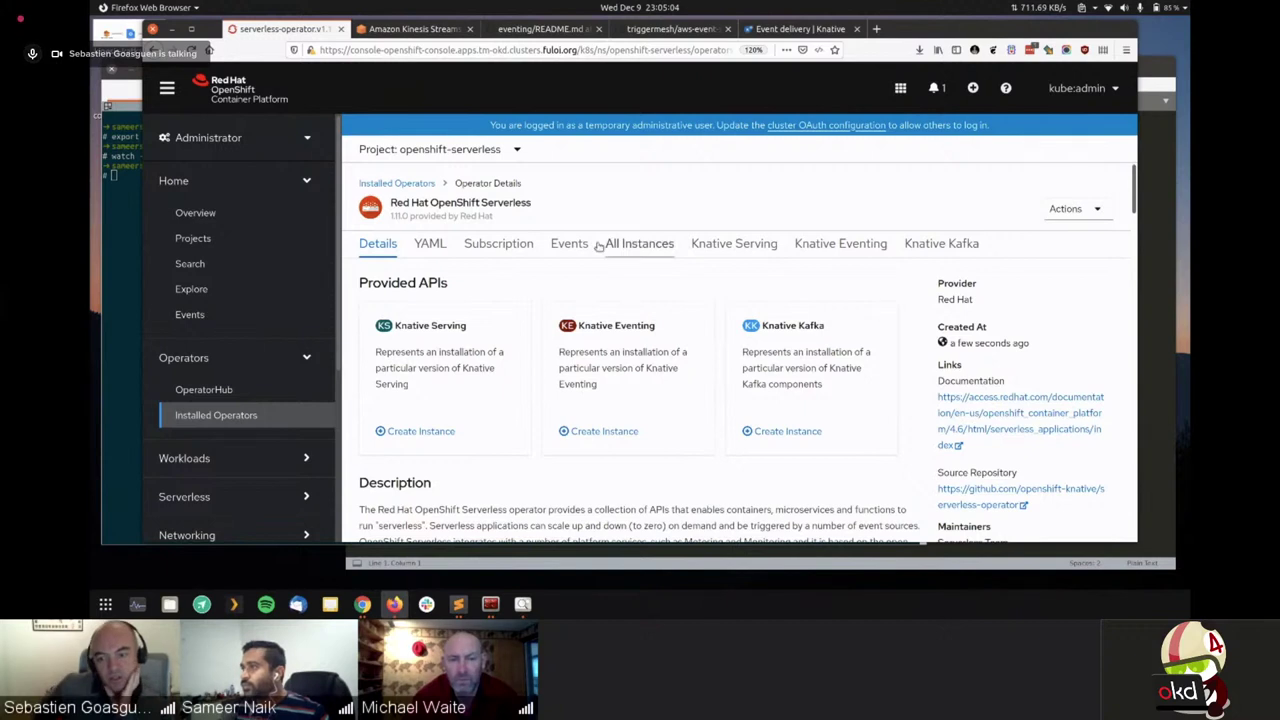
Create a Knative Serving instance named knative-serving in the knative-serving project, using the default form values
click(455, 150)
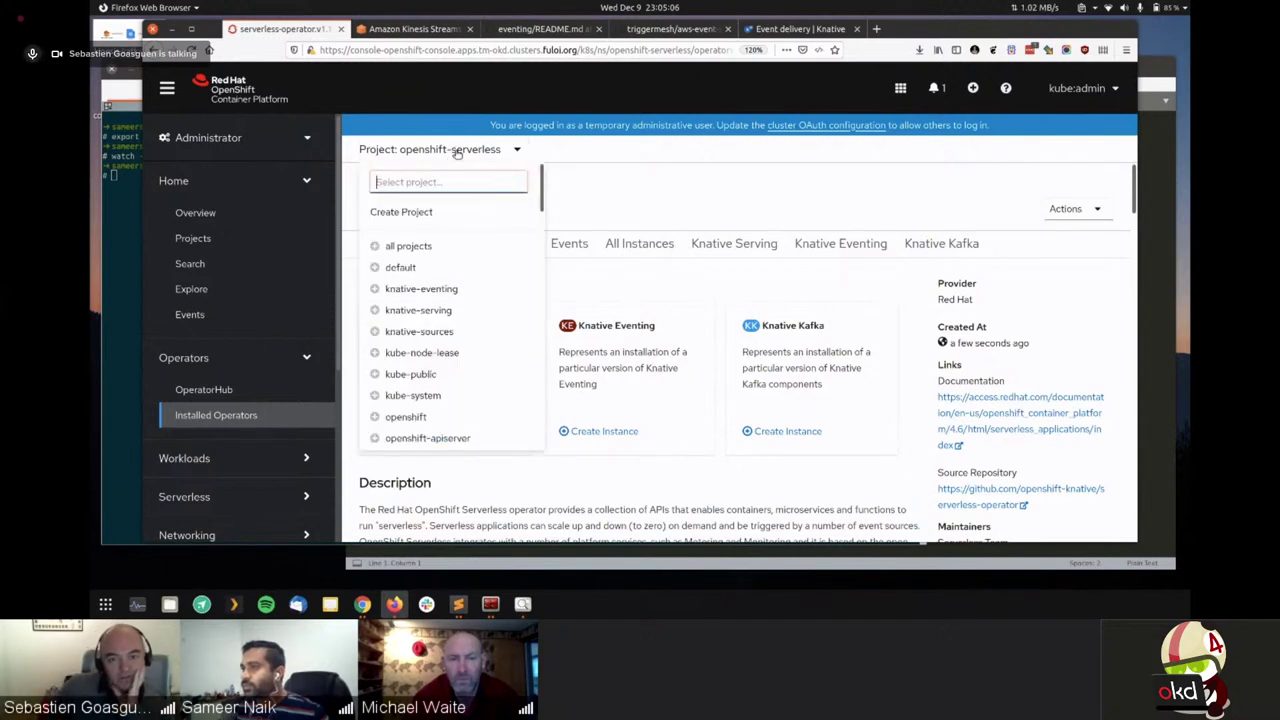
click(446, 311)
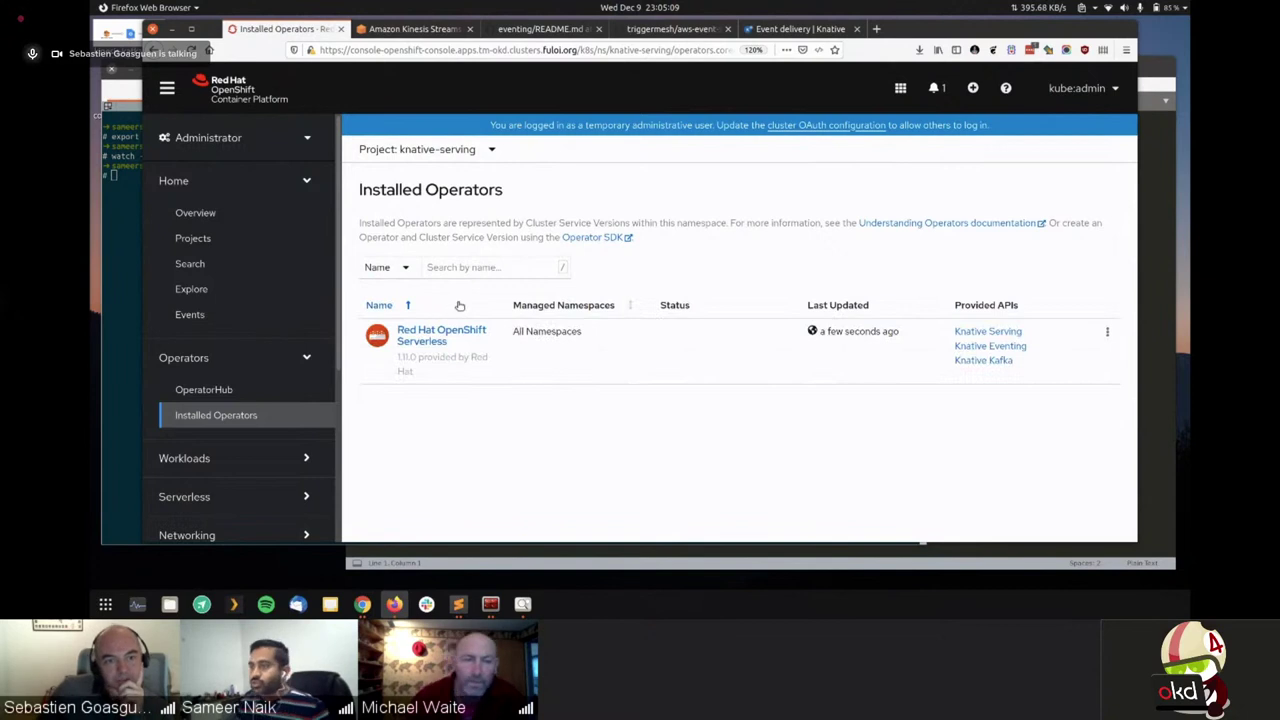
click(964, 338)
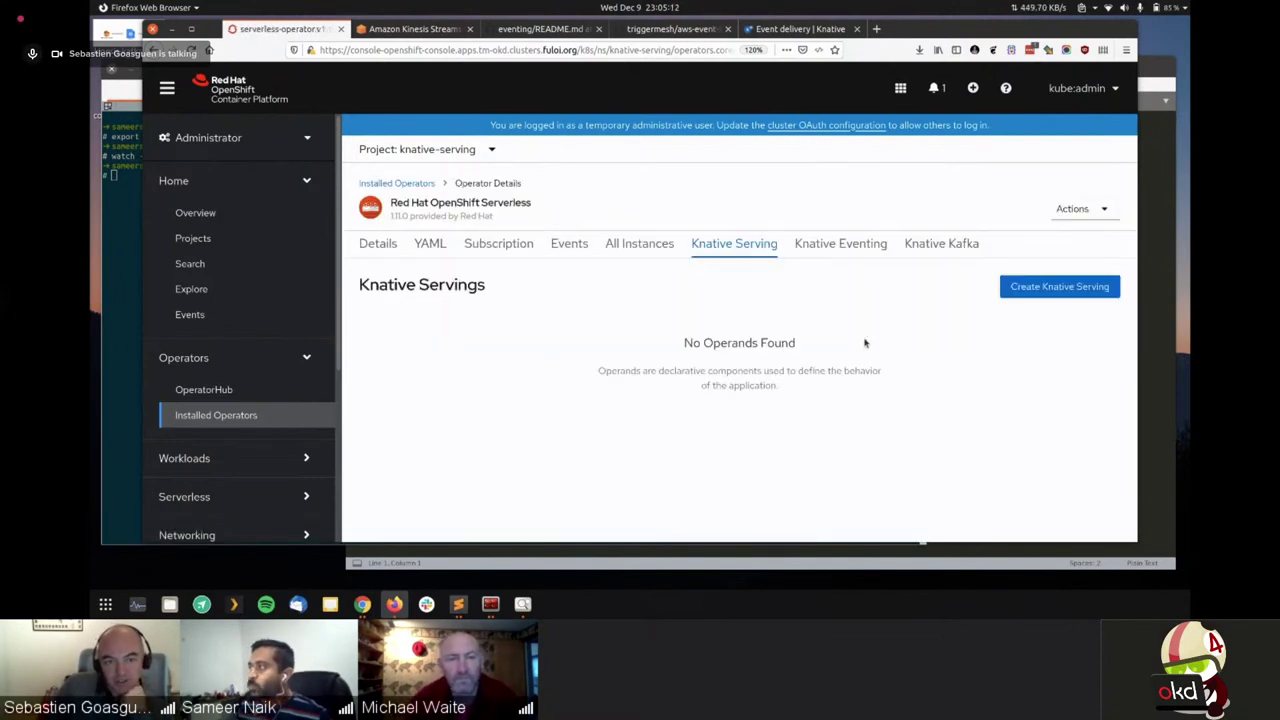
click(1036, 287)
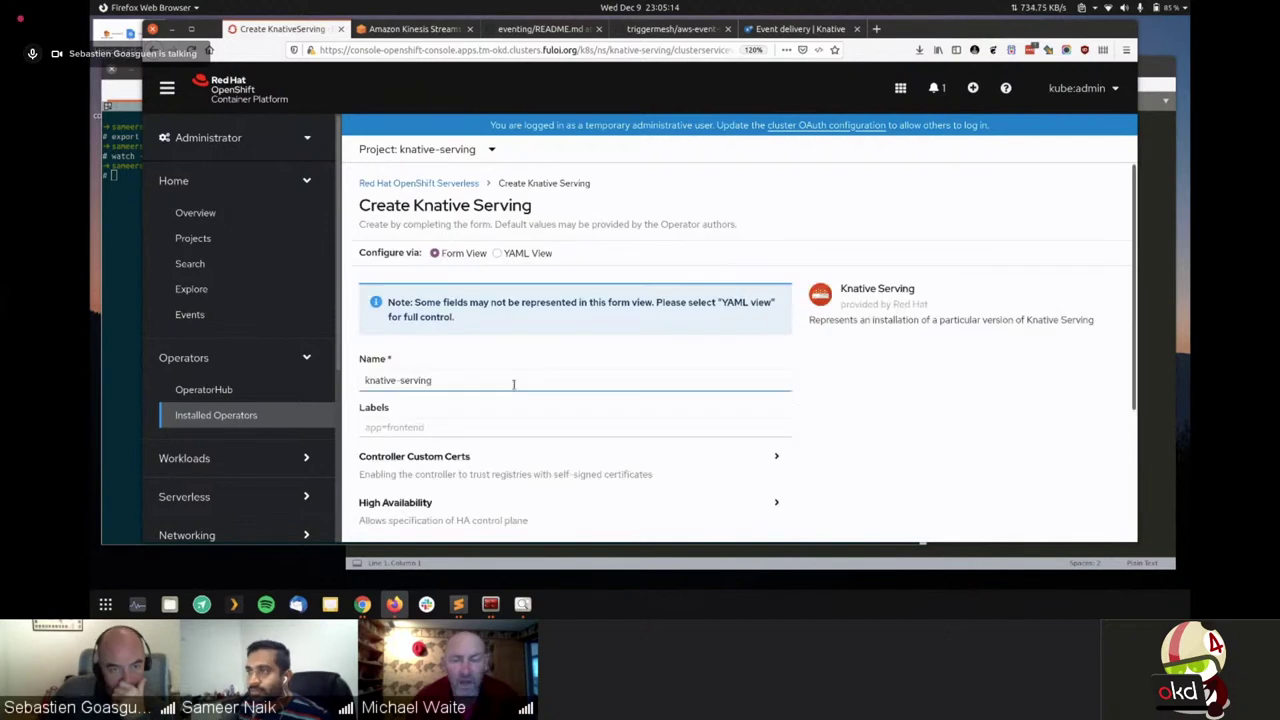
scroll(556, 419, down, 3)
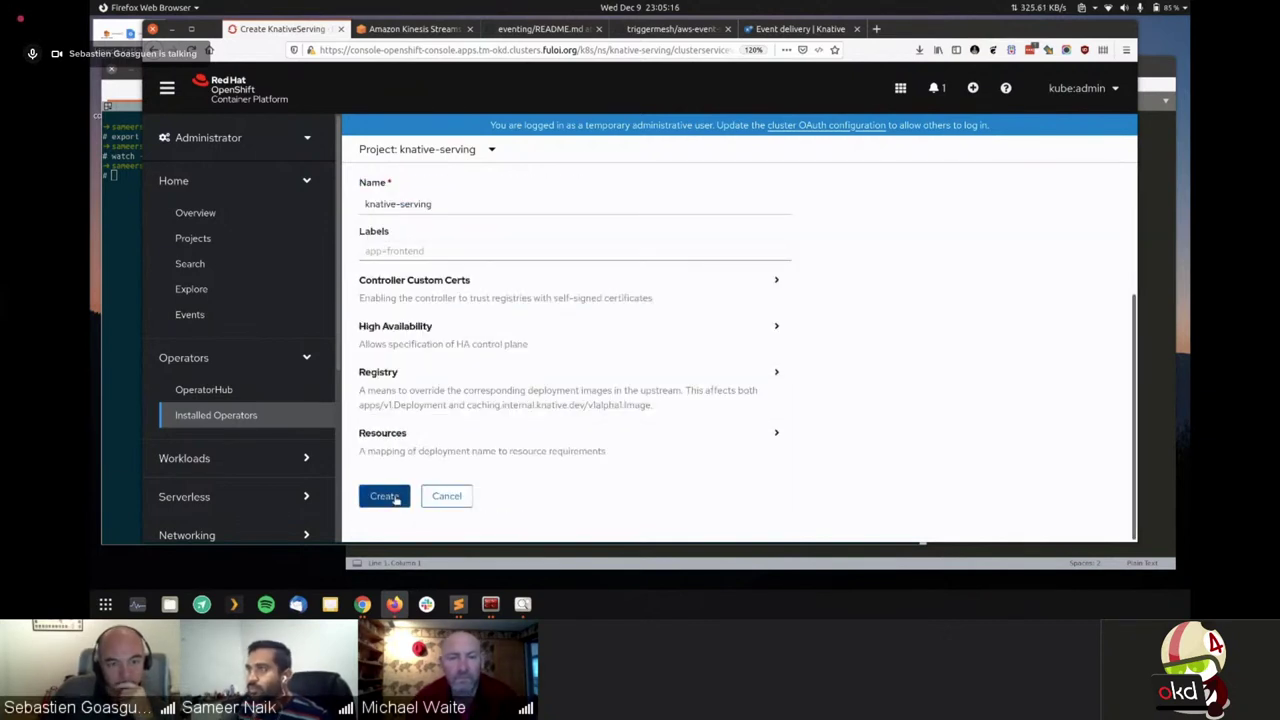
click(386, 496)
Create a Knative Eventing instance in the knative-eventing project, using the default form values
click(449, 150)
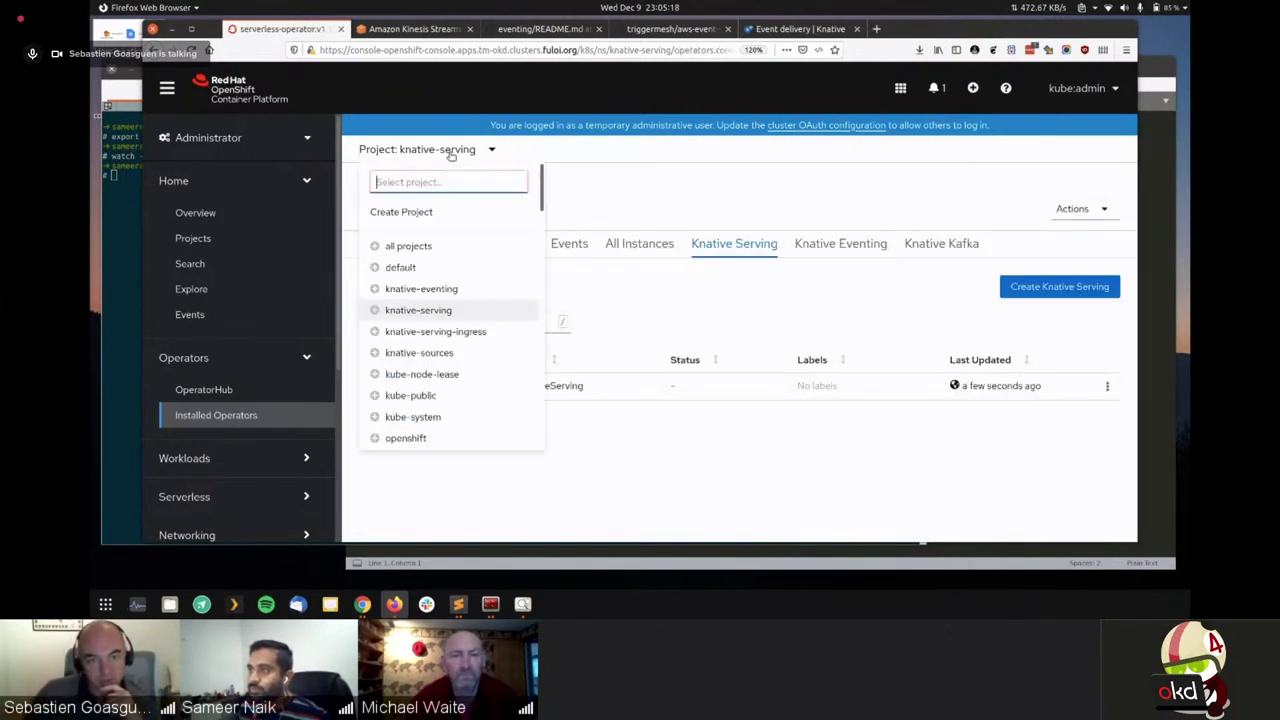
click(430, 289)
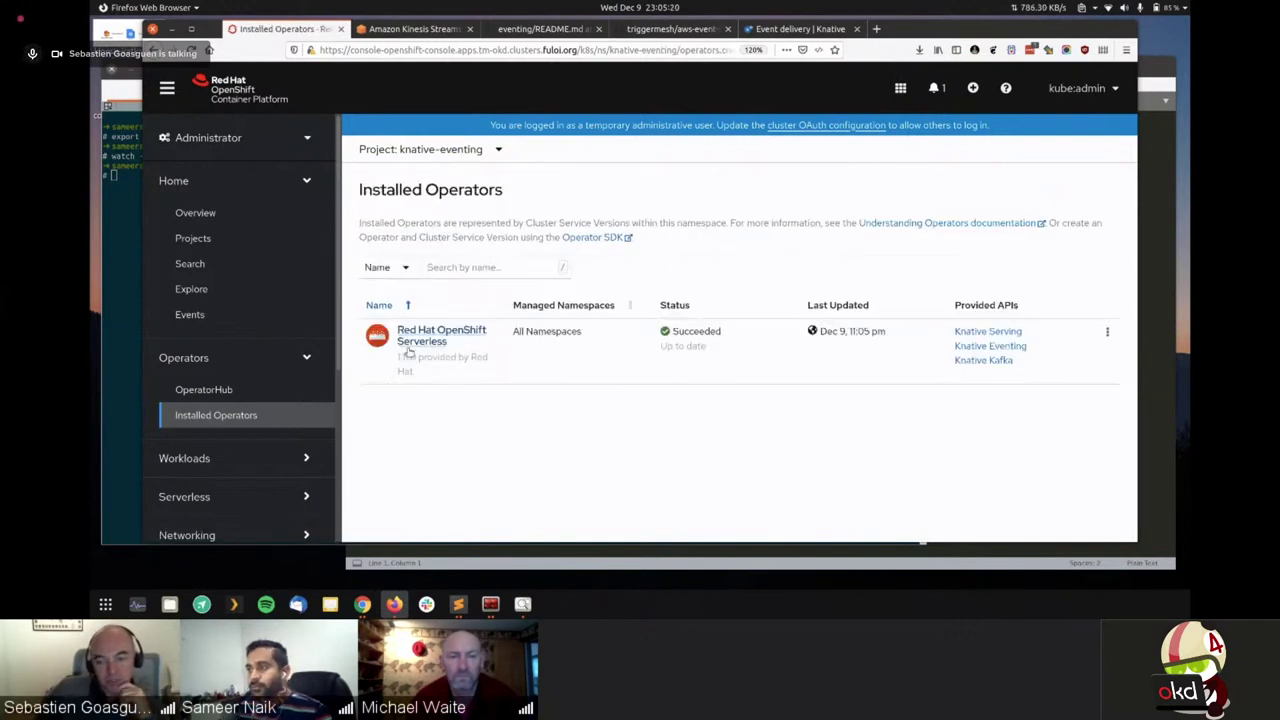
click(985, 346)
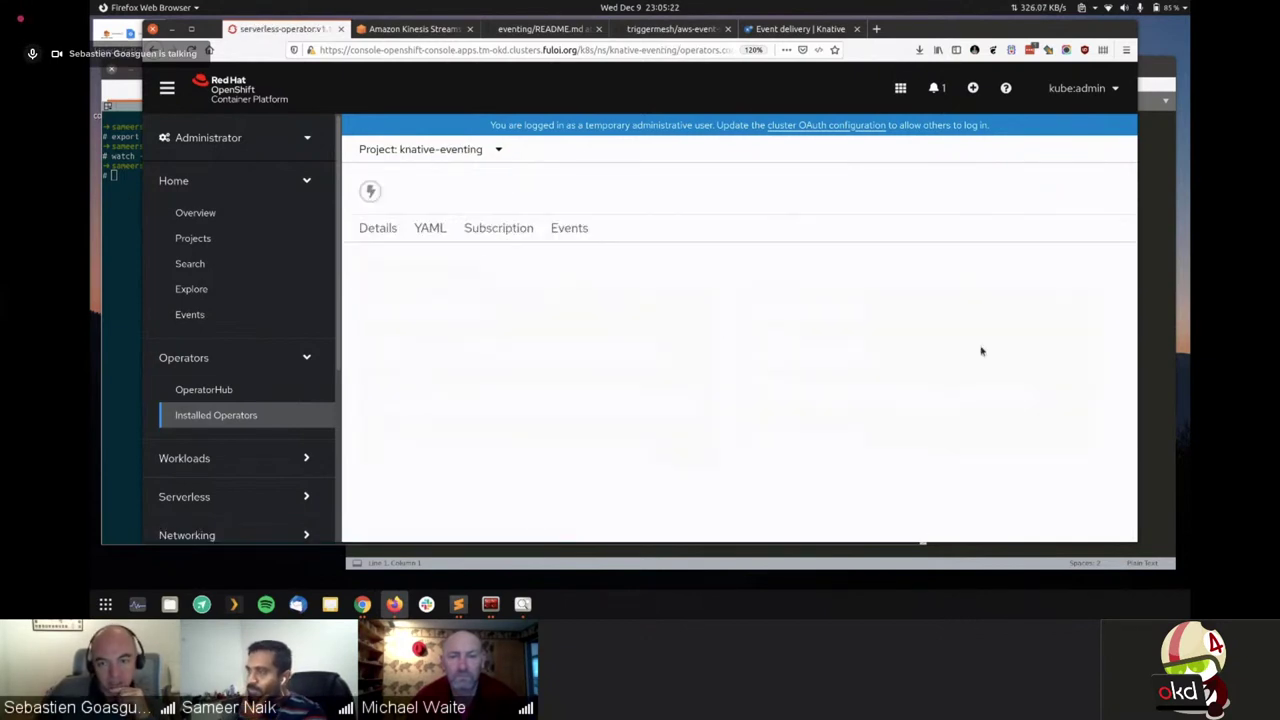
click(1022, 287)
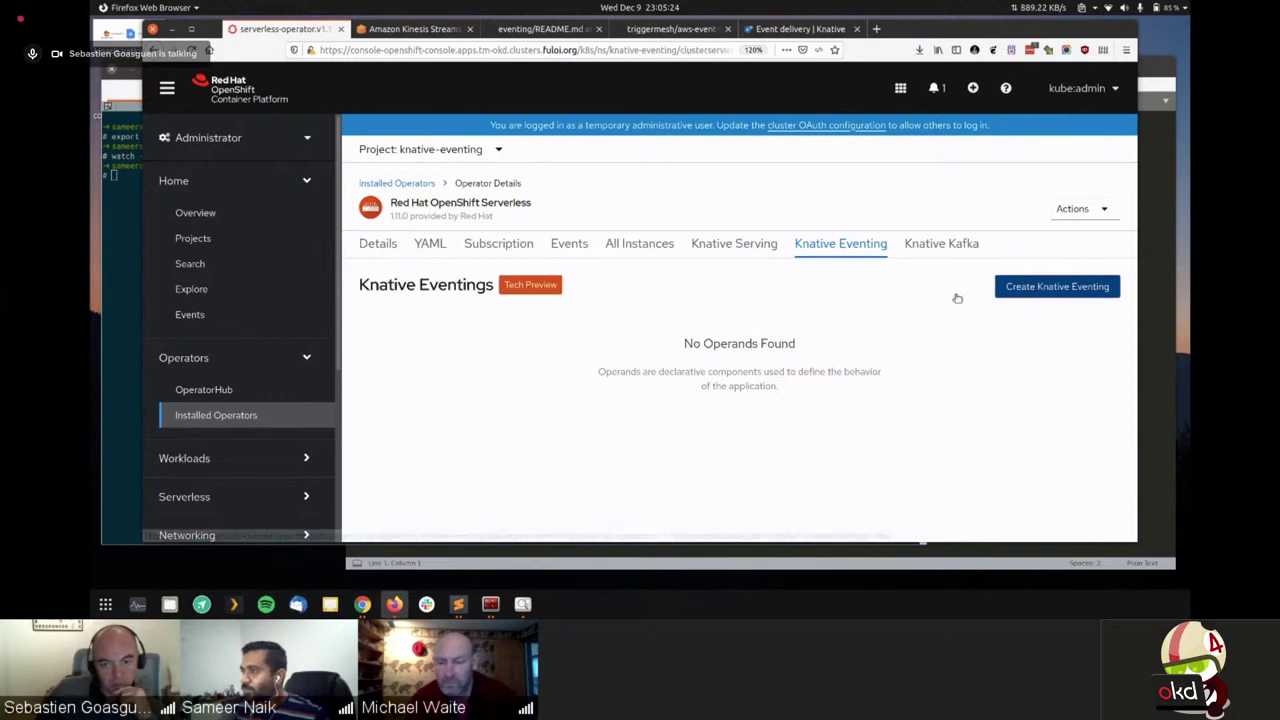
scroll(470, 380, down, 5)
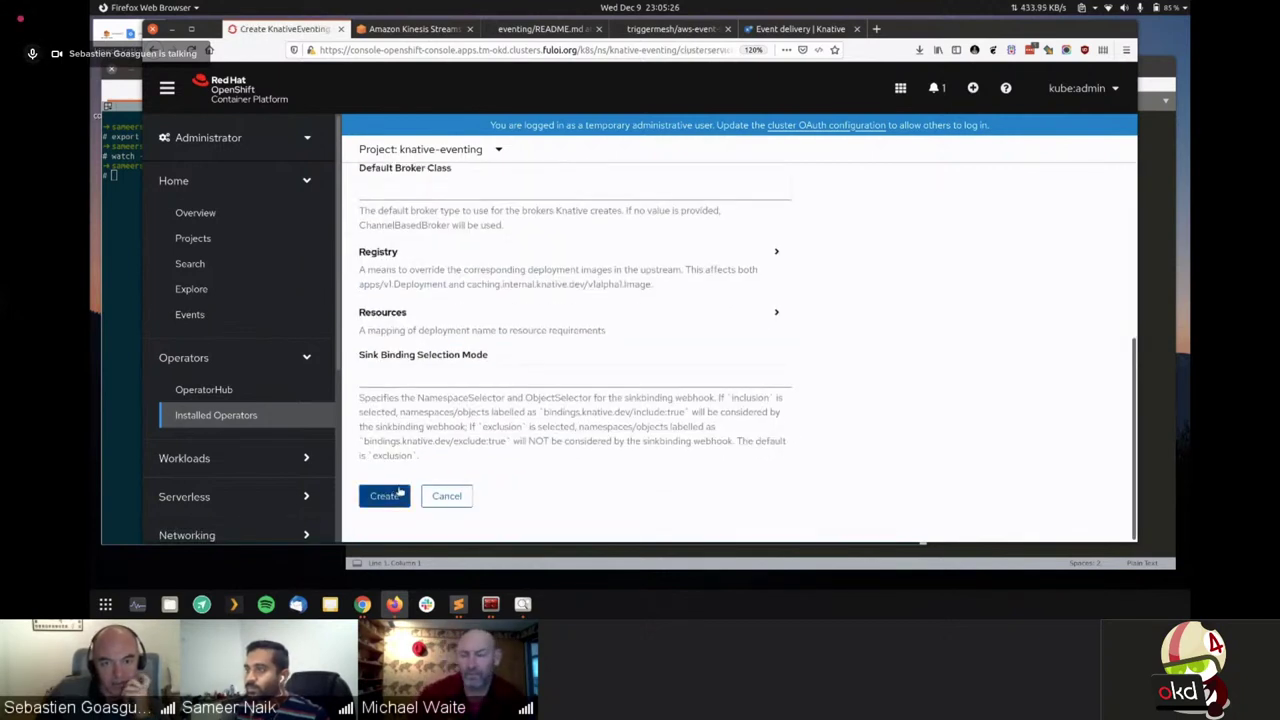
click(383, 495)
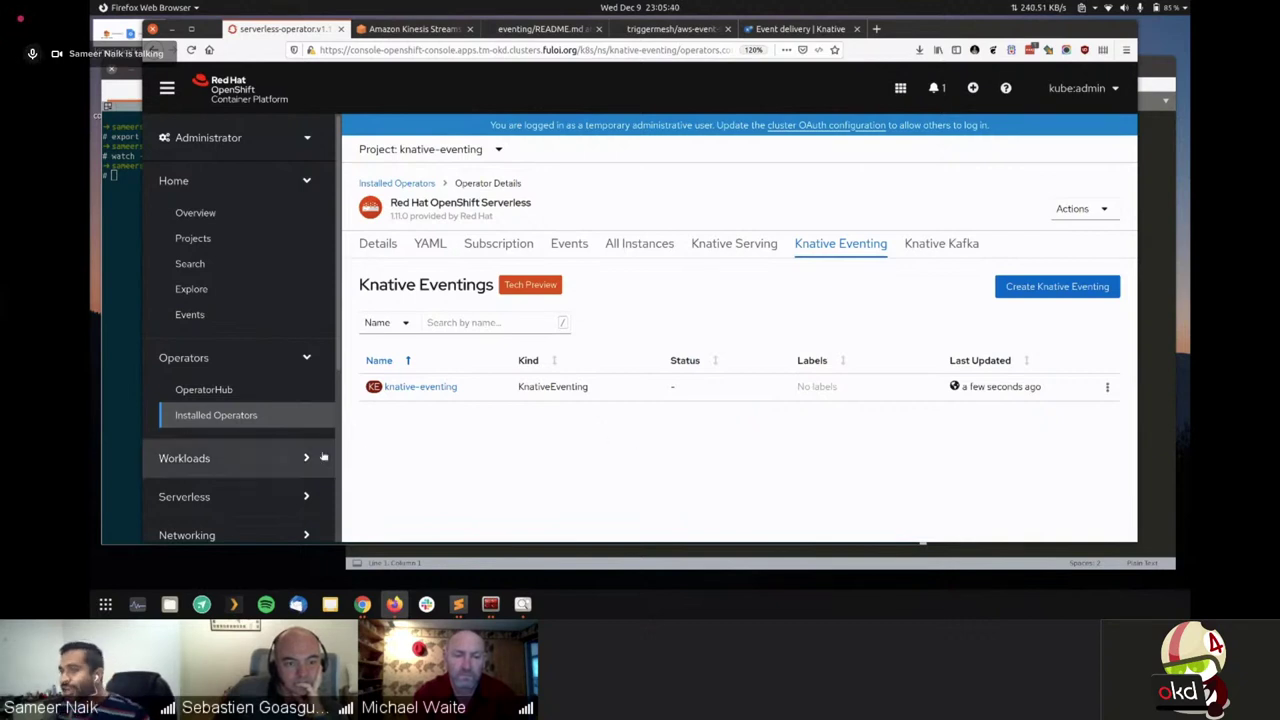
Filter the OperatorHub catalog by the keyword "aws" and look through the matching operators
click(263, 391)
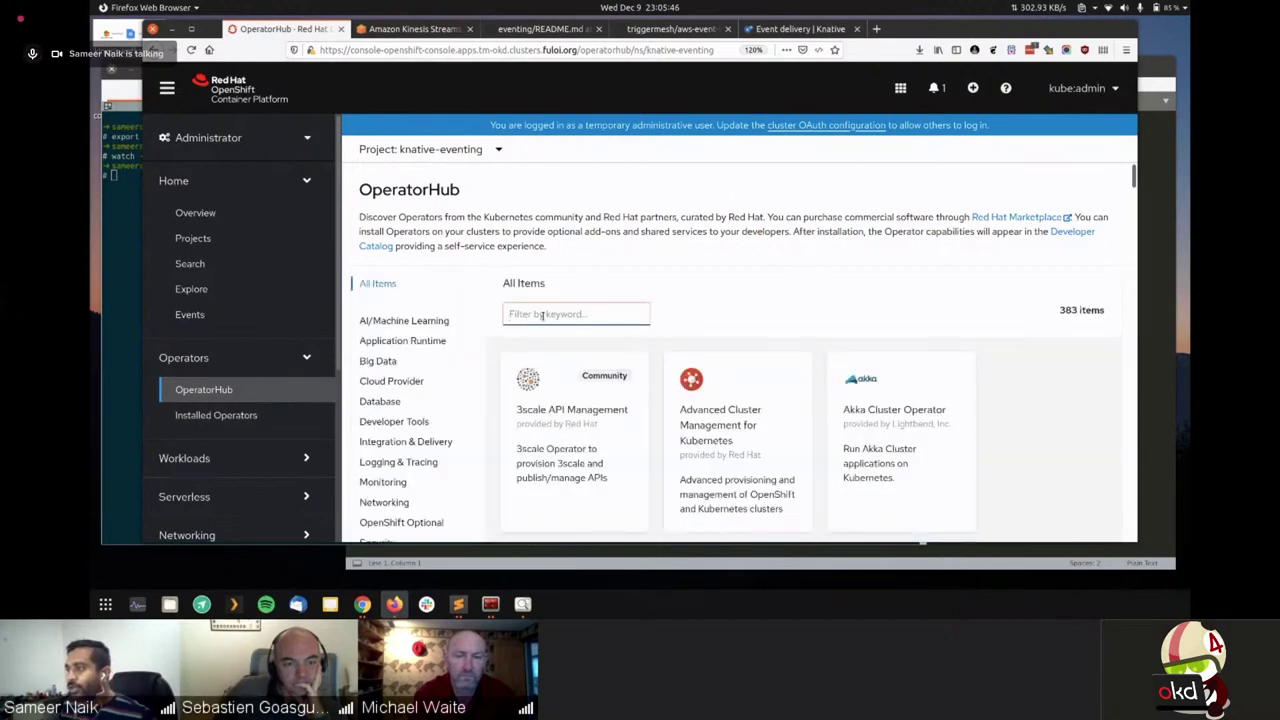
scroll(579, 310, down, 3)
scroll(545, 280, up, 2)
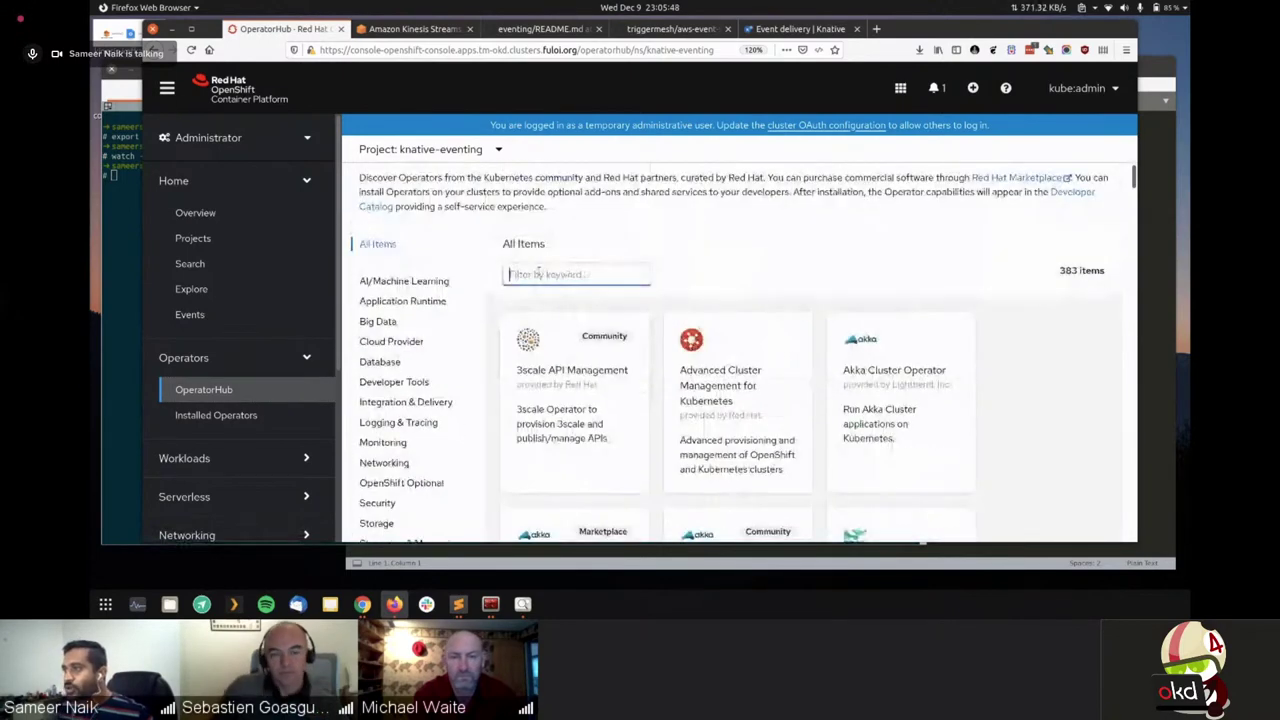
text(aws)
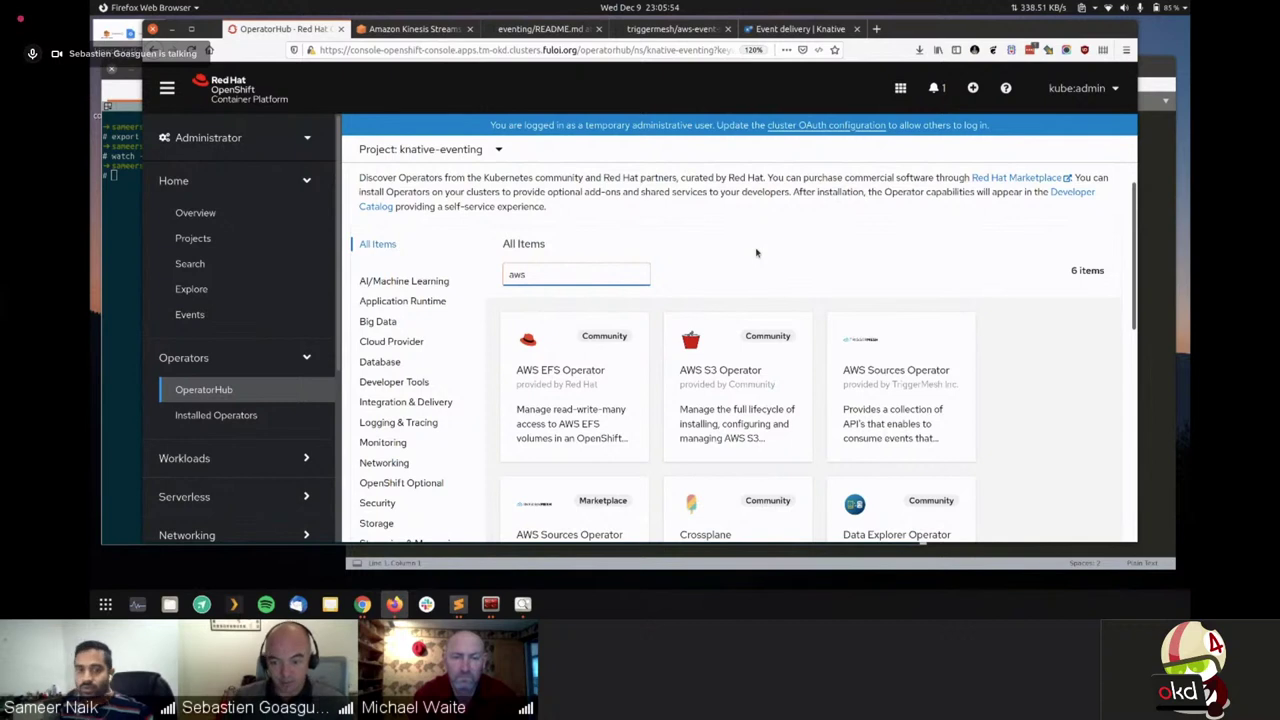
scroll(757, 252, down, 1)
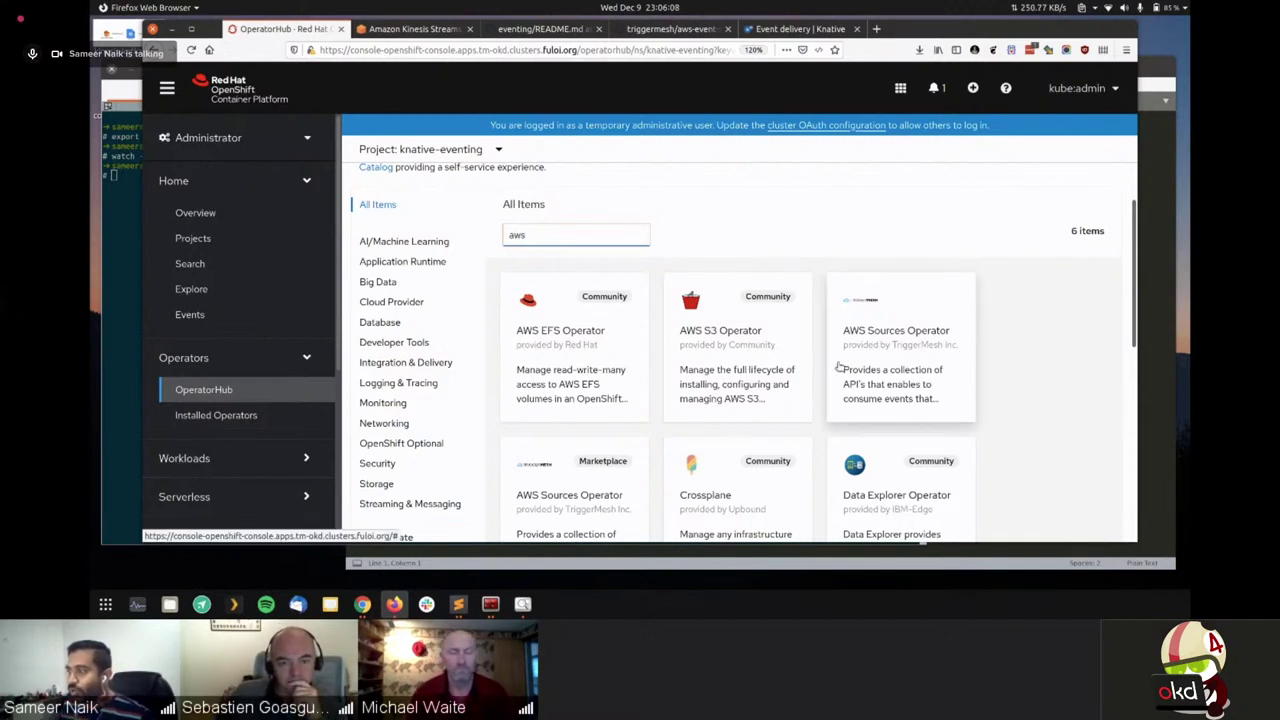
scroll(880, 350, down, 2)
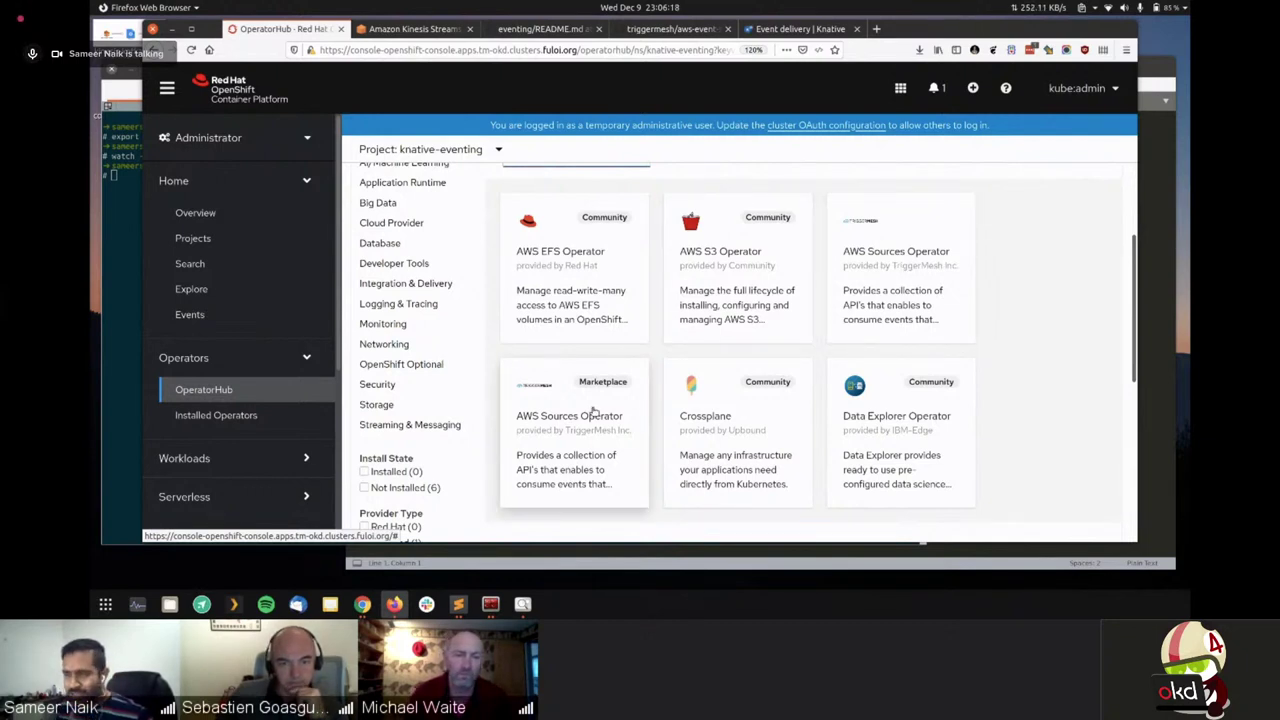
Install TriggerMesh's non-Marketplace AWS Sources Operator for all namespaces in openshift-operators with automatic approval, and view the installed operator
click(886, 293)
click(663, 201)
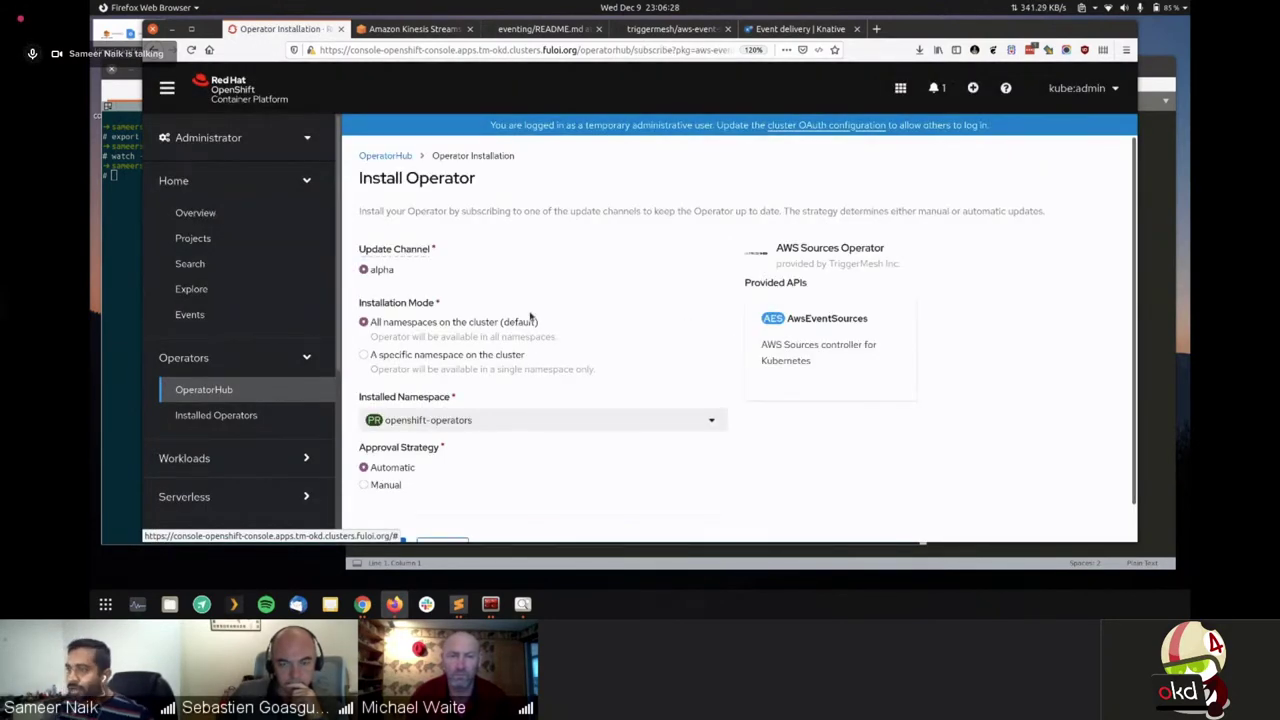
scroll(450, 400, down, 1)
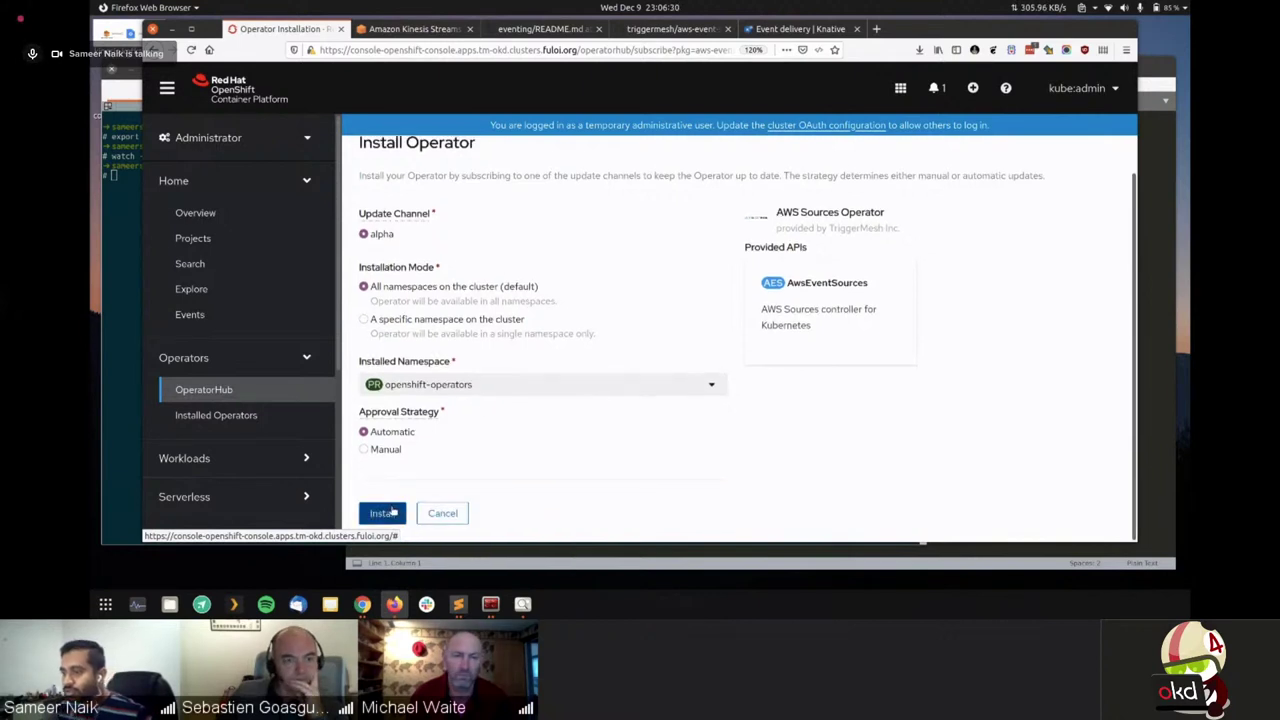
click(393, 512)
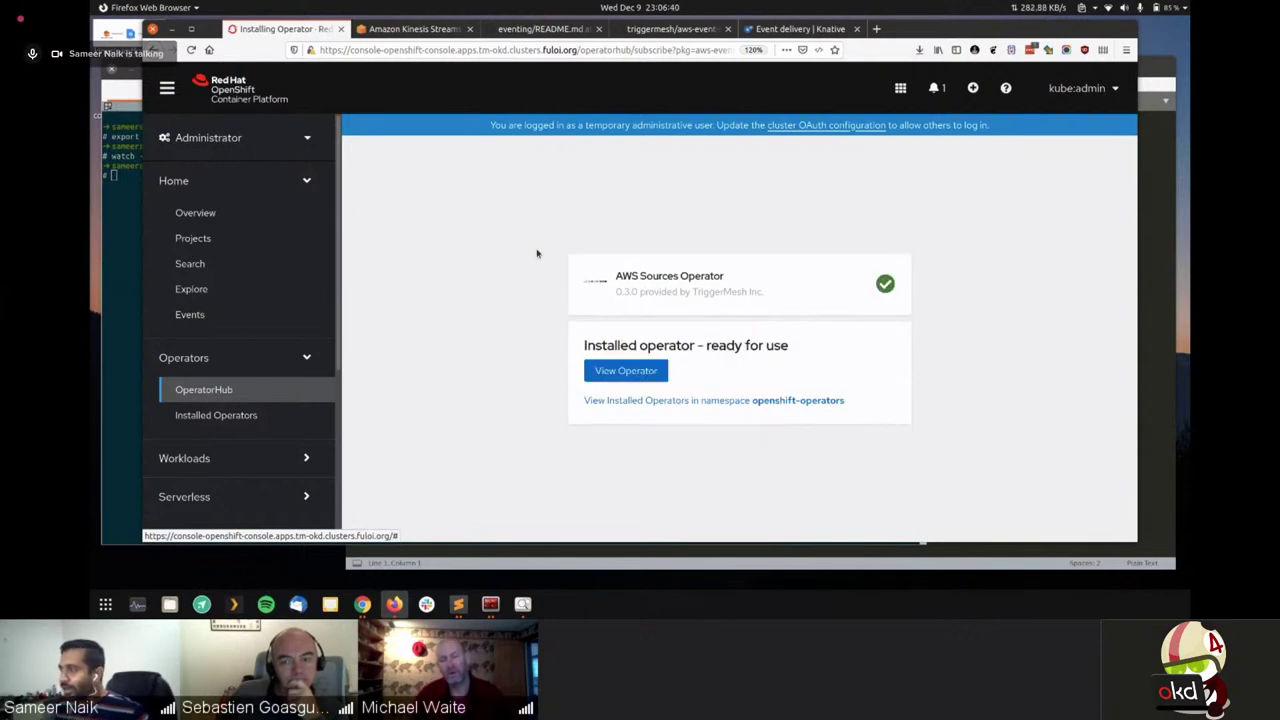
click(628, 378)
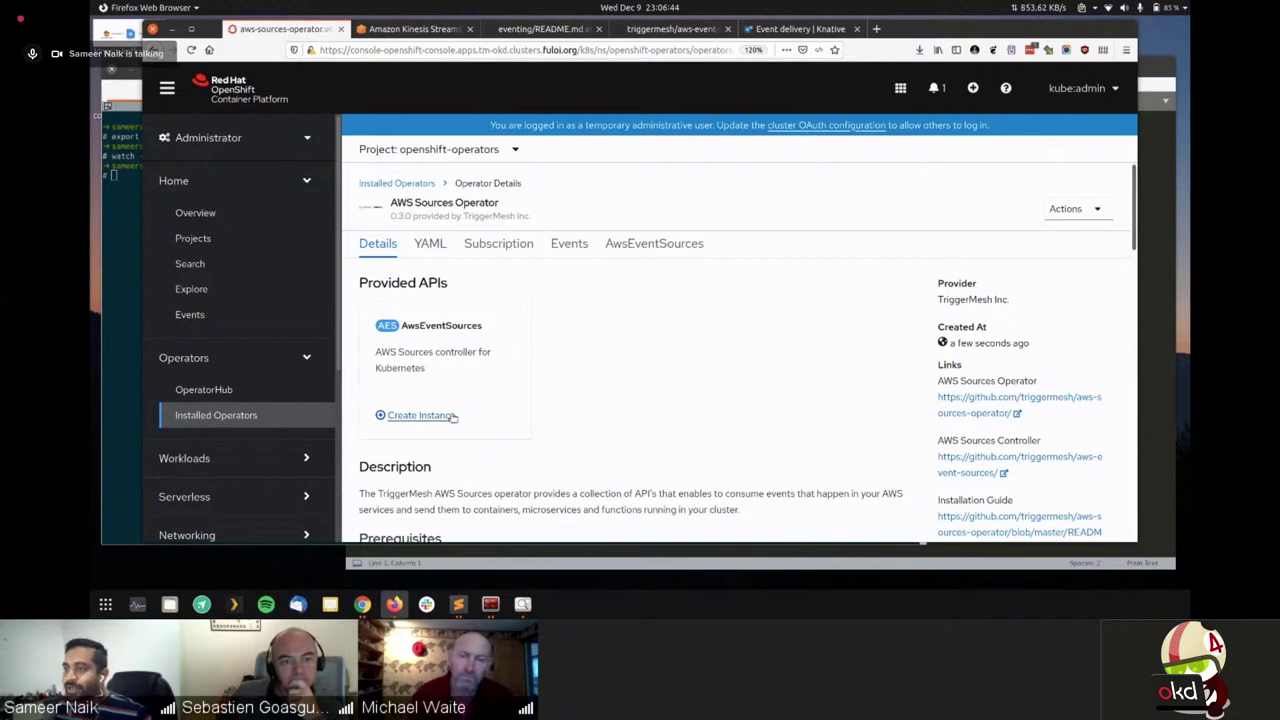
Create an AwsEventSources instance named awseventsources in the default project with the AWS Sources Operator, using the default form values
click(434, 149)
click(400, 267)
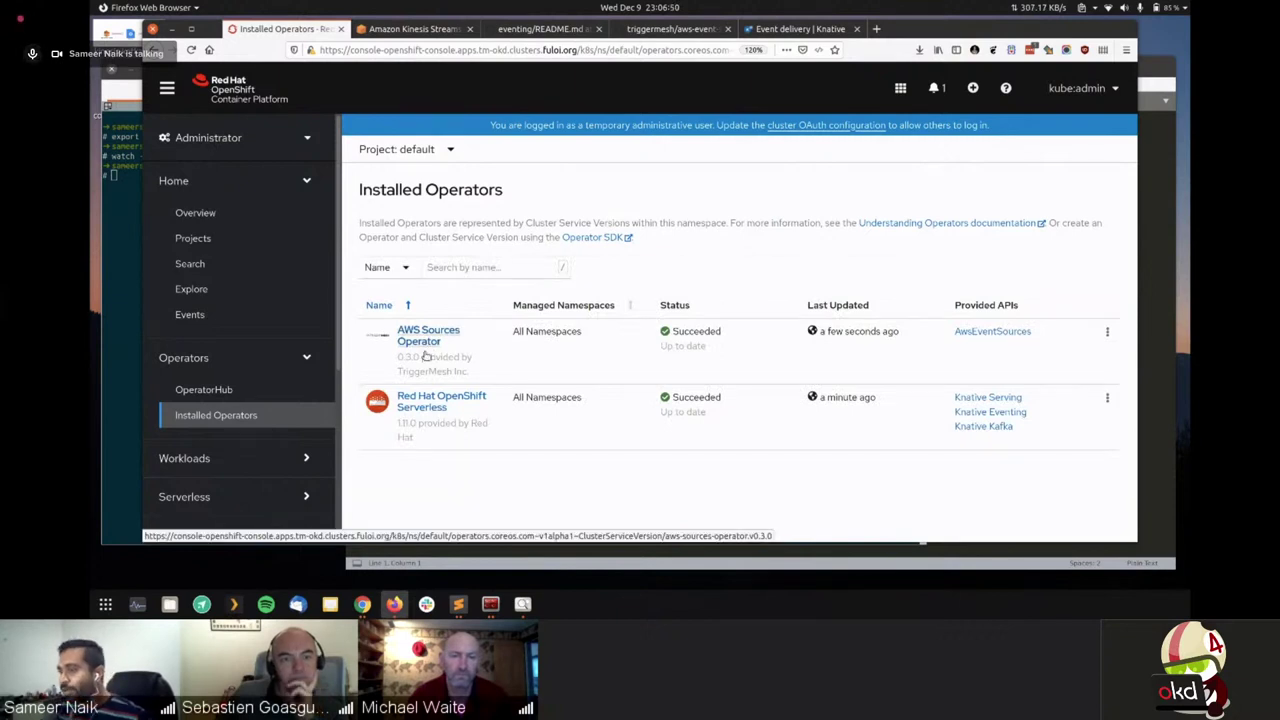
click(970, 335)
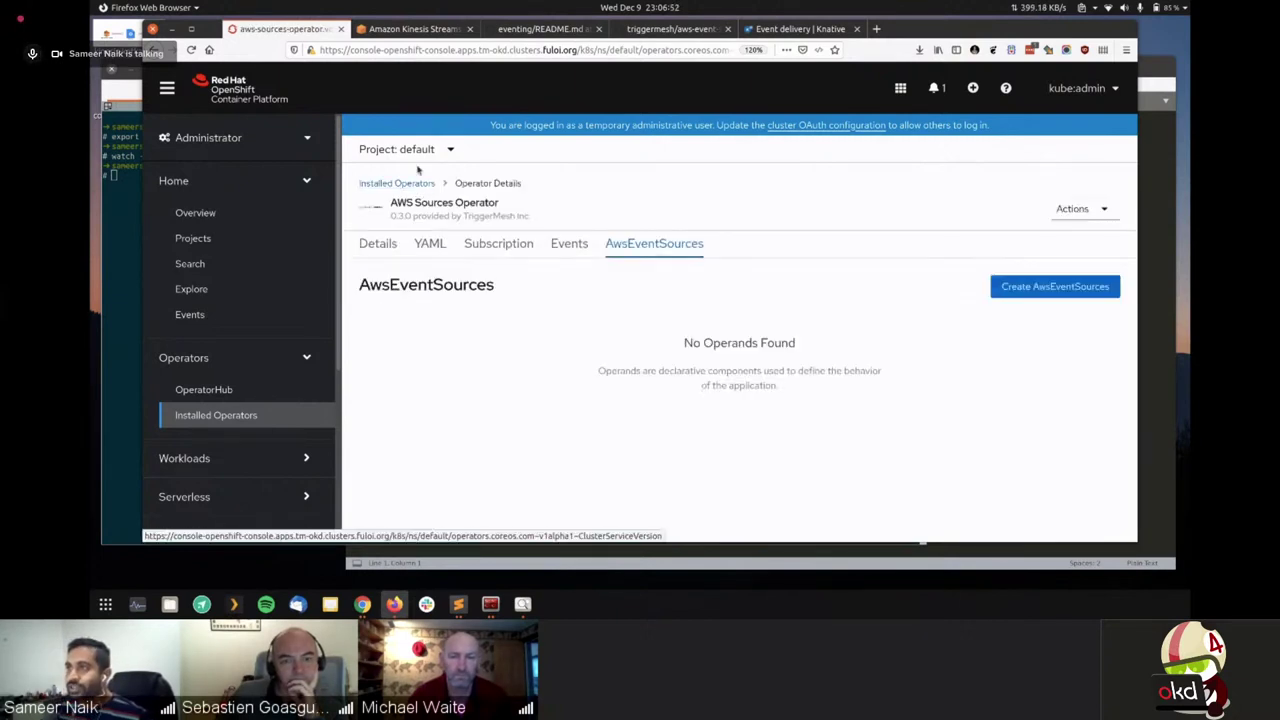
click(1060, 287)
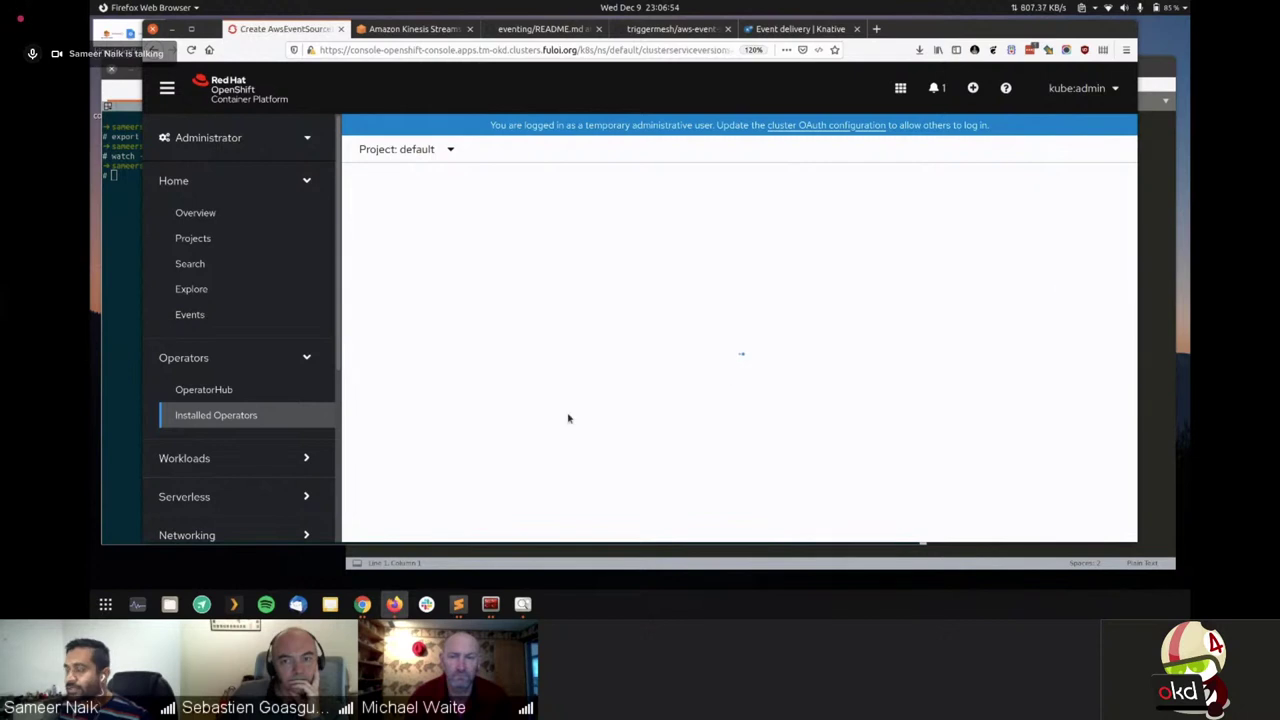
click(385, 471)
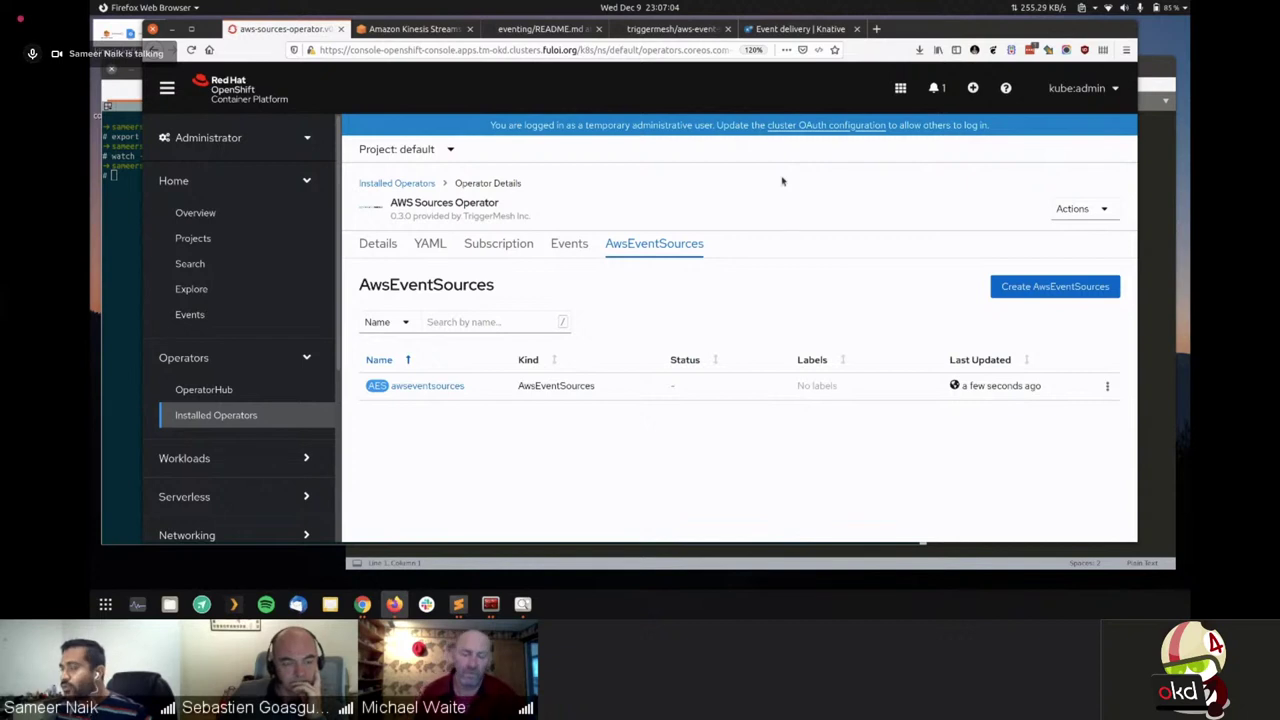
Switch to Image Viewer to review the kinesis-kafka-redux.png flow diagram, and return to the OpenShift console in Firefox
mouse_move(522, 604)
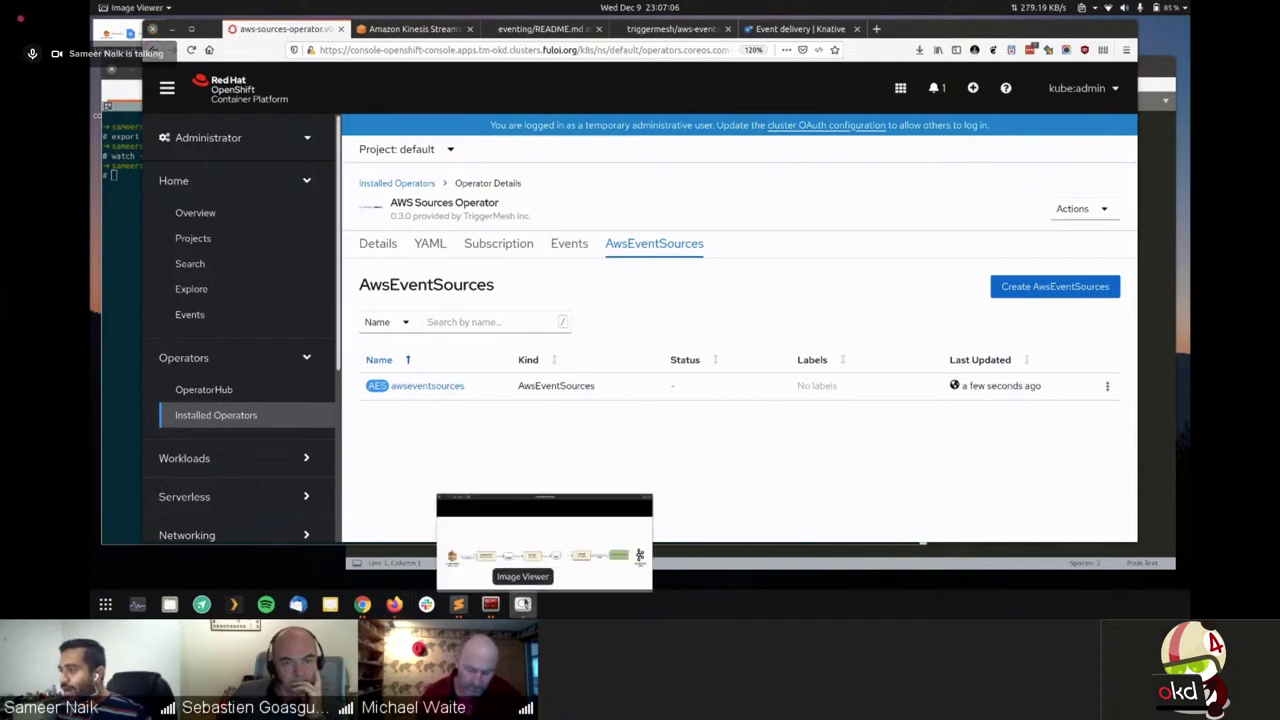
click(523, 551)
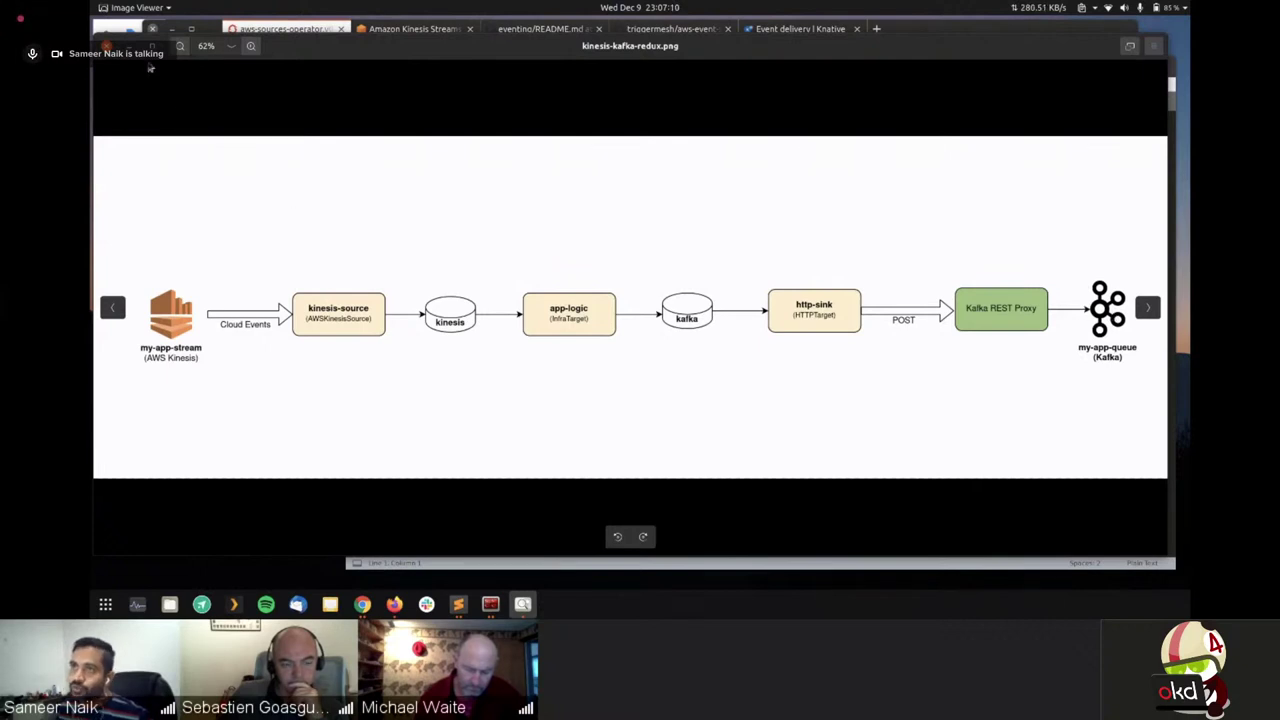
key(alt+Tab)
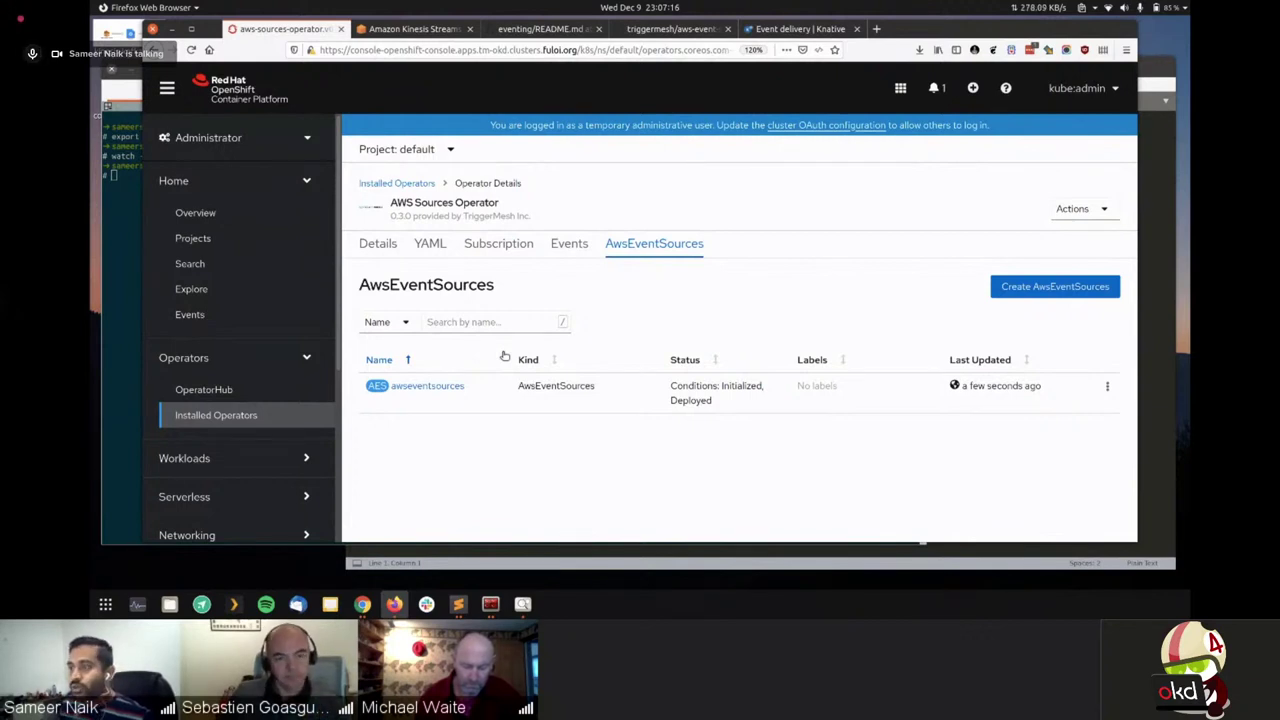
Find the community Strimzi operator in OperatorHub, install it for all namespaces in openshift-operators, and view the installed operator
click(263, 393)
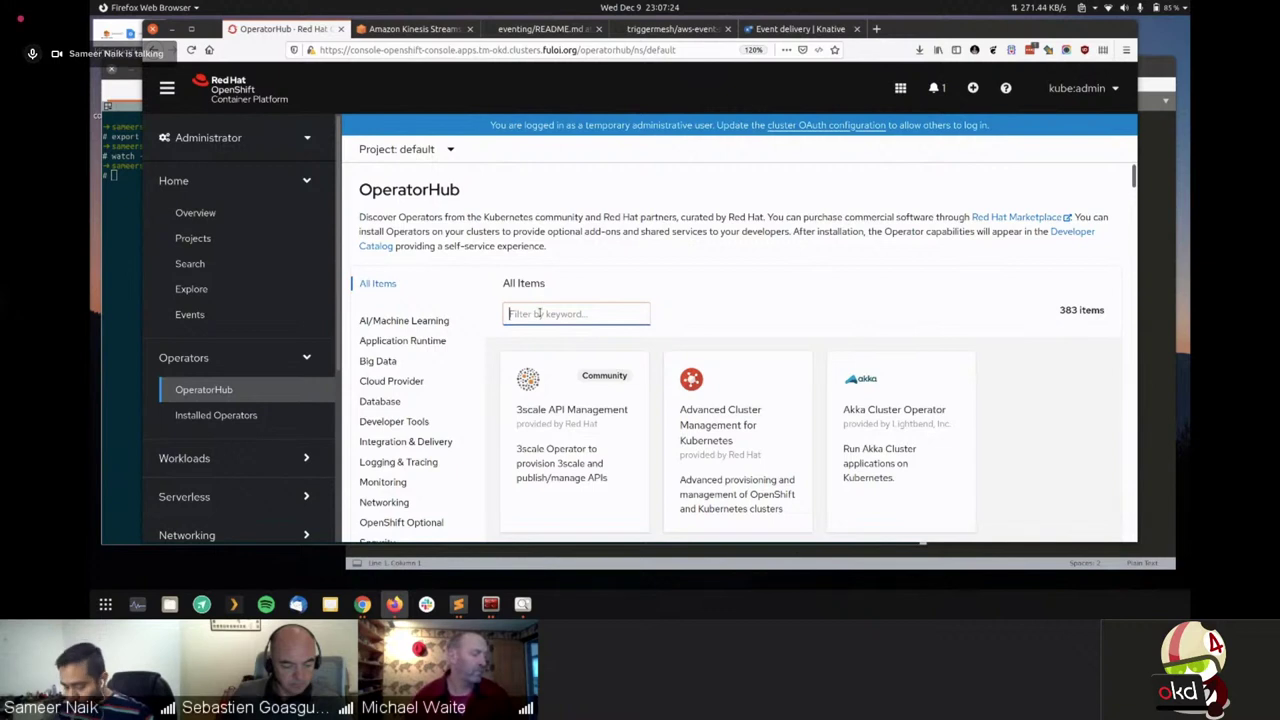
text(strimi)
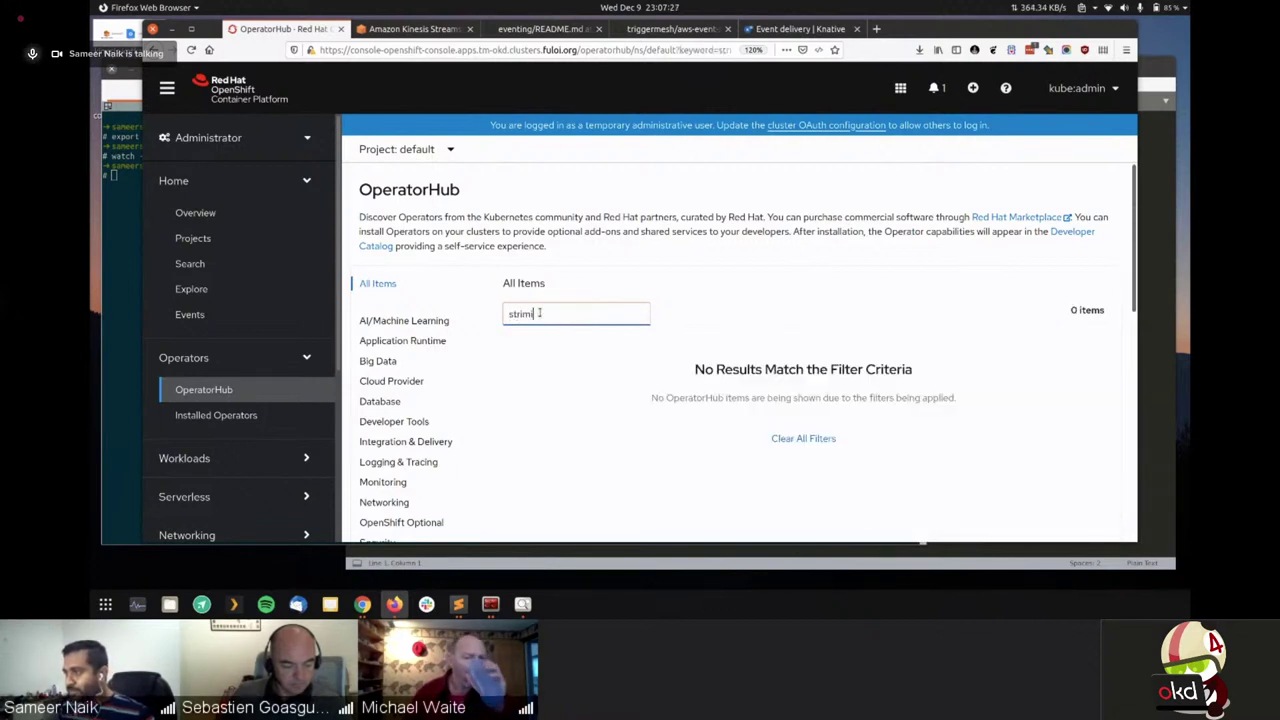
key(BackSpace)
text(zi)
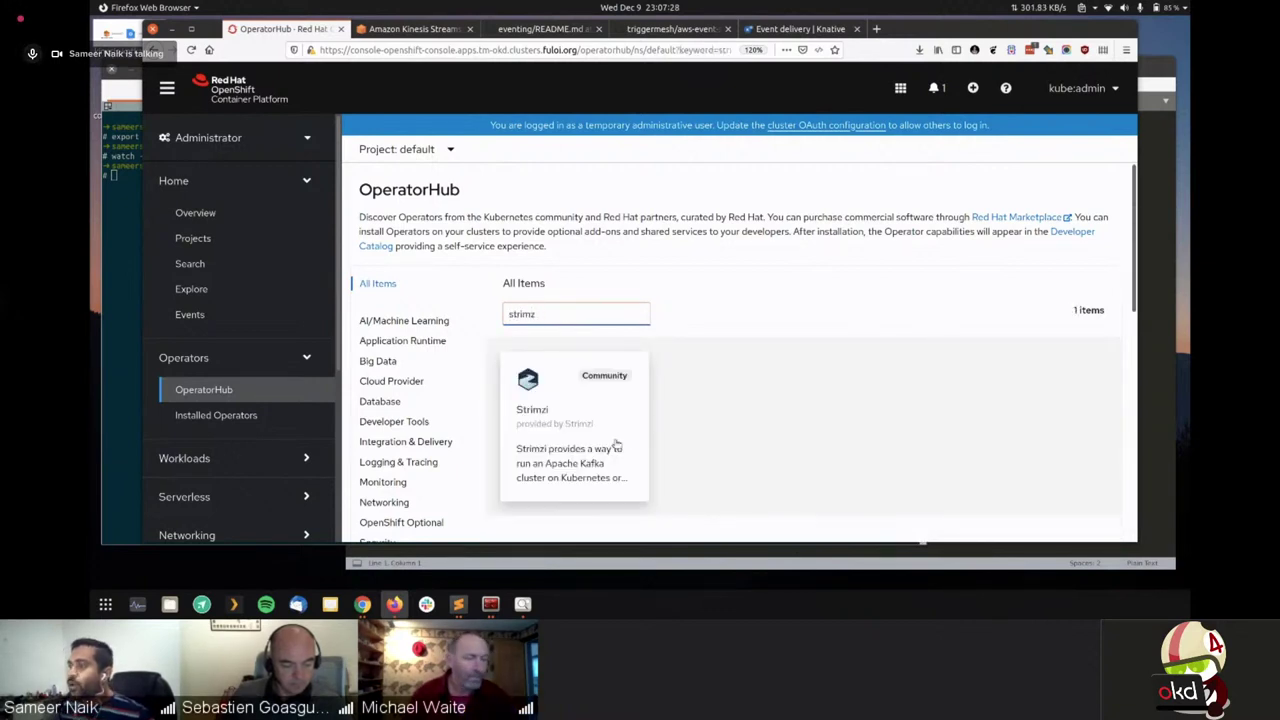
click(590, 432)
click(760, 296)
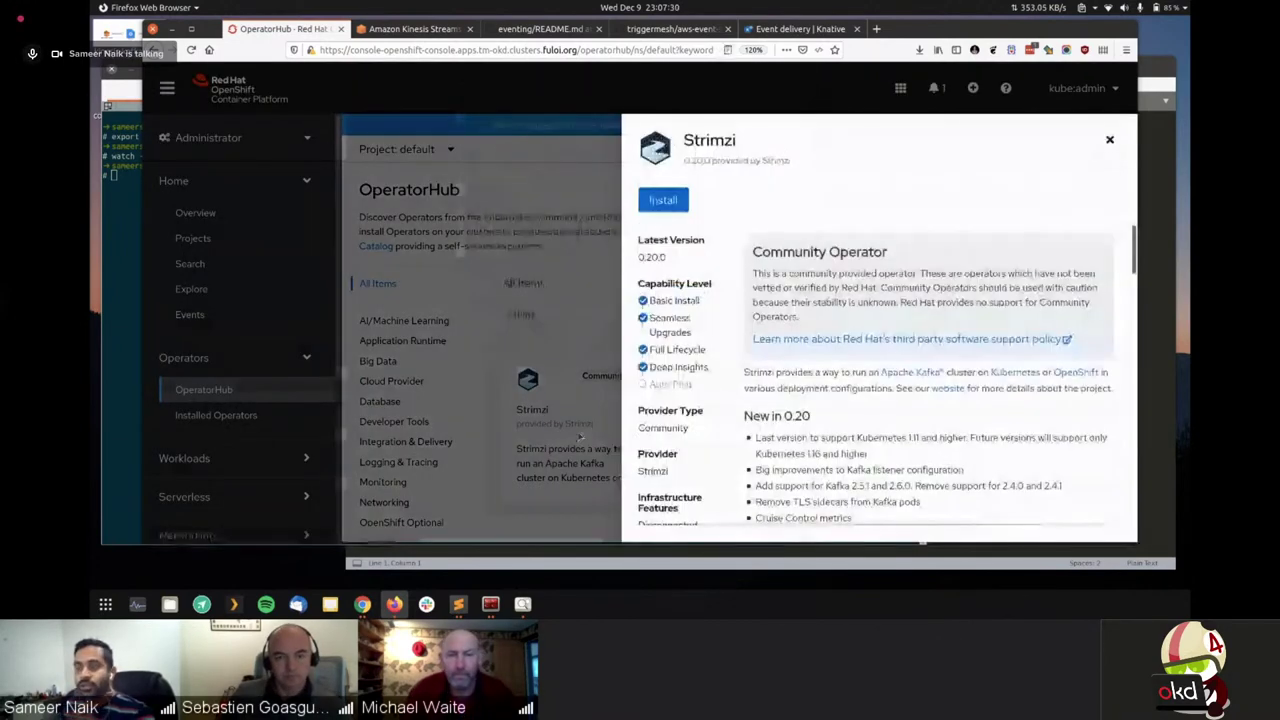
click(675, 204)
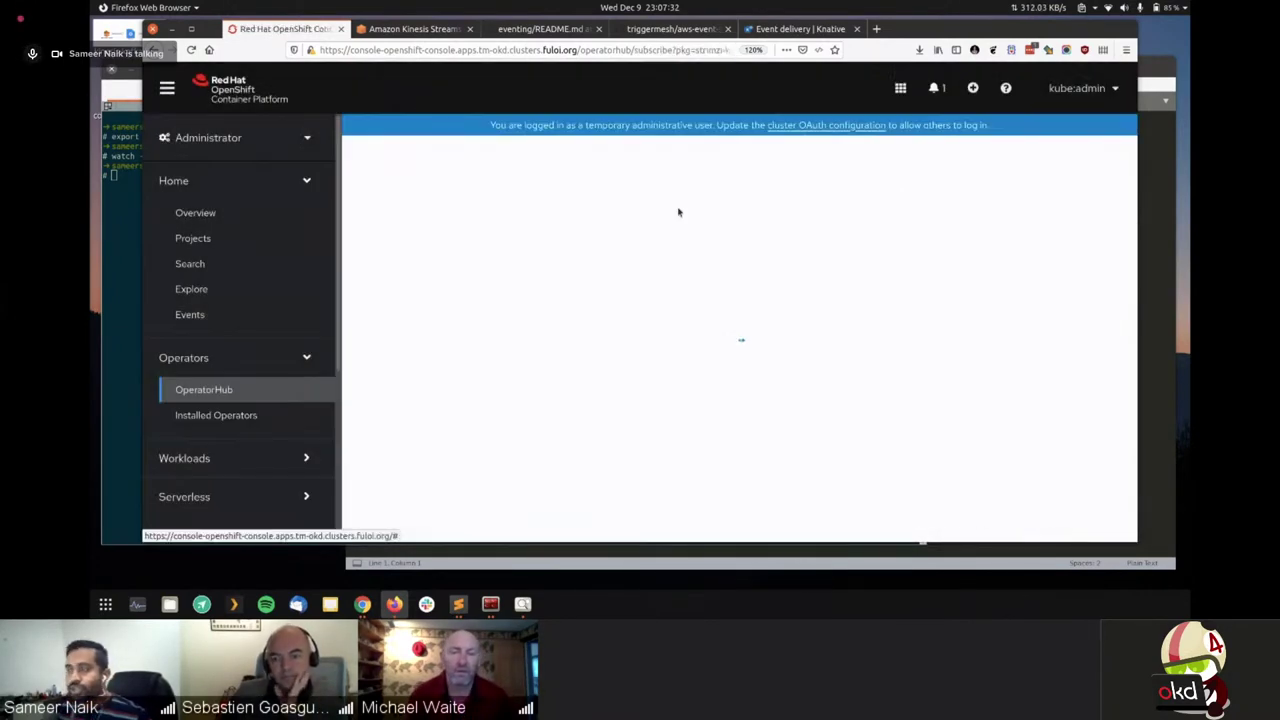
scroll(644, 351, down, 6)
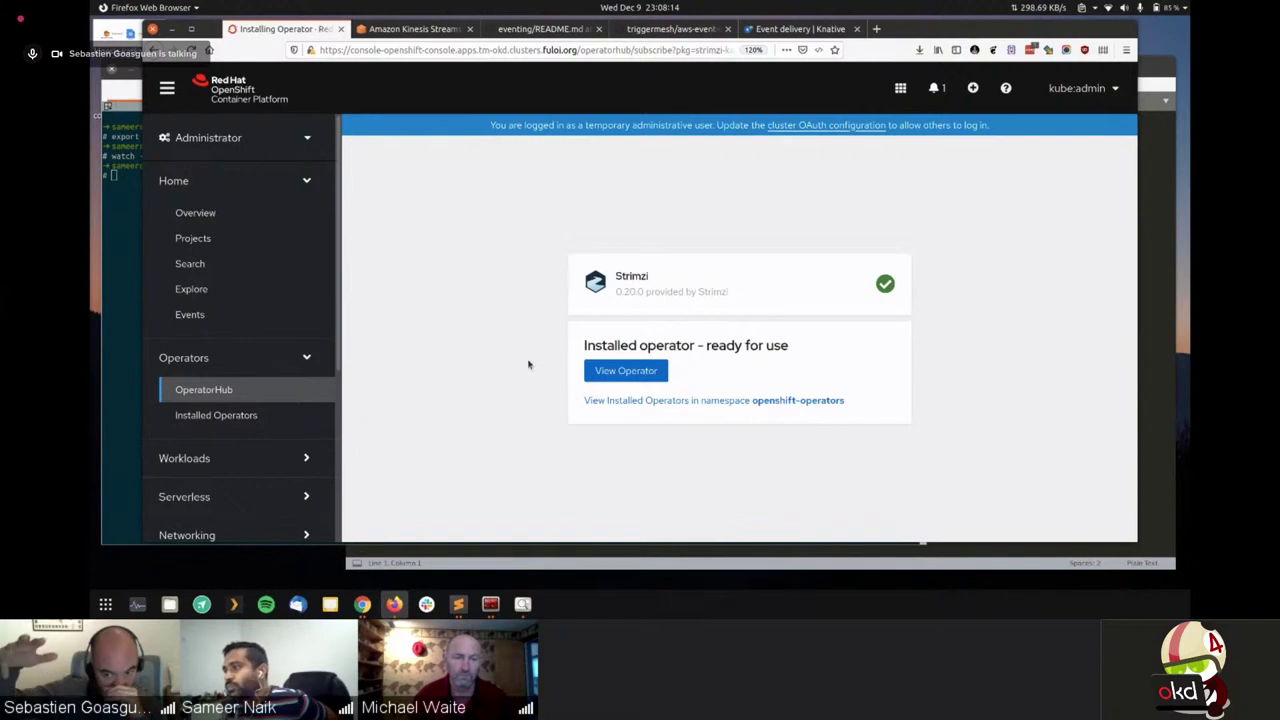
click(620, 372)
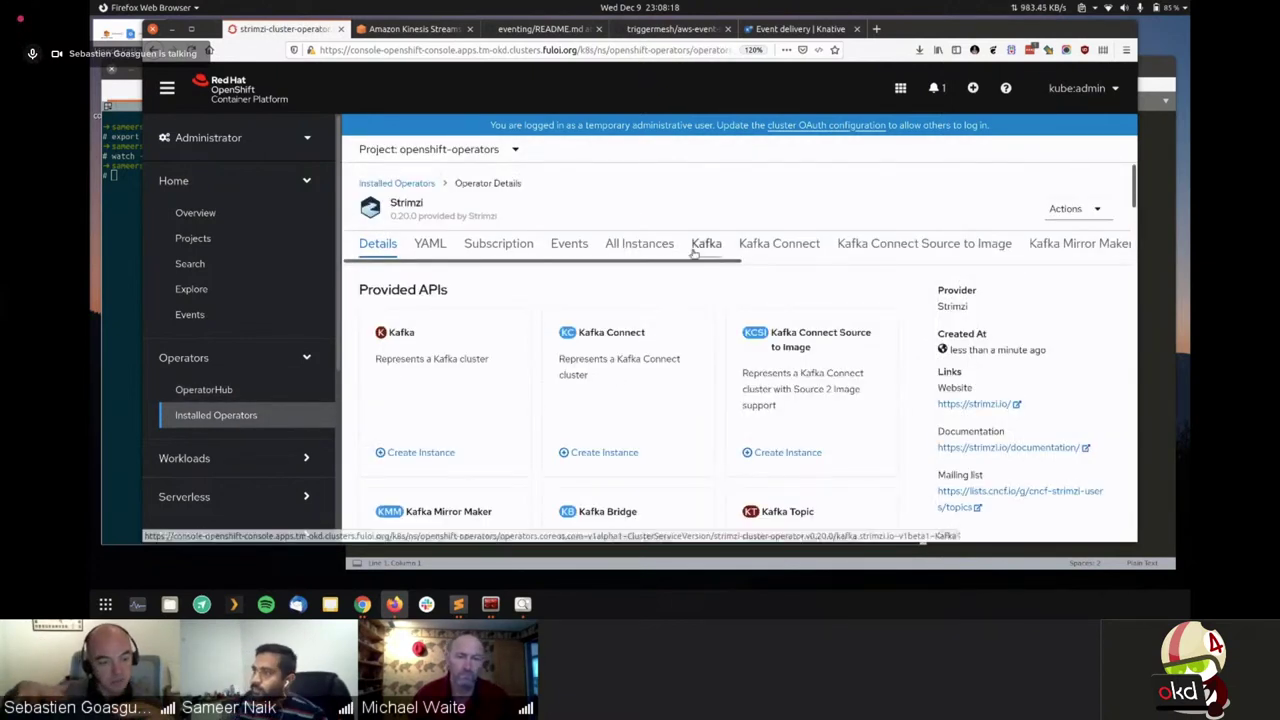
Create a new project named kafka
click(505, 150)
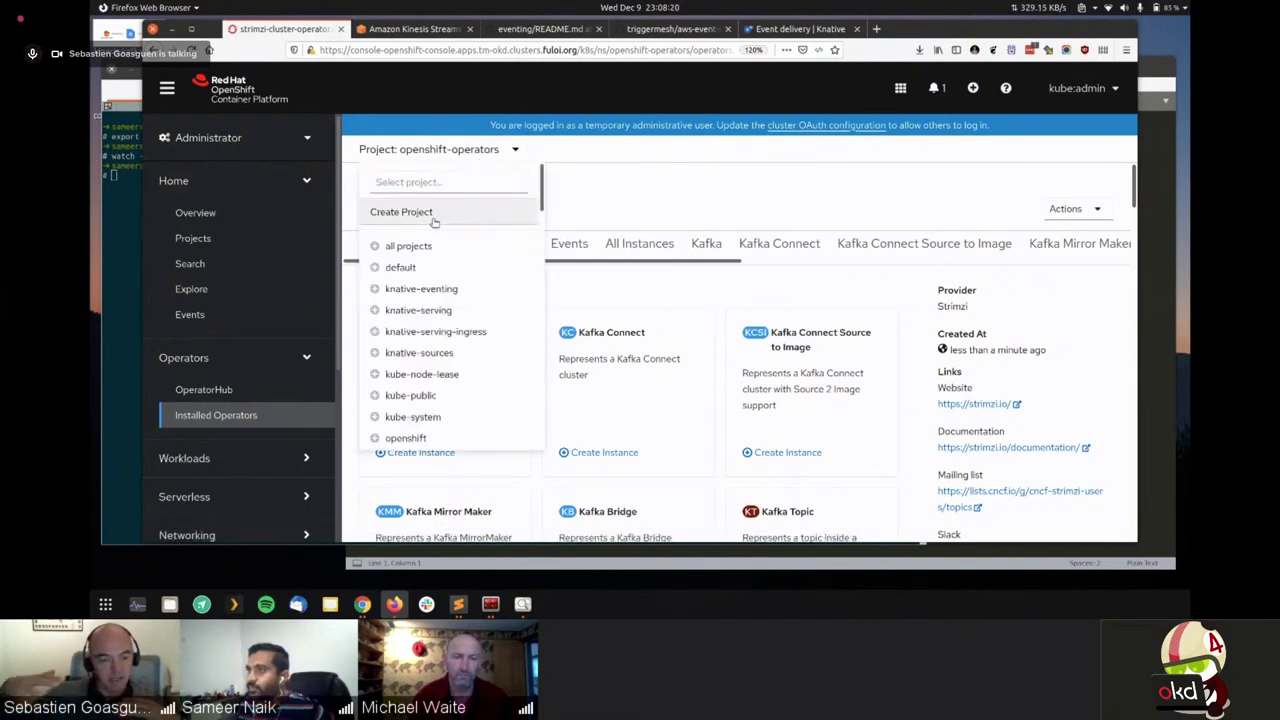
click(432, 213)
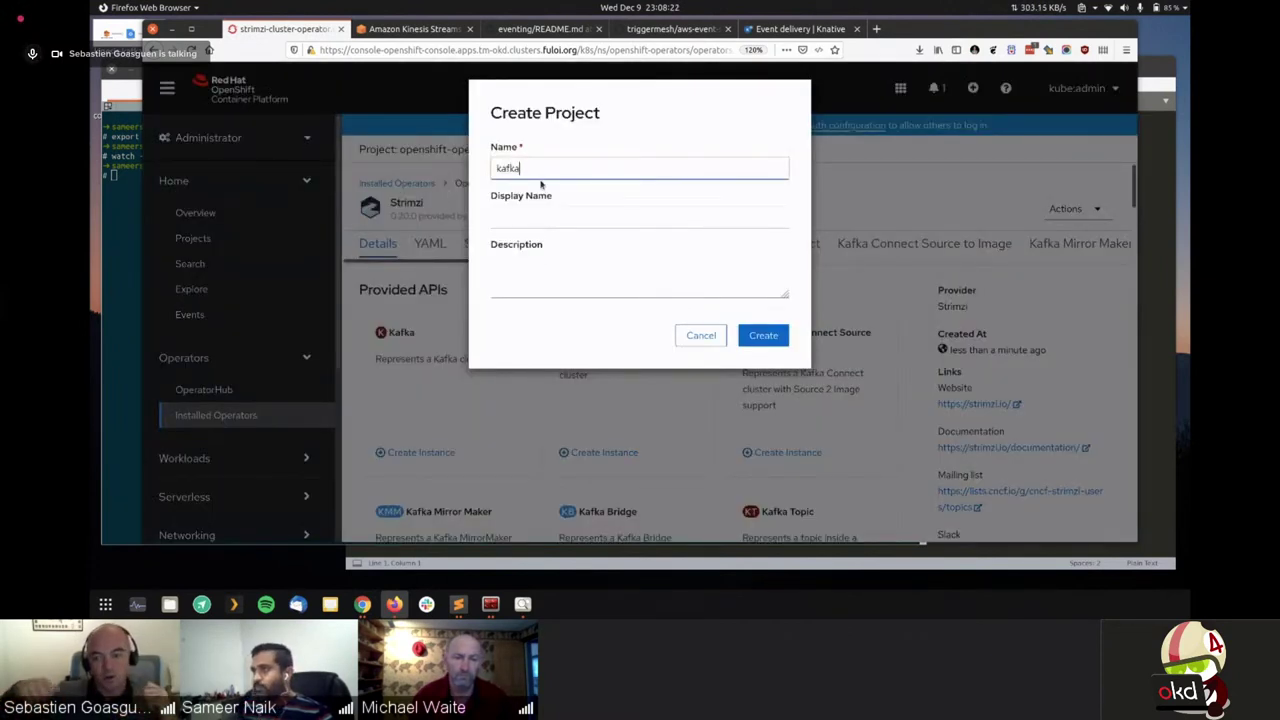
click(757, 336)
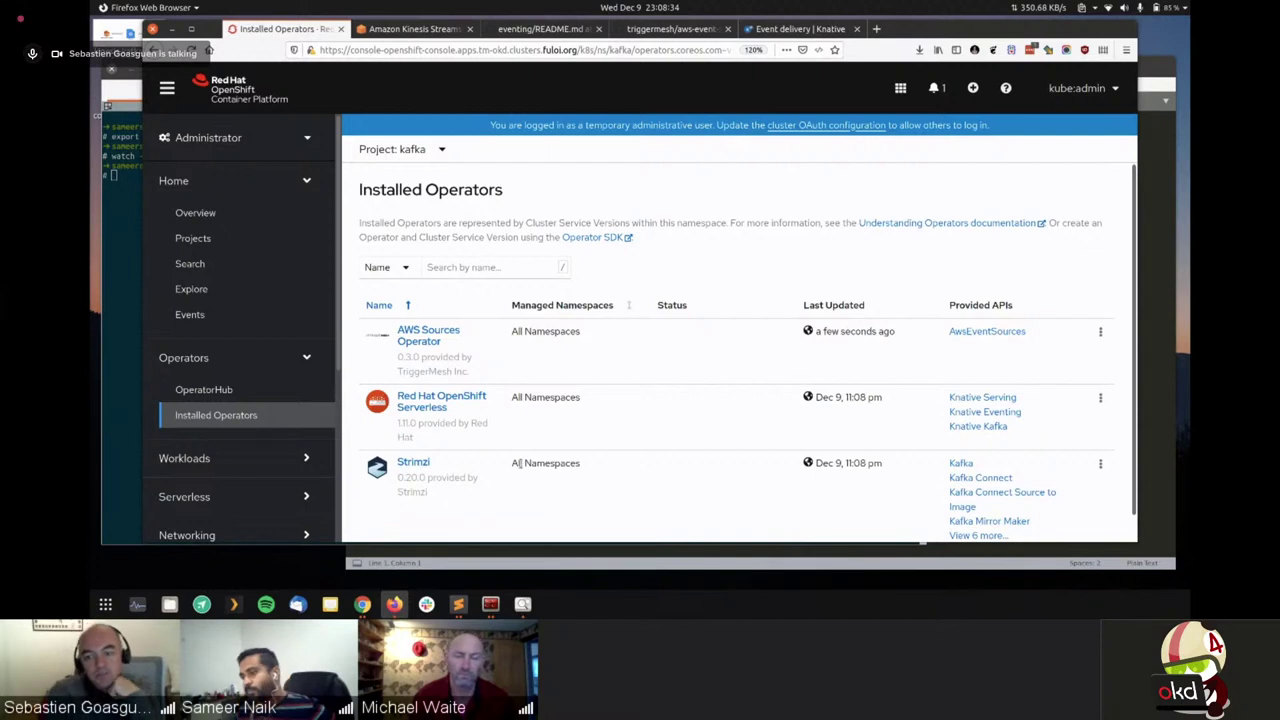
Create a Kafka cluster named my-cluster in the kafka project with the Strimzi operator, using the default form values
click(411, 465)
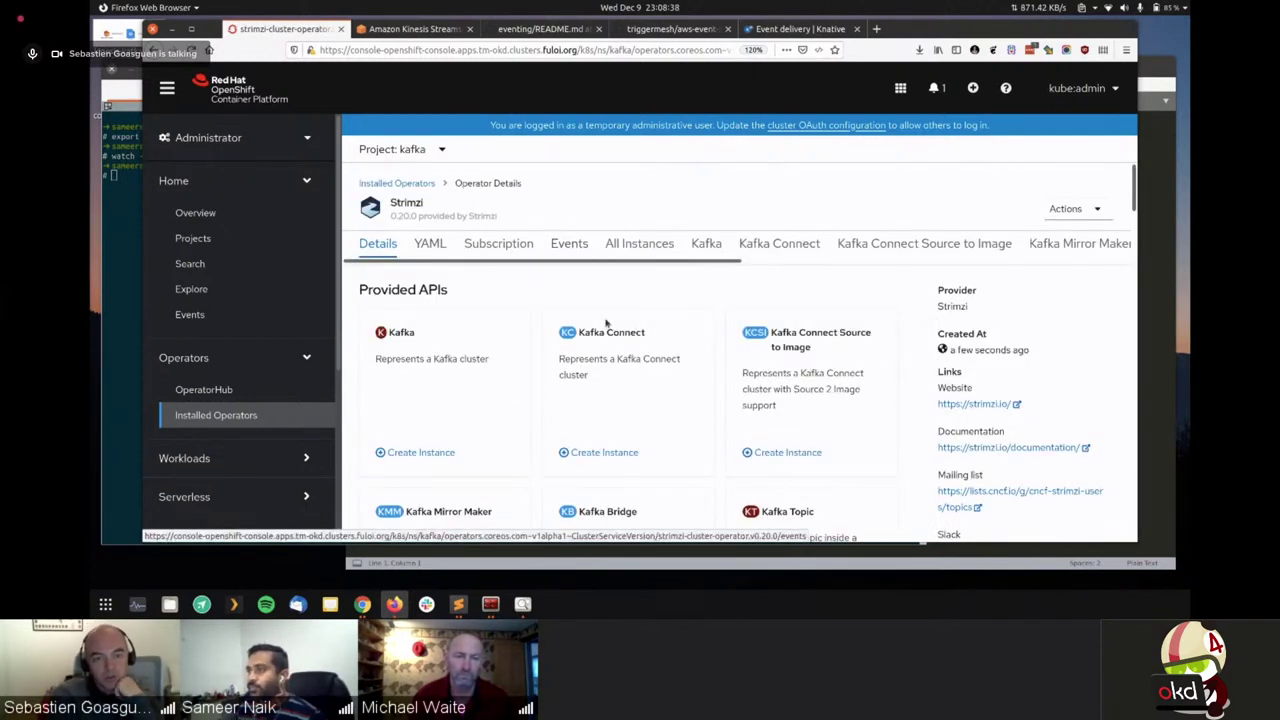
scroll(605, 322, down, 1)
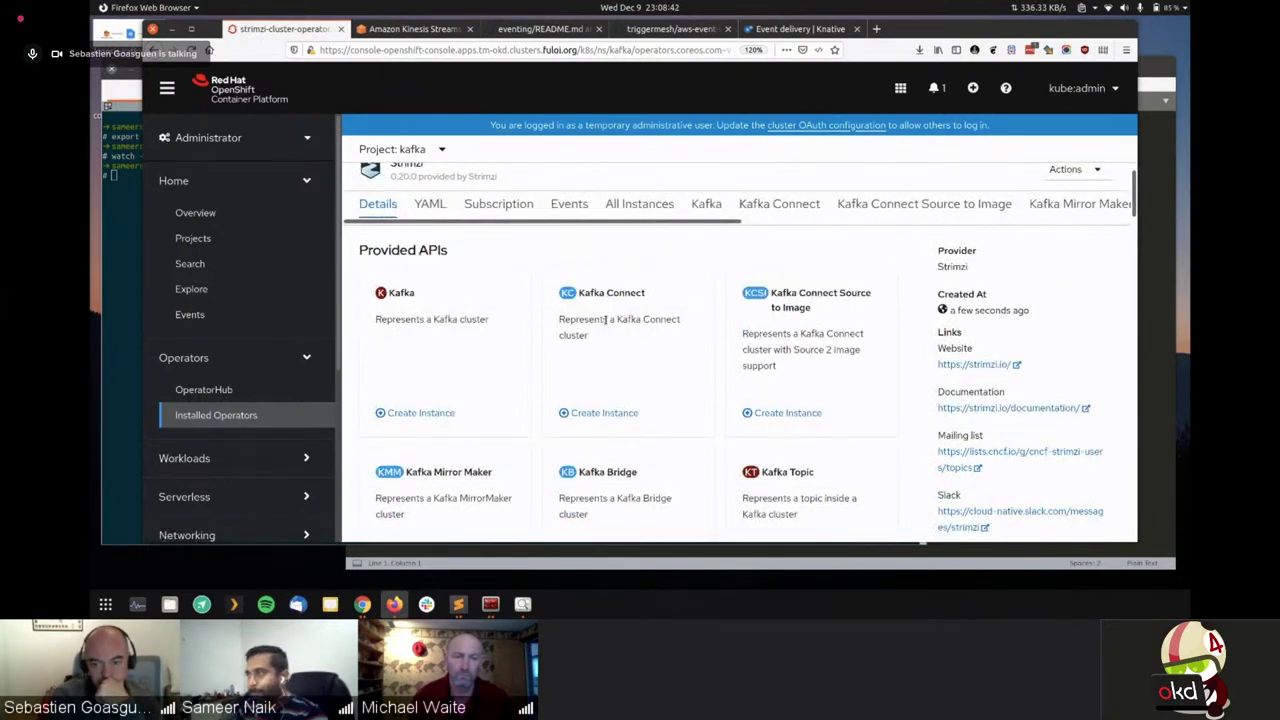
scroll(680, 368, up, 1)
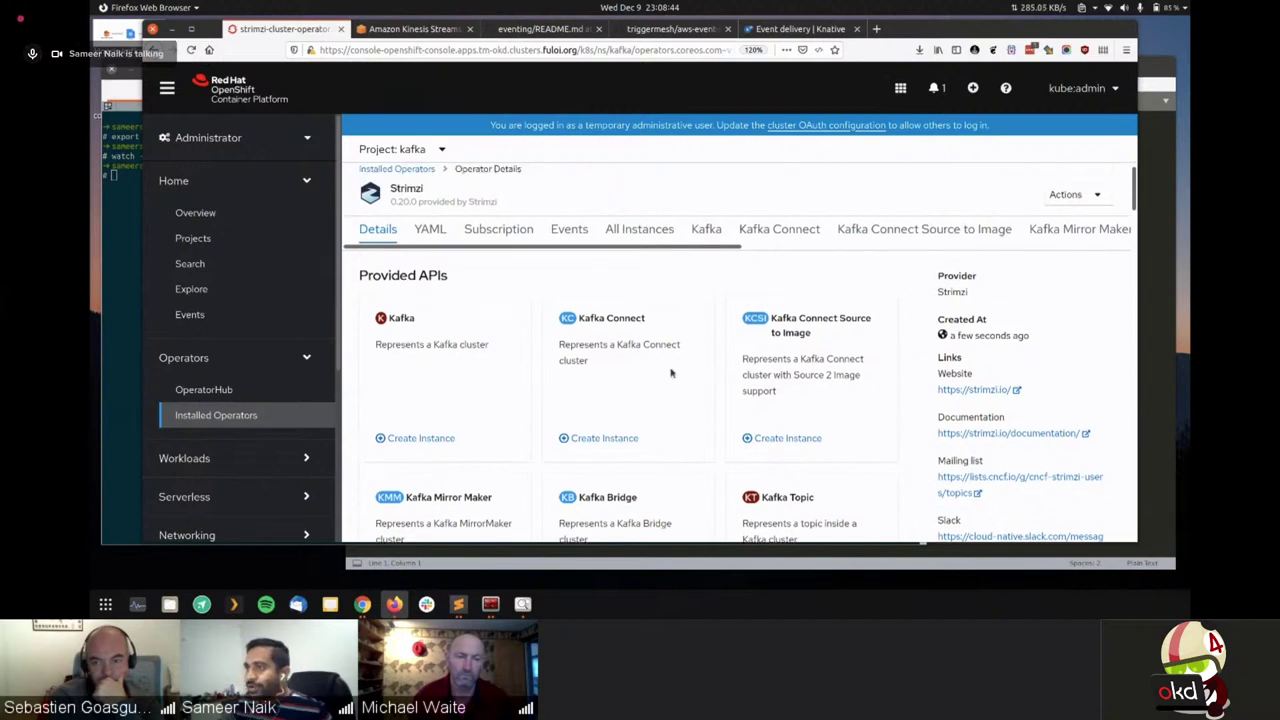
click(705, 249)
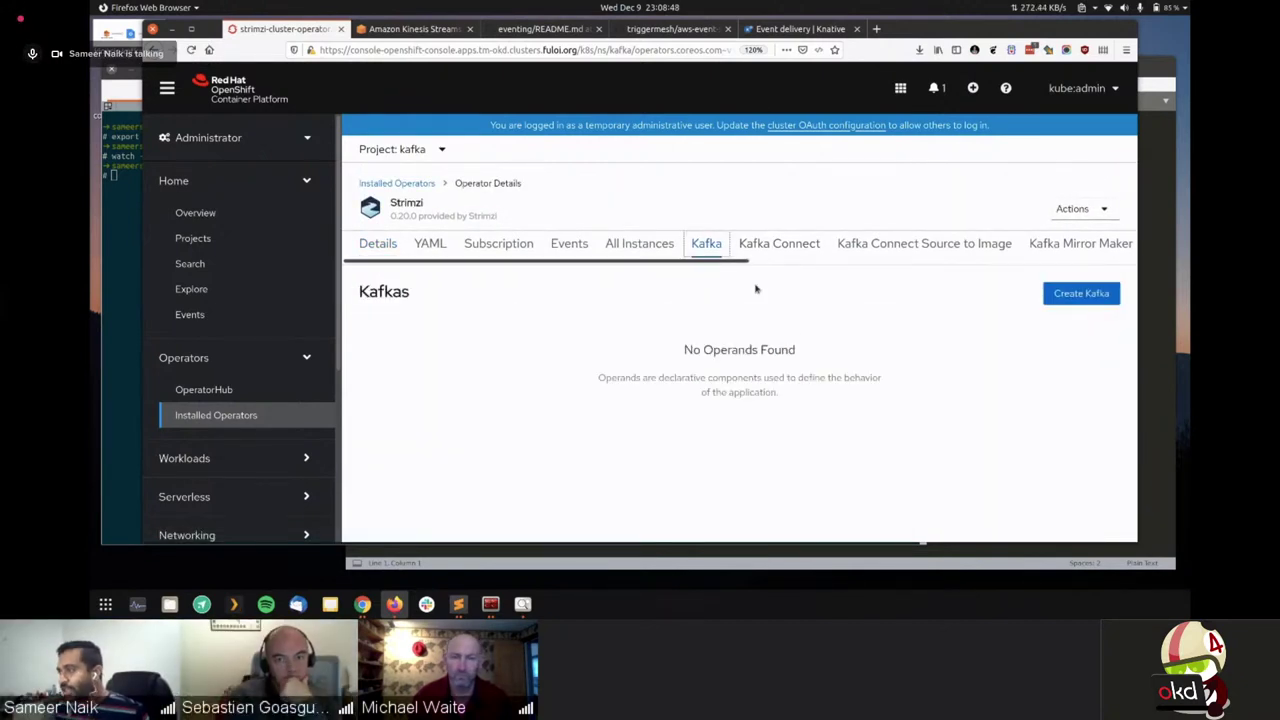
click(1058, 300)
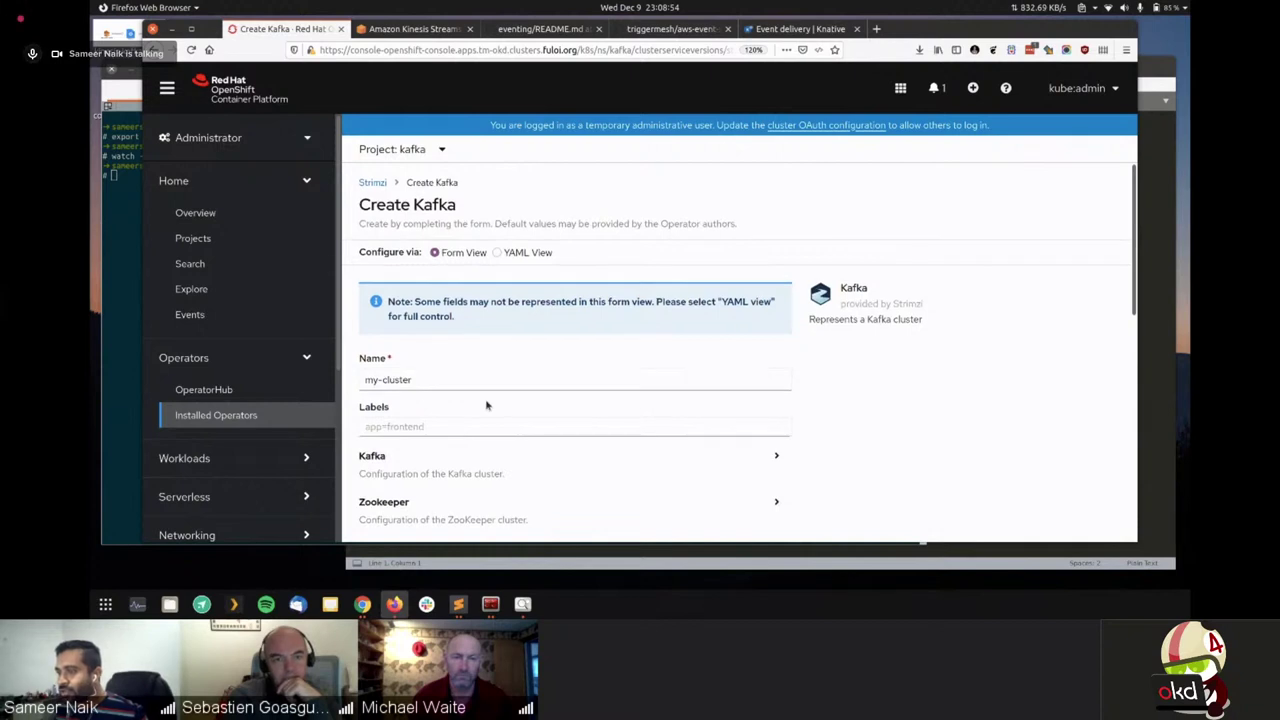
scroll(490, 405, down, 10)
click(390, 520)
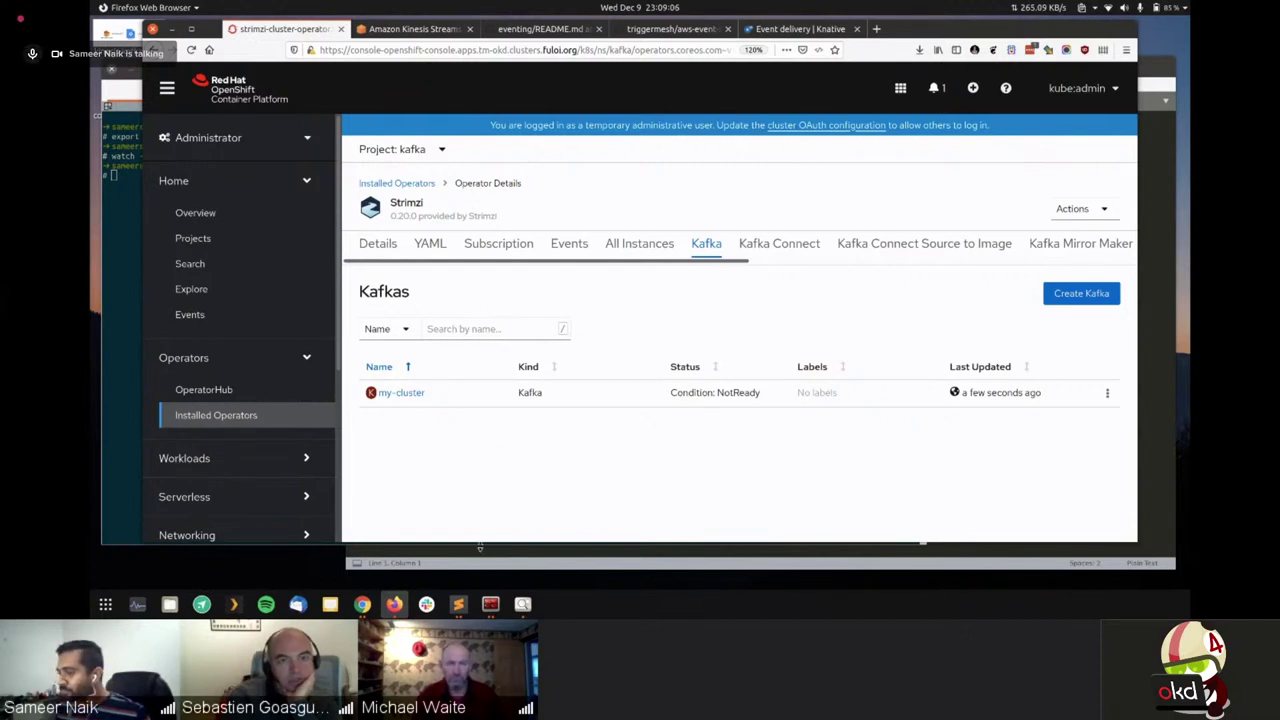
click(128, 310)
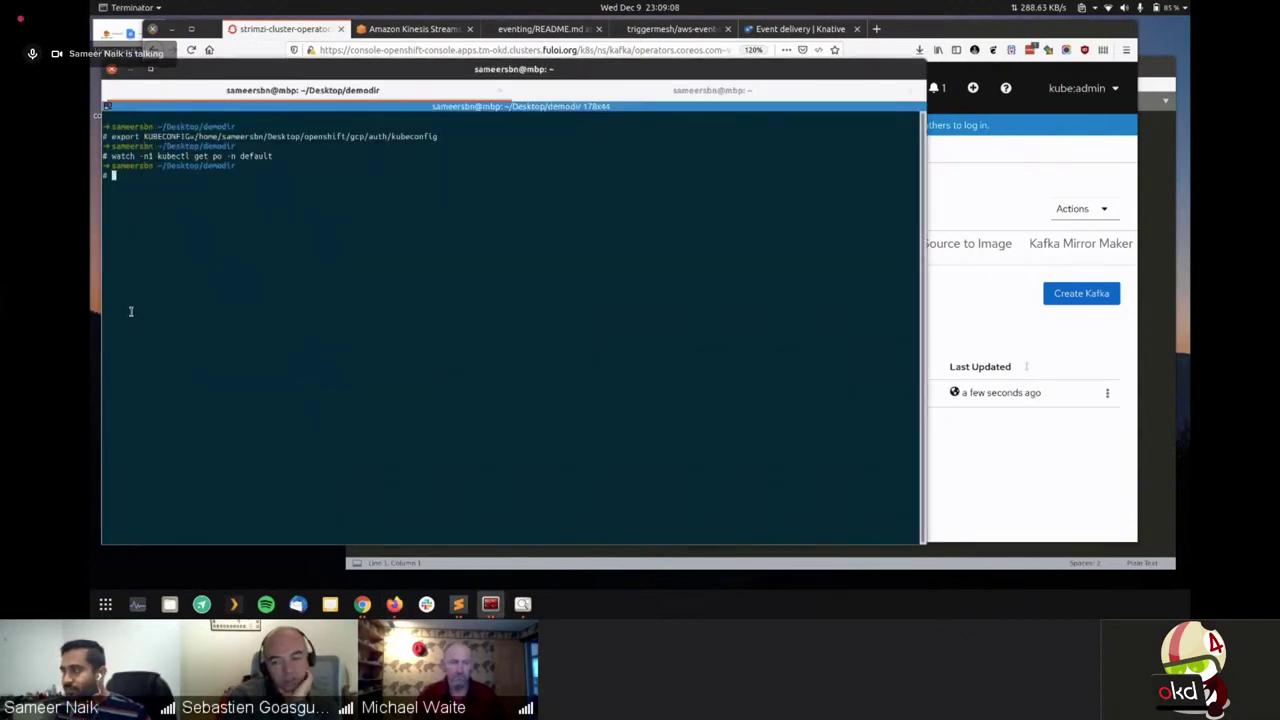
click(1019, 480)
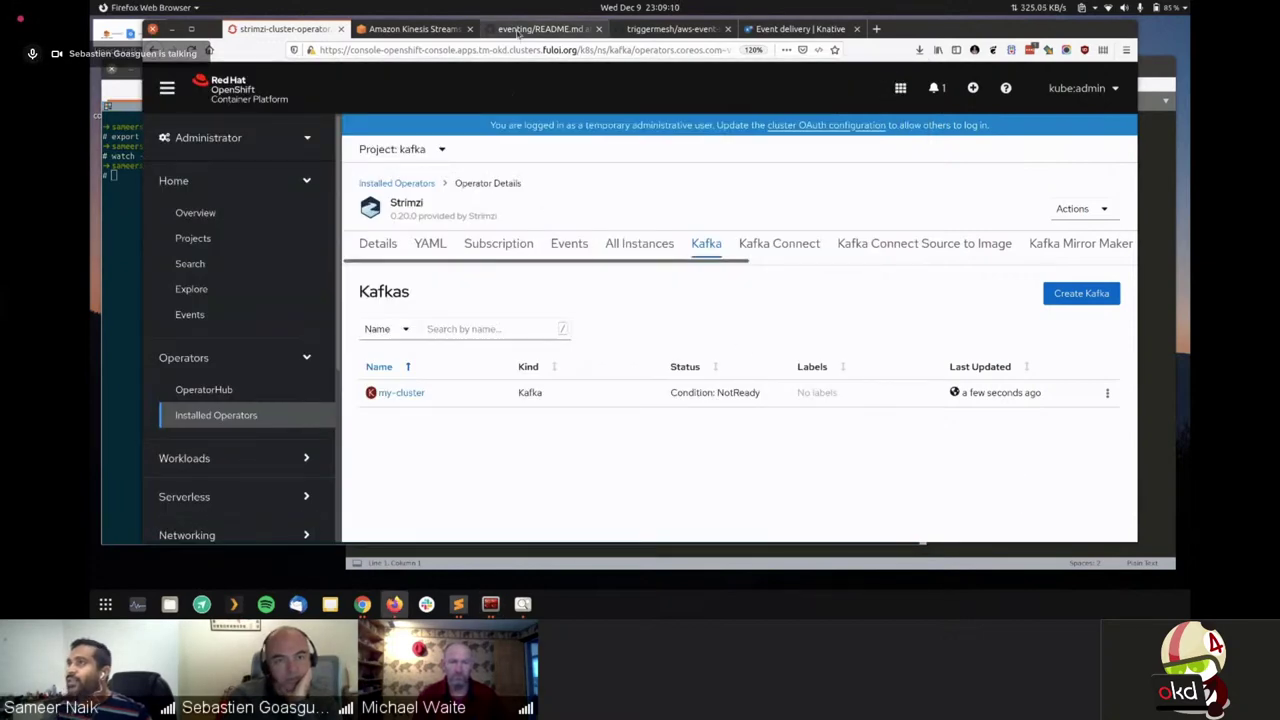
Open the triggermesh/aws-event-sources repository on GitHub, dismiss the Discussions notice, and examine the file list and the README's installation section
click(518, 30)
click(668, 29)
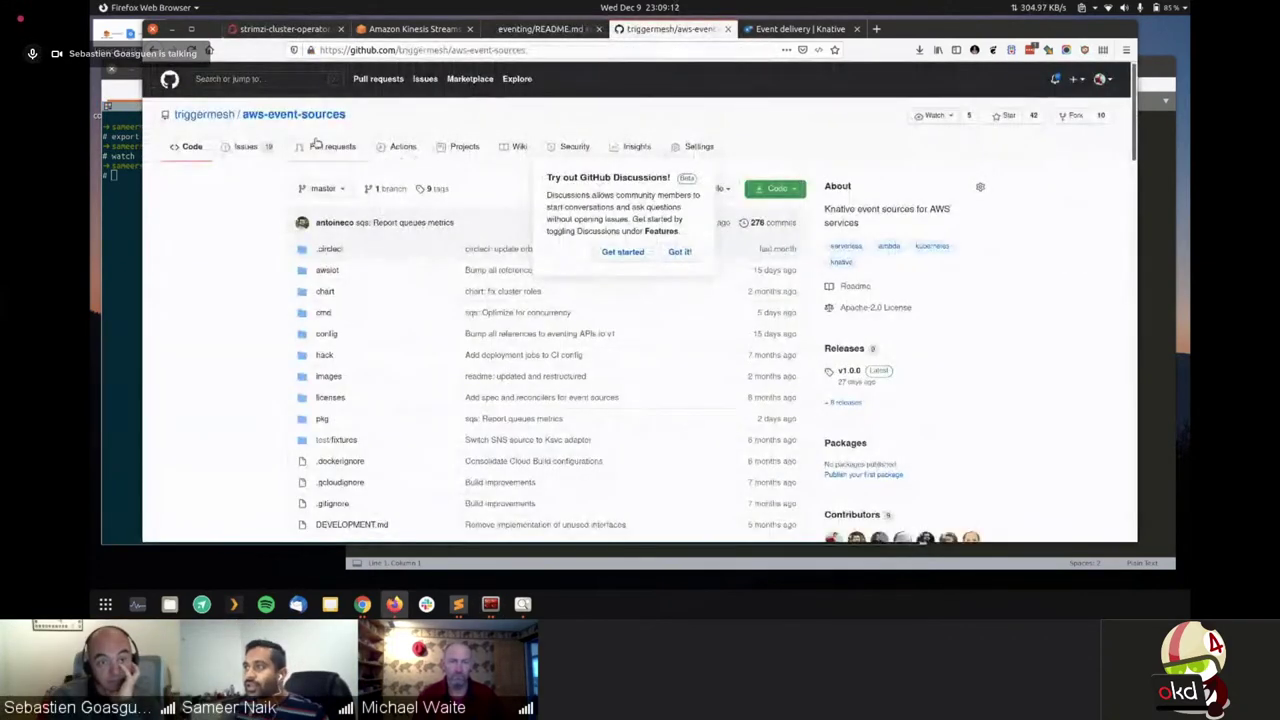
click(682, 252)
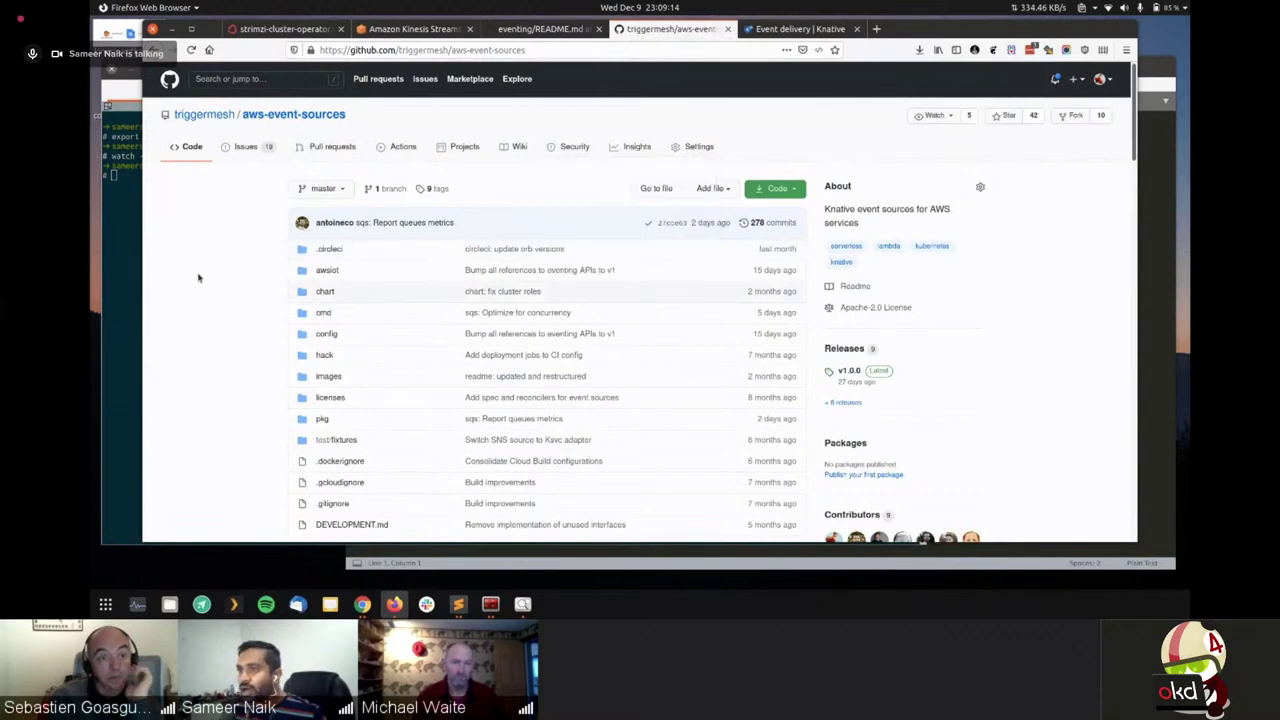
scroll(265, 183, down, 2)
scroll(265, 183, up, 2)
drag(398, 50, 578, 48)
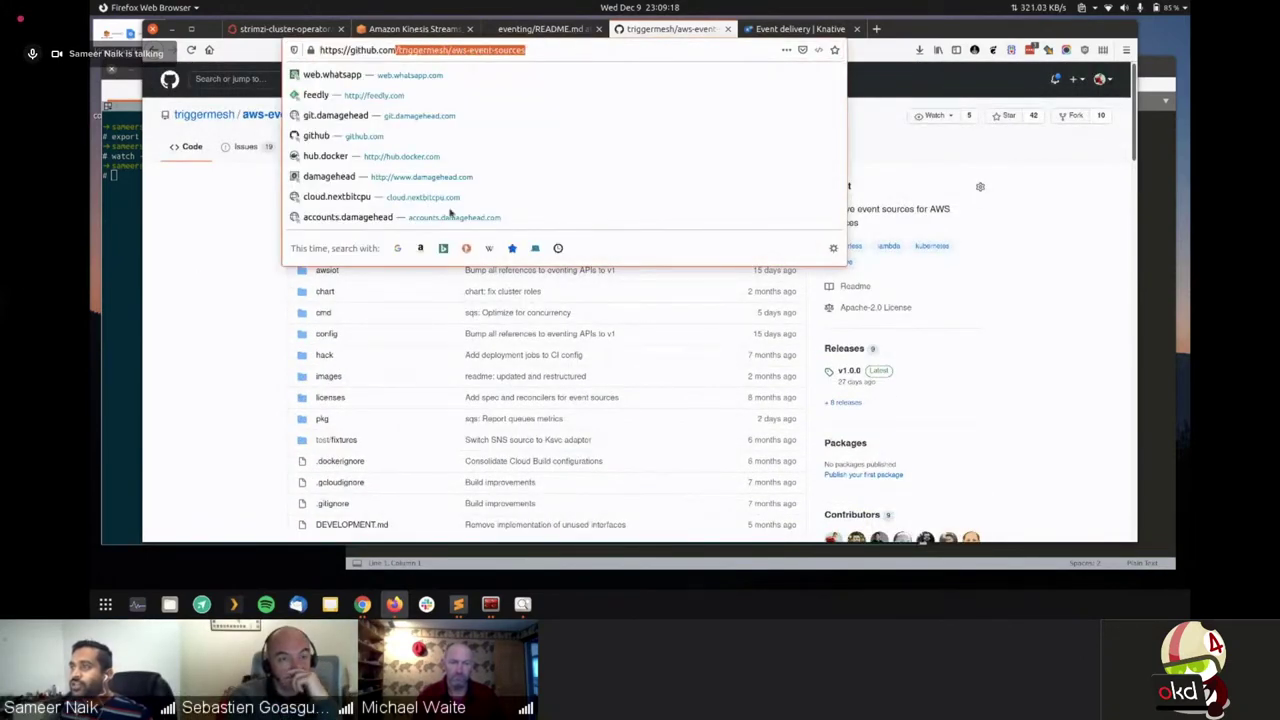
click(201, 342)
scroll(200, 380, down, 5)
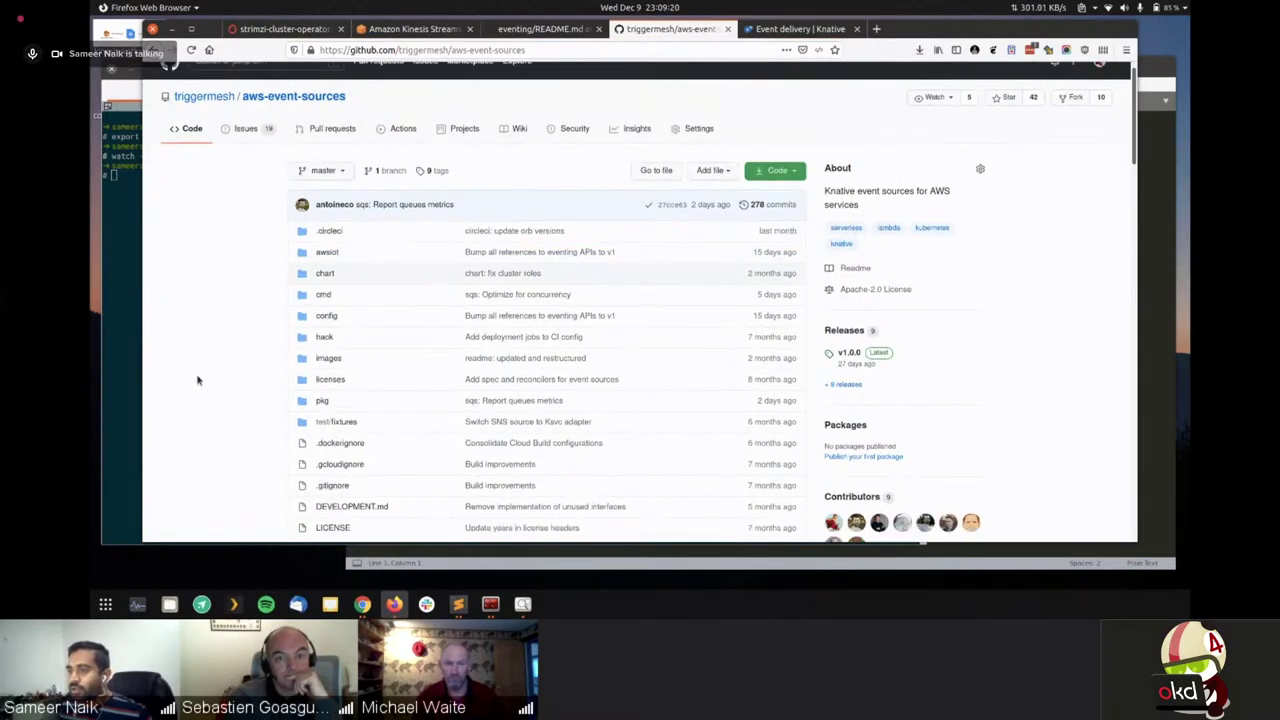
scroll(300, 390, up, 5)
scroll(370, 395, down, 10)
scroll(377, 402, up, 3)
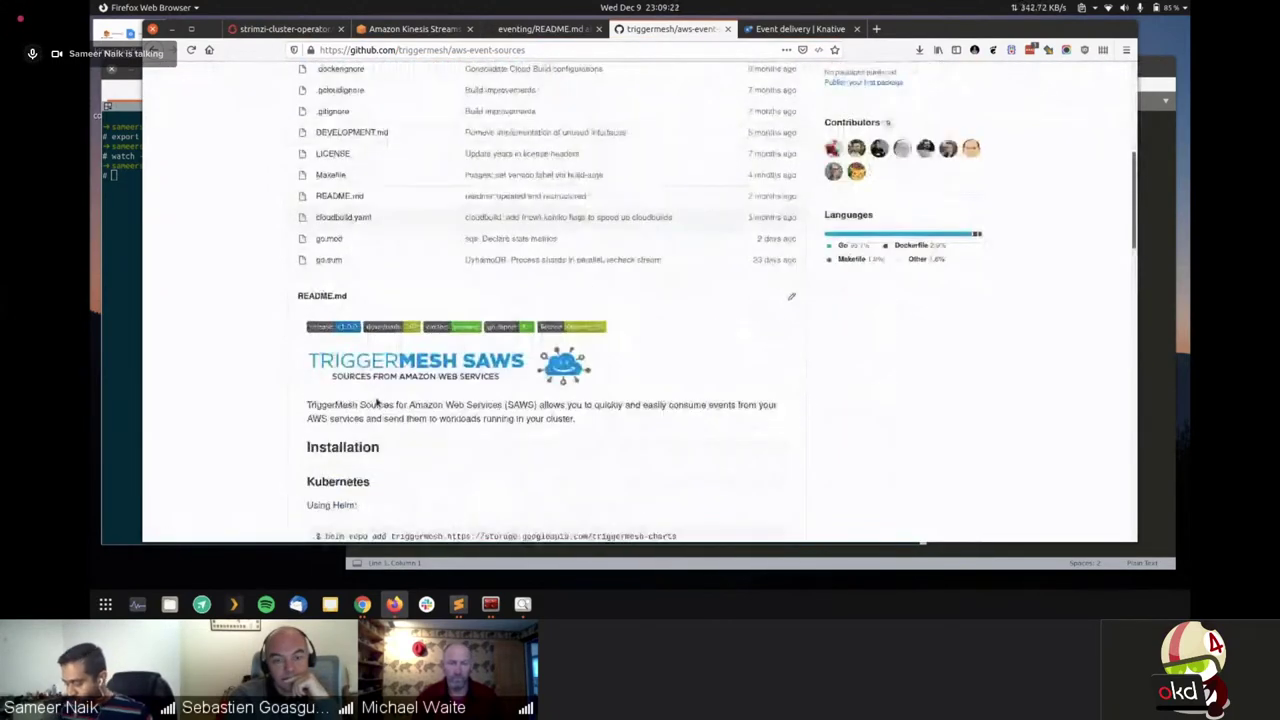
ctrl+scroll(378, 400, up, 3)
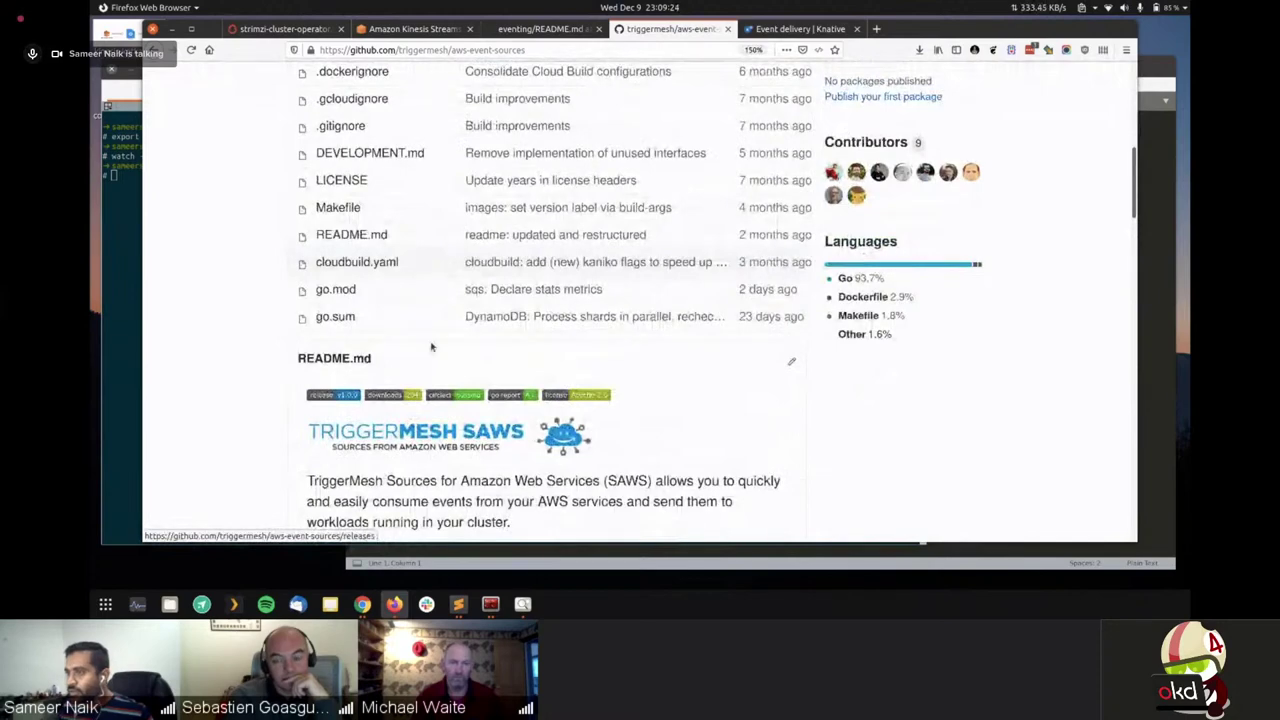
scroll(400, 390, down, 10)
scroll(437, 373, up, 10)
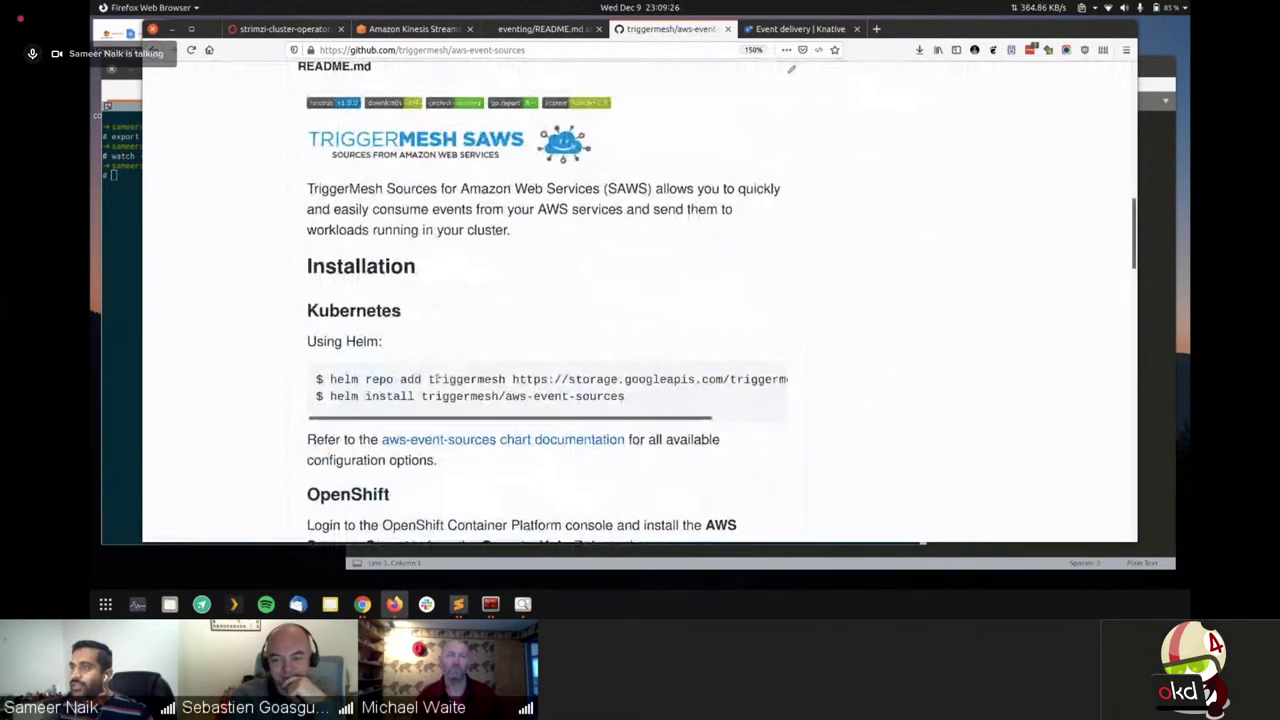
scroll(366, 220, up, 1)
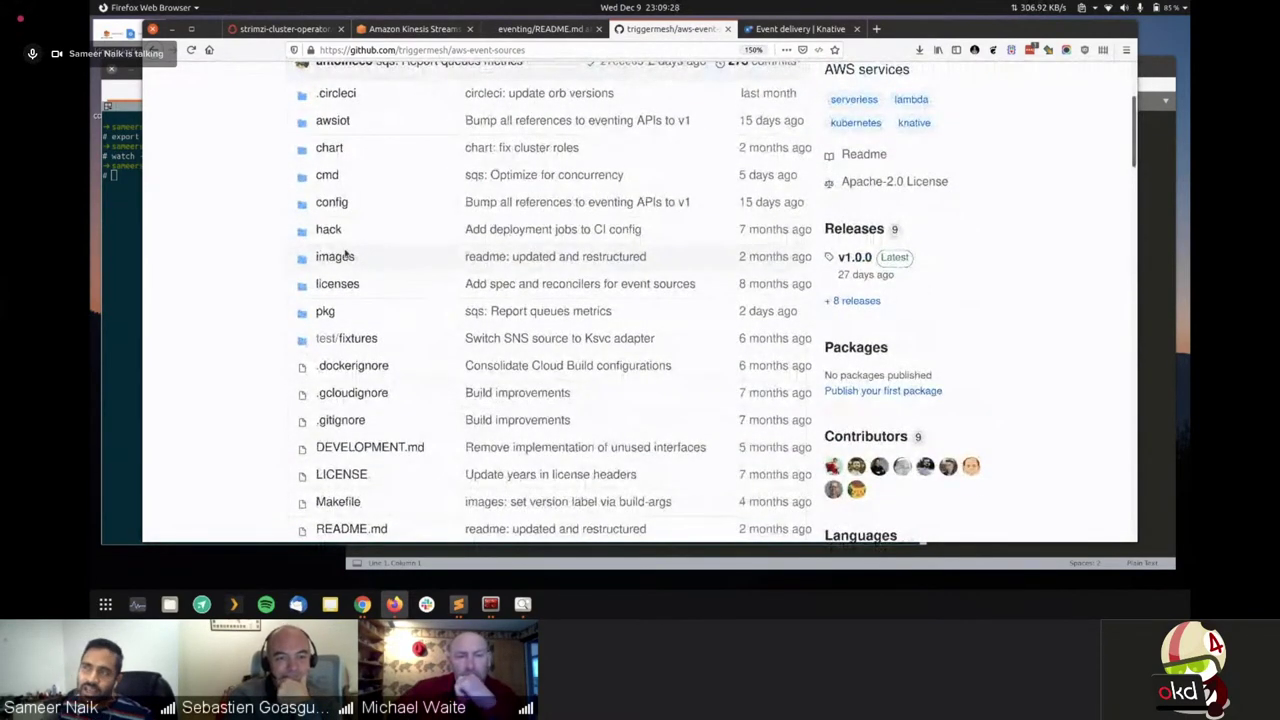
Open the repository's config/samples folder and look through the sample AWS source manifests
scroll(341, 255, up, 2)
click(330, 299)
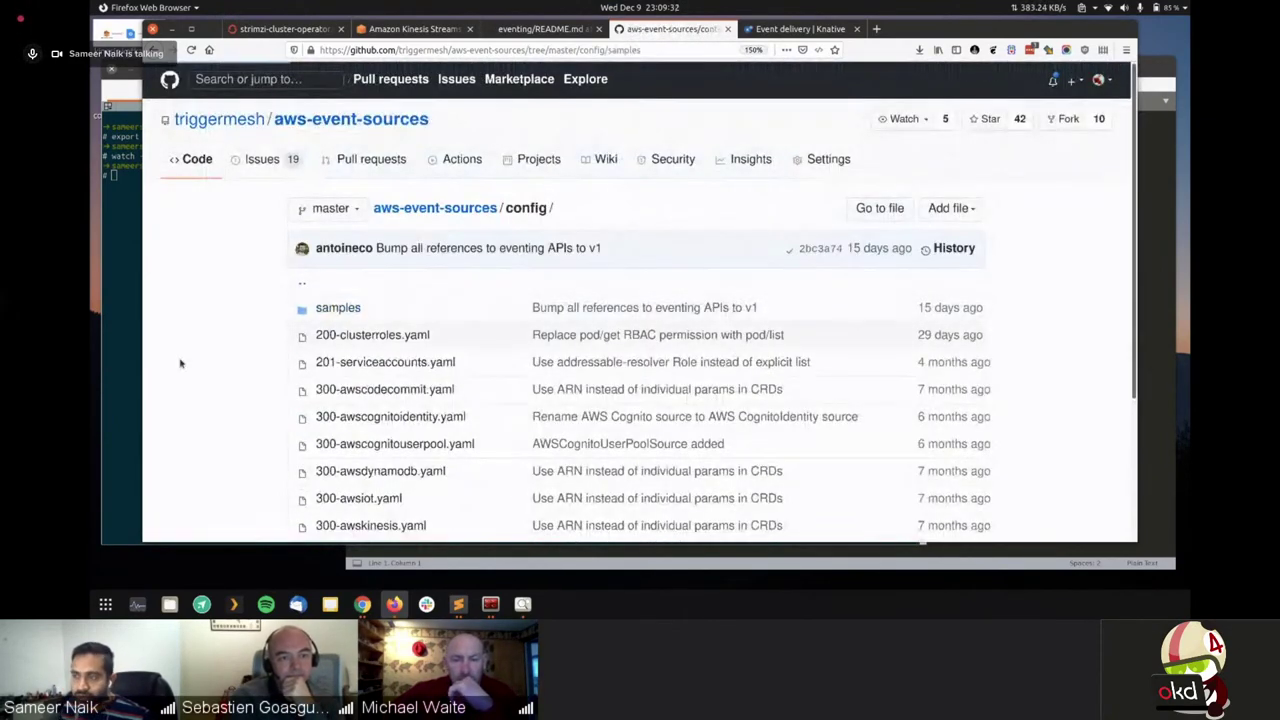
click(338, 307)
scroll(408, 323, down, 2)
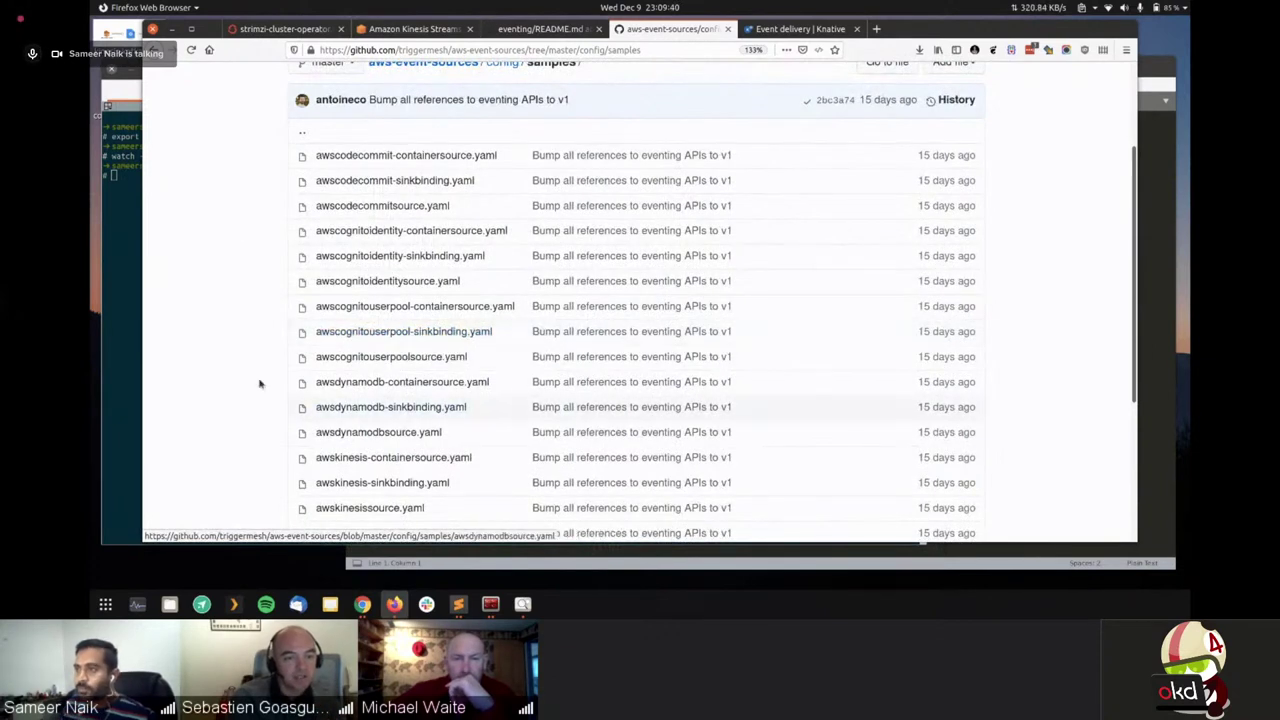
Open the awskinesissource.yaml sample in the config/samples folder and go to its AWSKinesisSource spec
scroll(300, 237, down, 1)
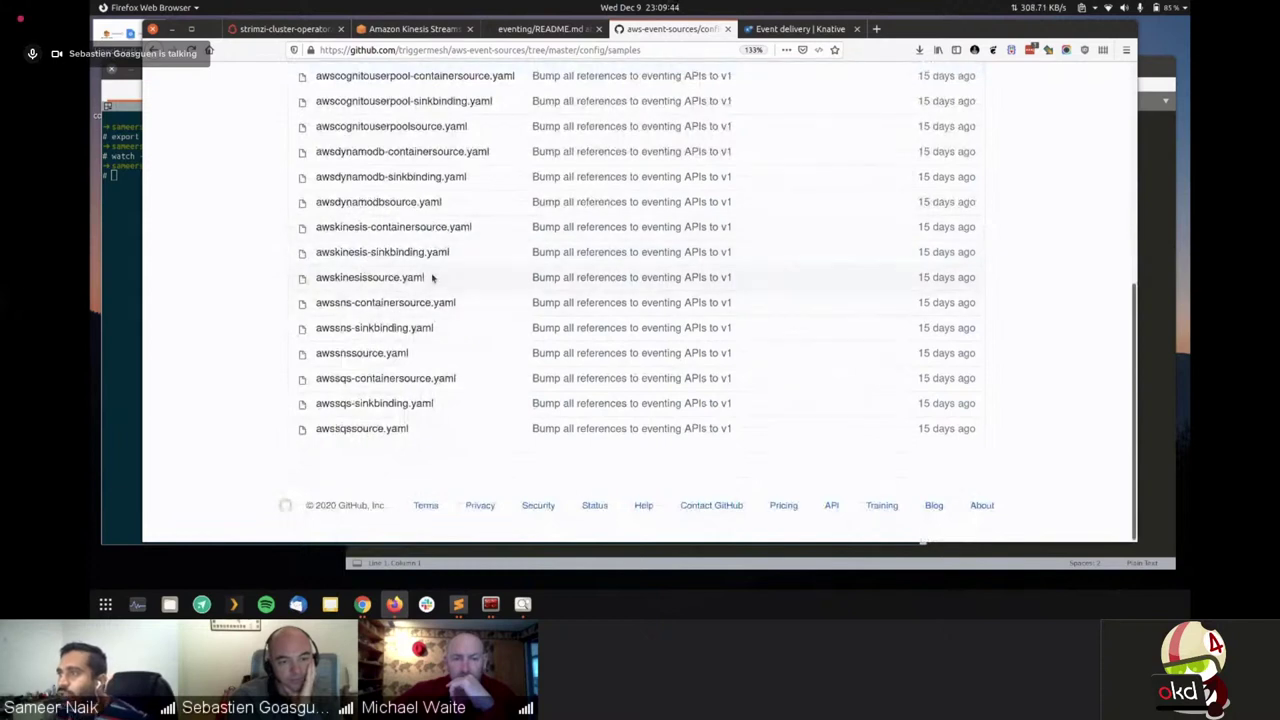
scroll(428, 274, up, 3)
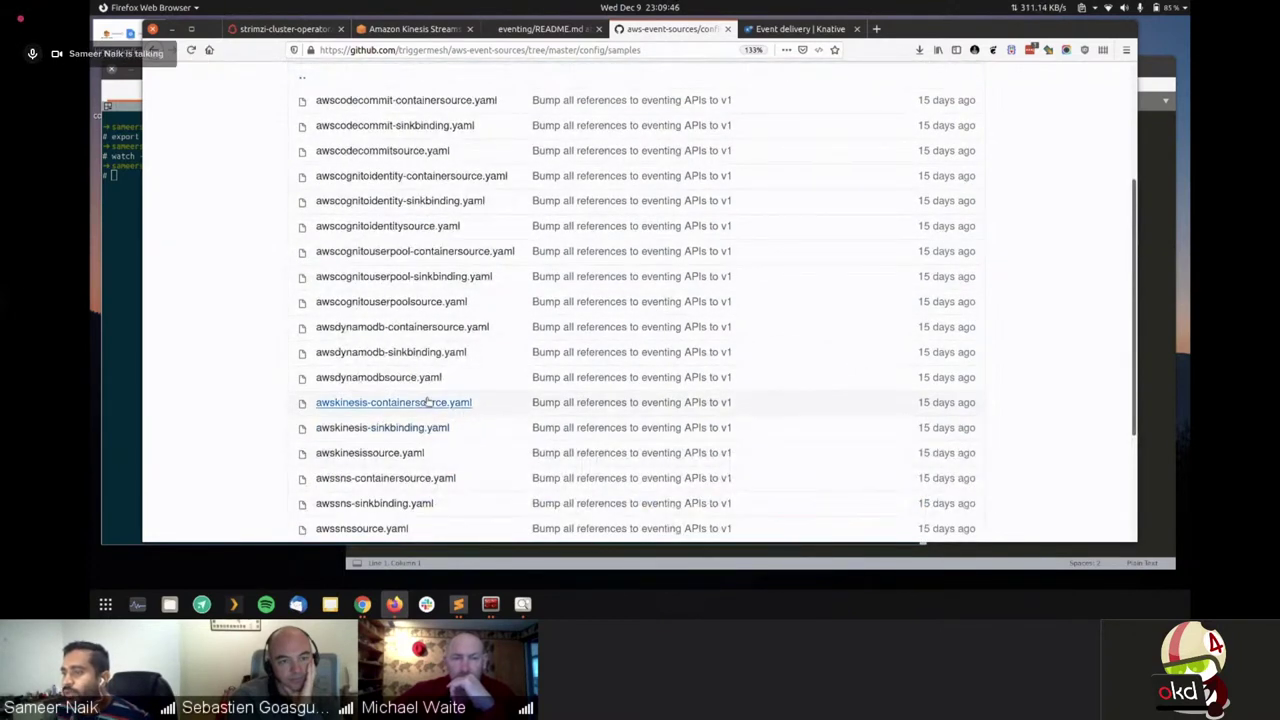
scroll(421, 438, down, 1)
scroll(420, 440, down, 1)
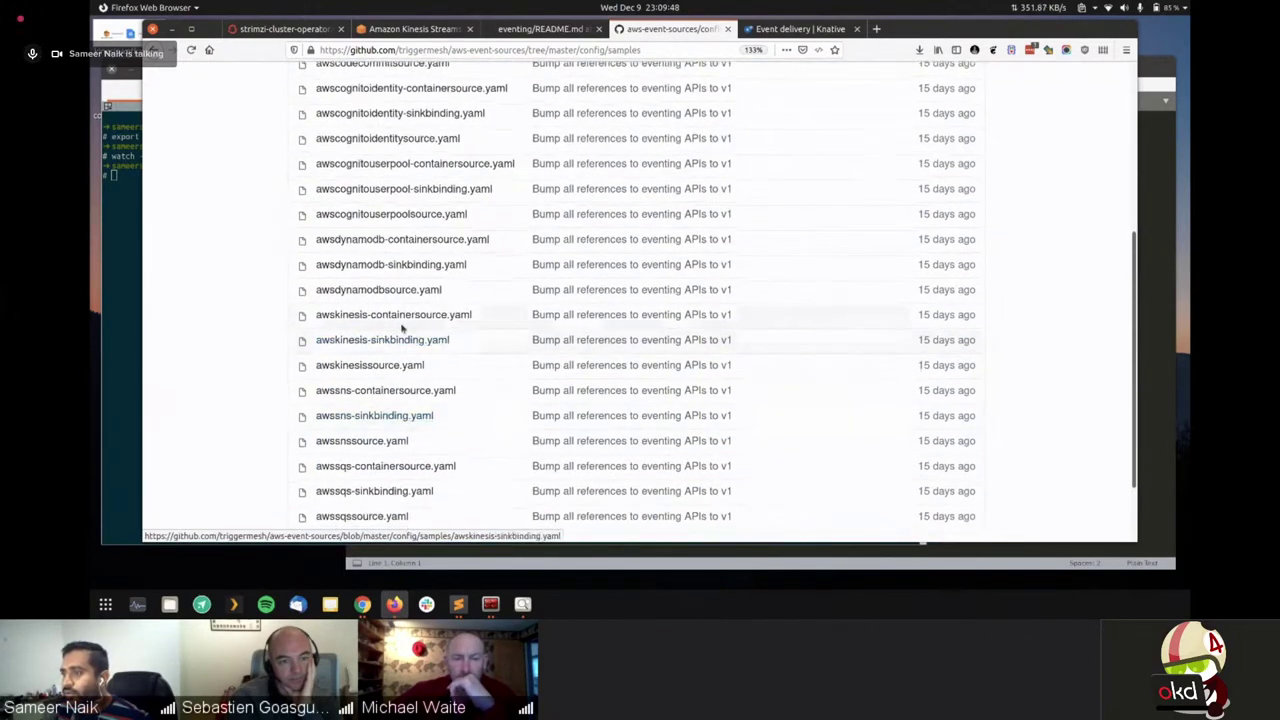
click(387, 367)
scroll(450, 334, down, 5)
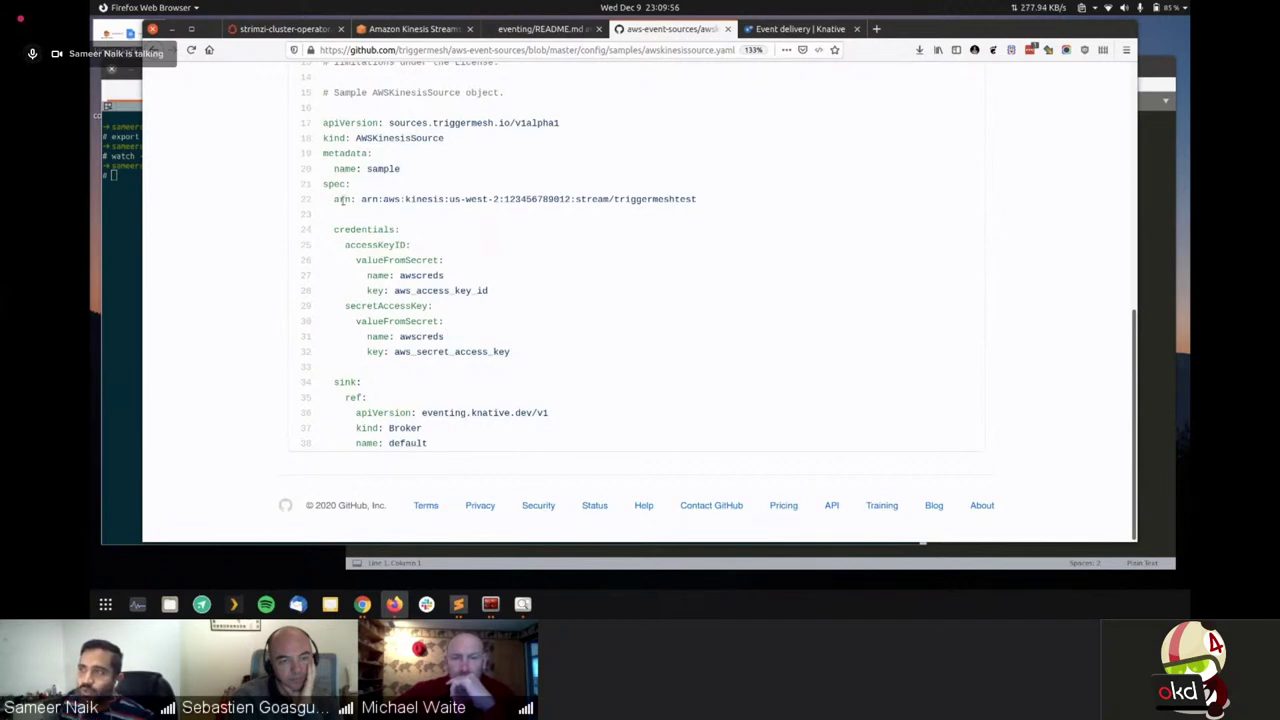
Examine the ARN, credentials and sink blocks of the sample AWSKinesisSource manifest
drag(334, 199, 715, 207)
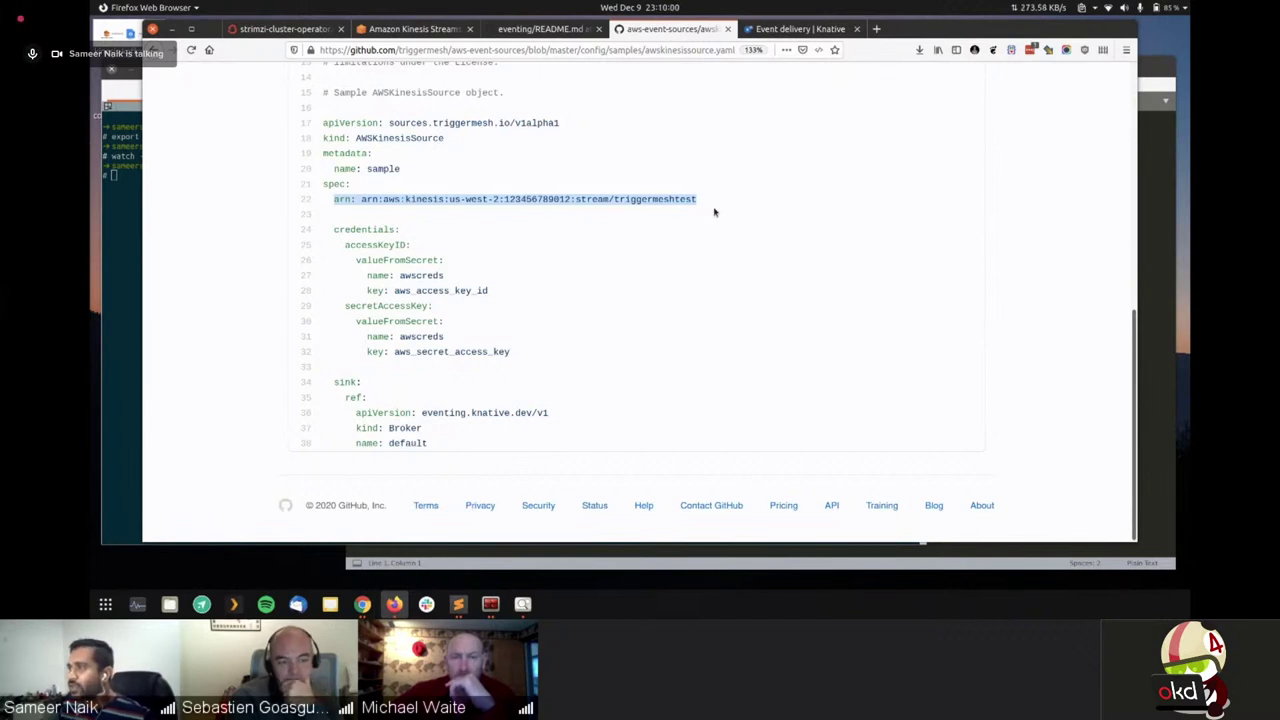
click(334, 230)
drag(334, 230, 516, 362)
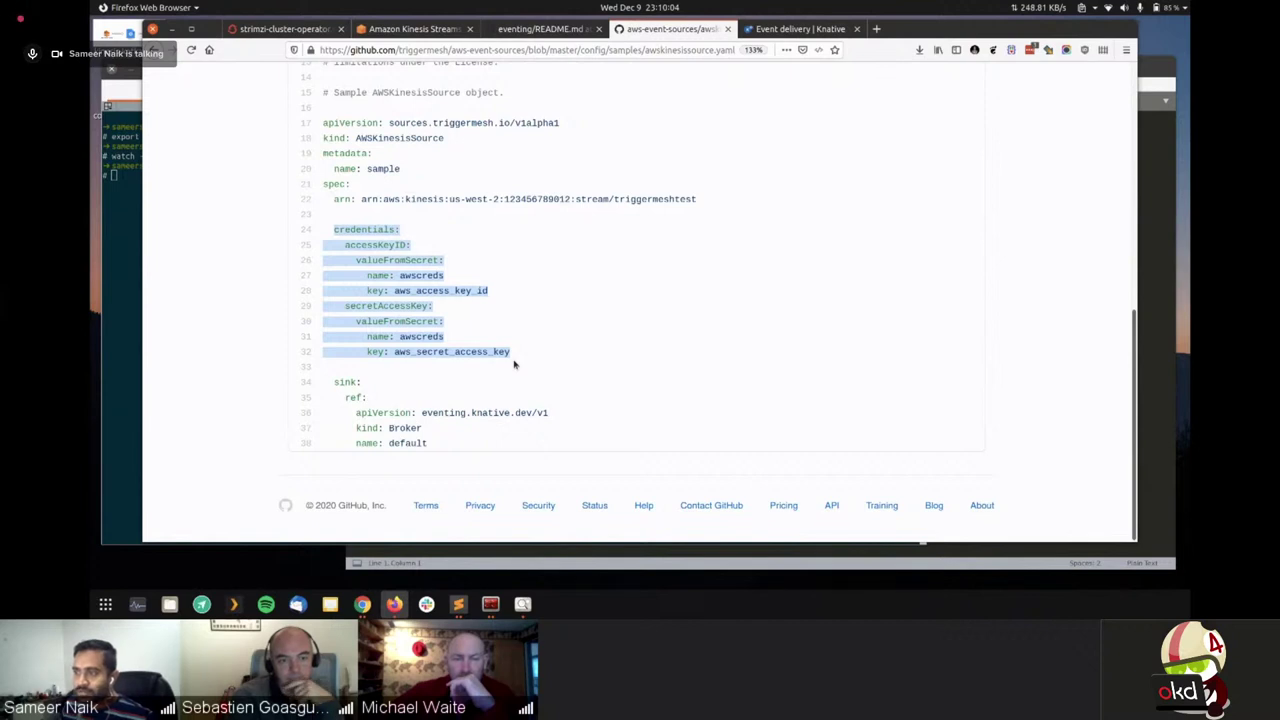
click(409, 443)
drag(428, 443, 324, 384)
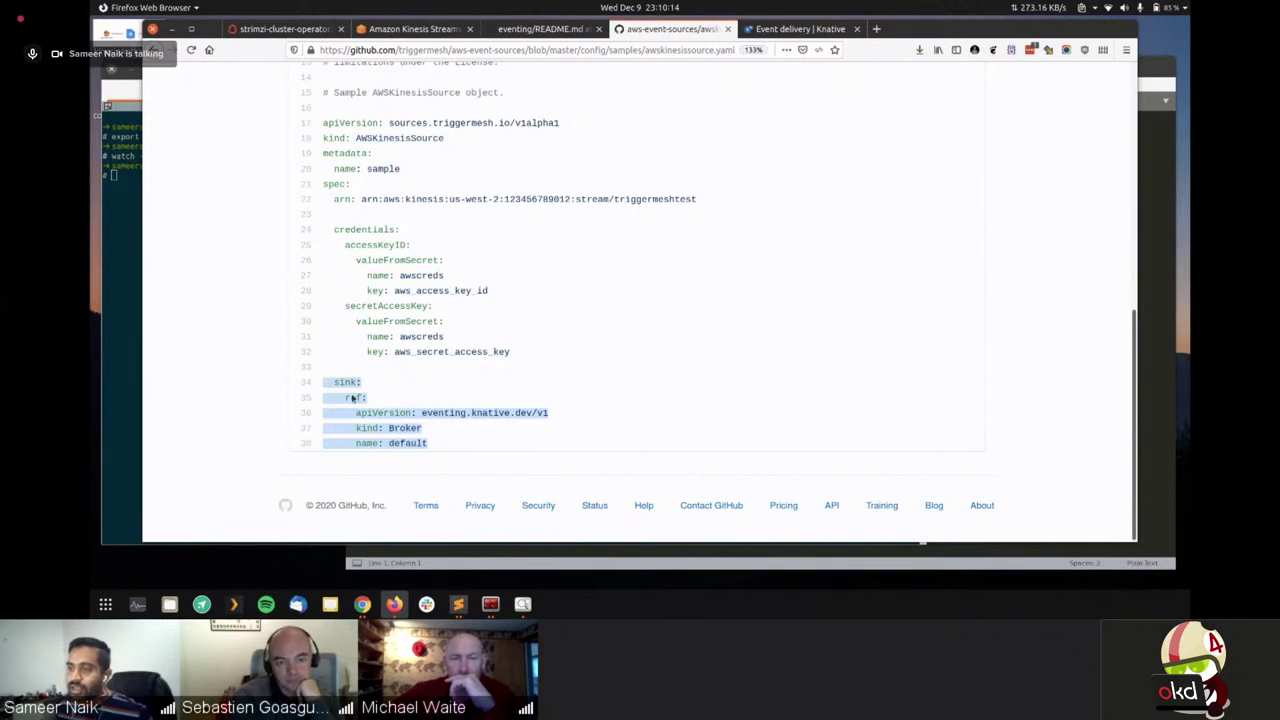
drag(430, 443, 323, 382)
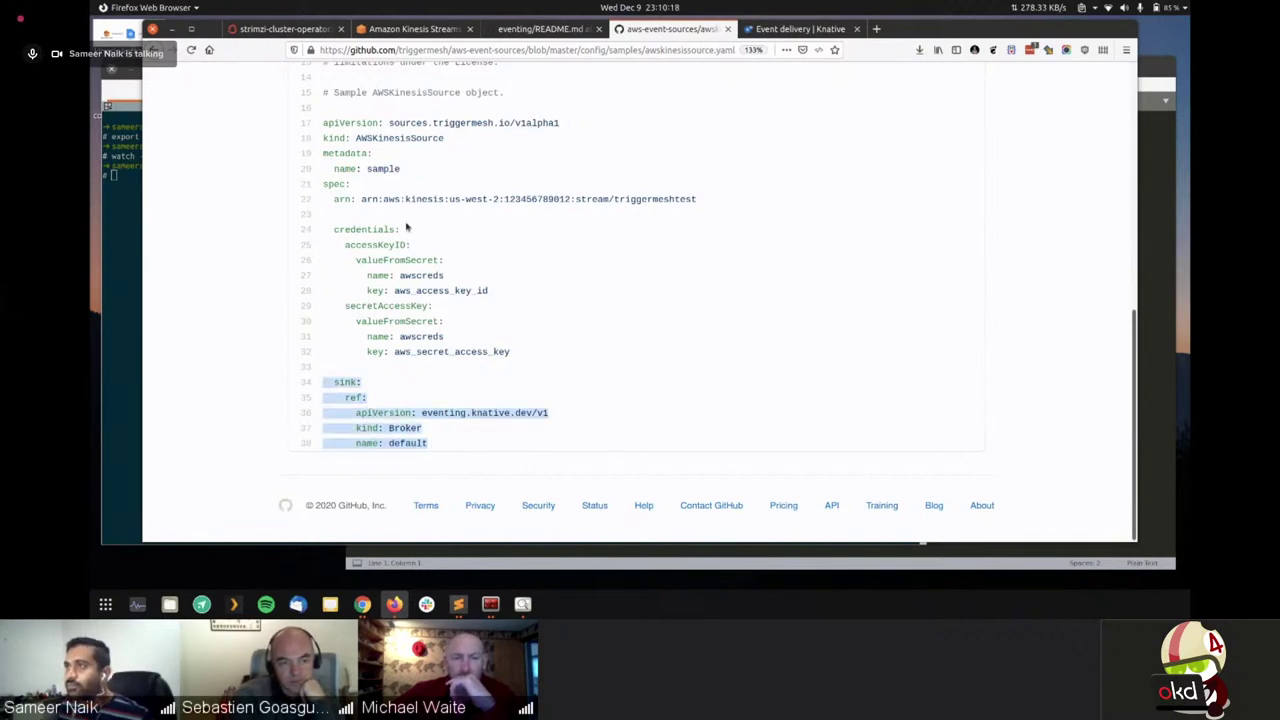
click(434, 447)
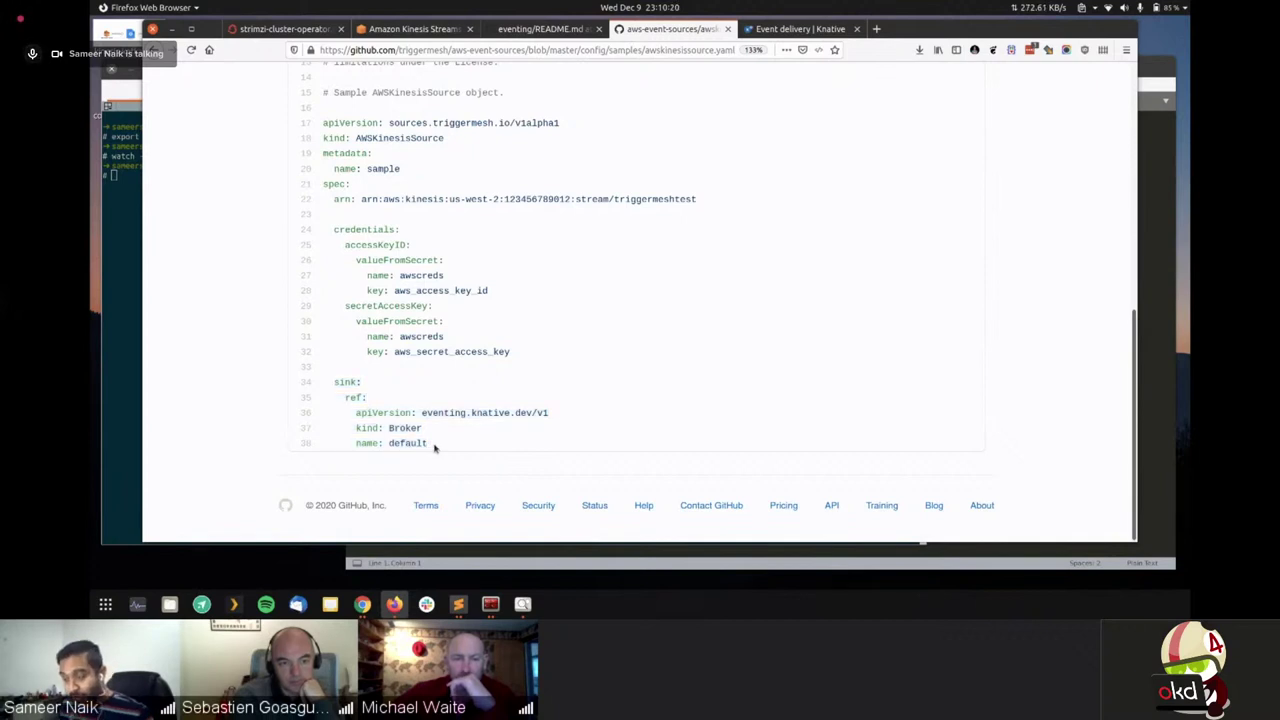
drag(434, 447, 328, 381)
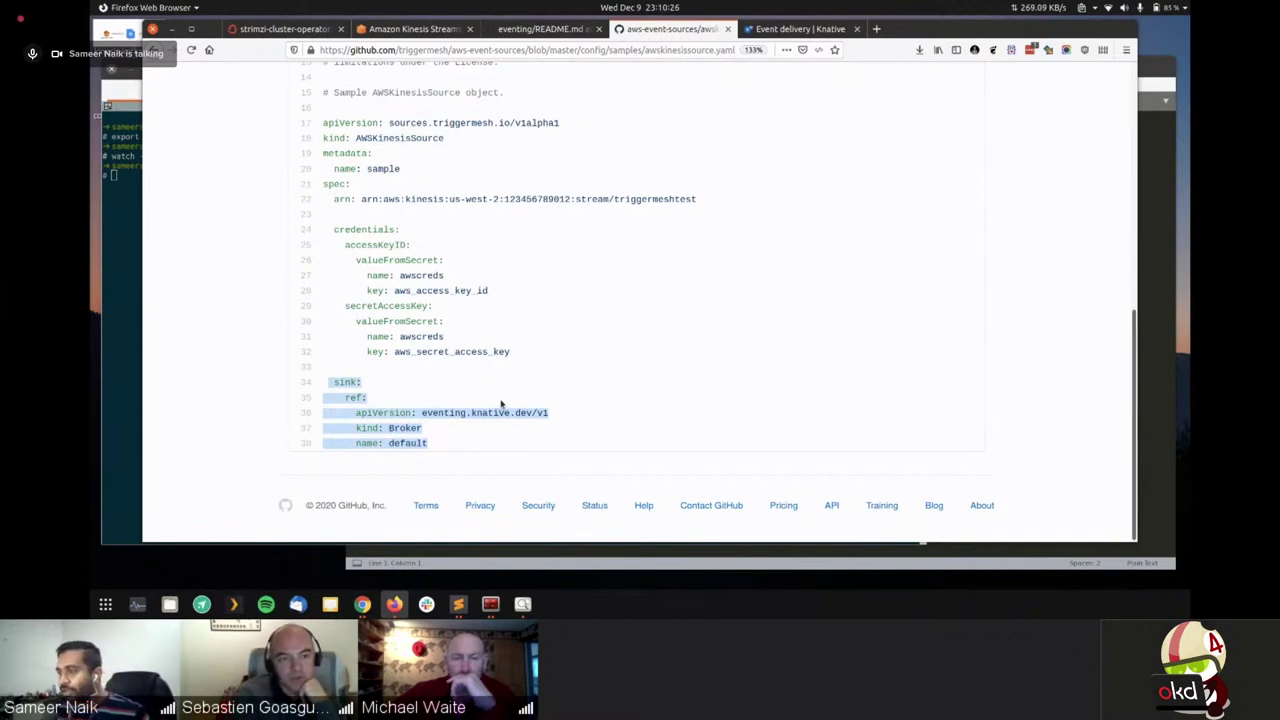
click(608, 344)
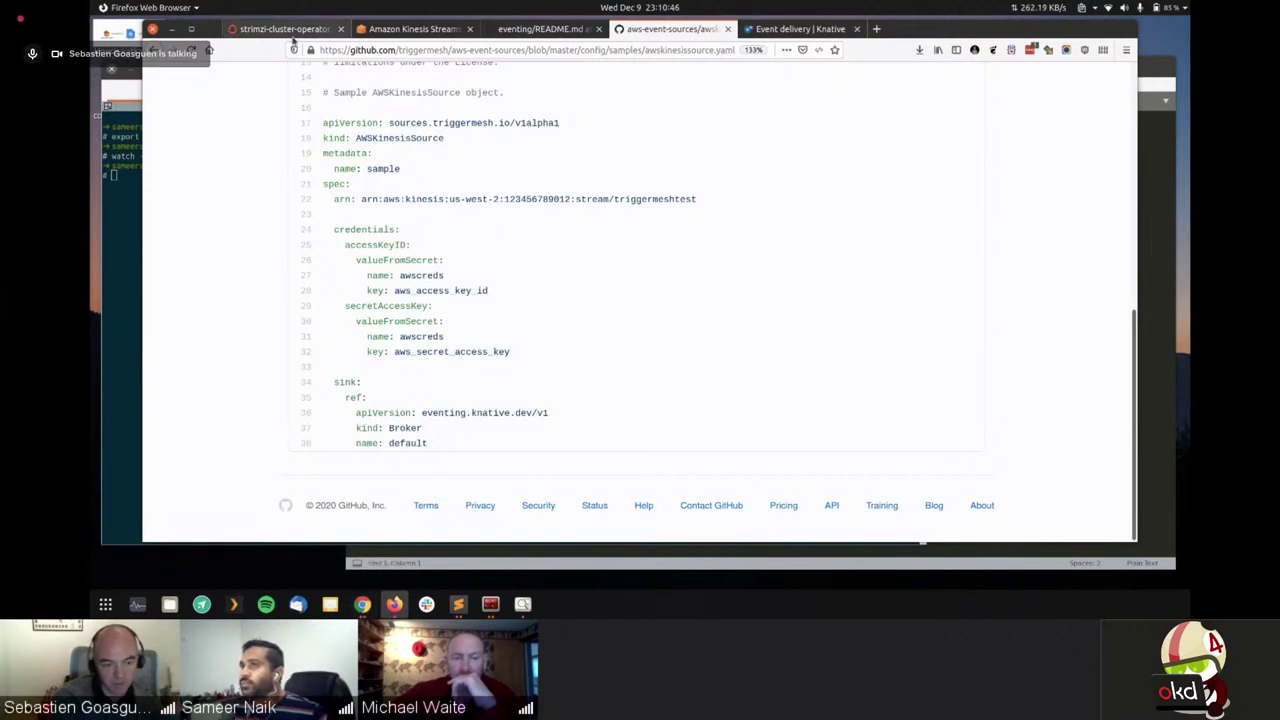
Try waiting in the terminal for kafka/my-cluster in the kafka namespace with oc wait, condition Ready and a 300s timeout
click(129, 237)
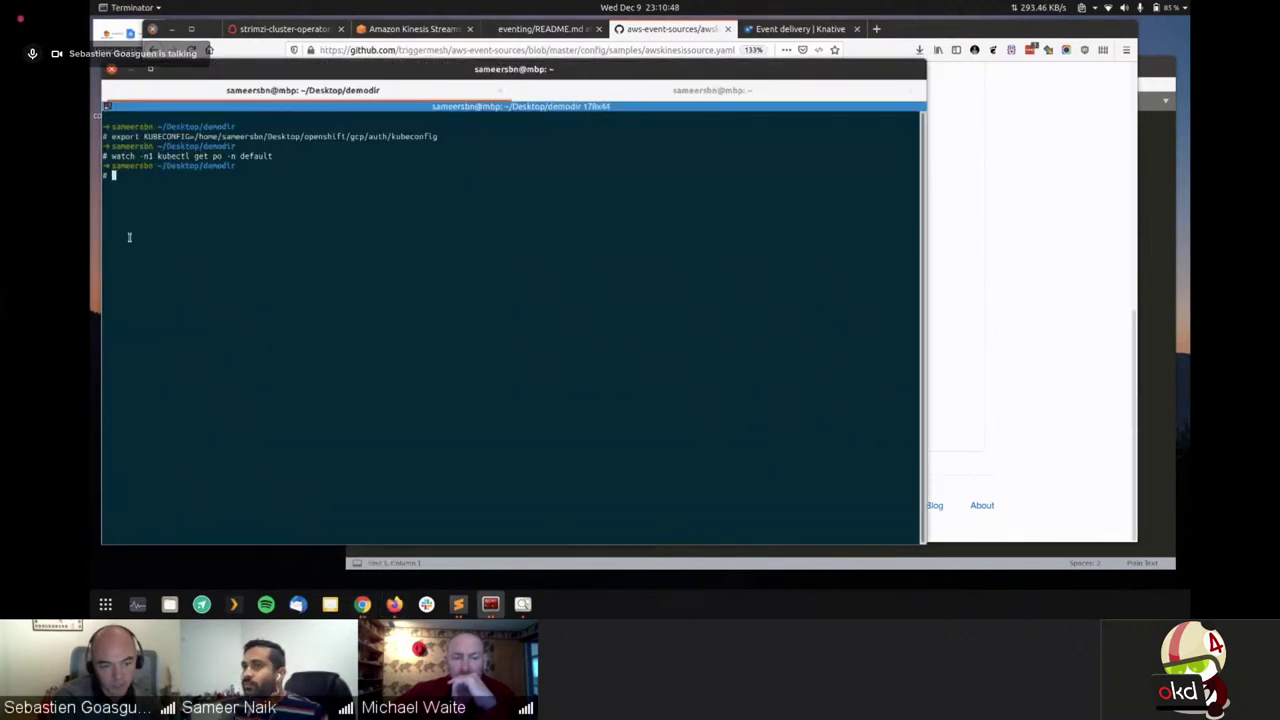
key(ctrl+r)
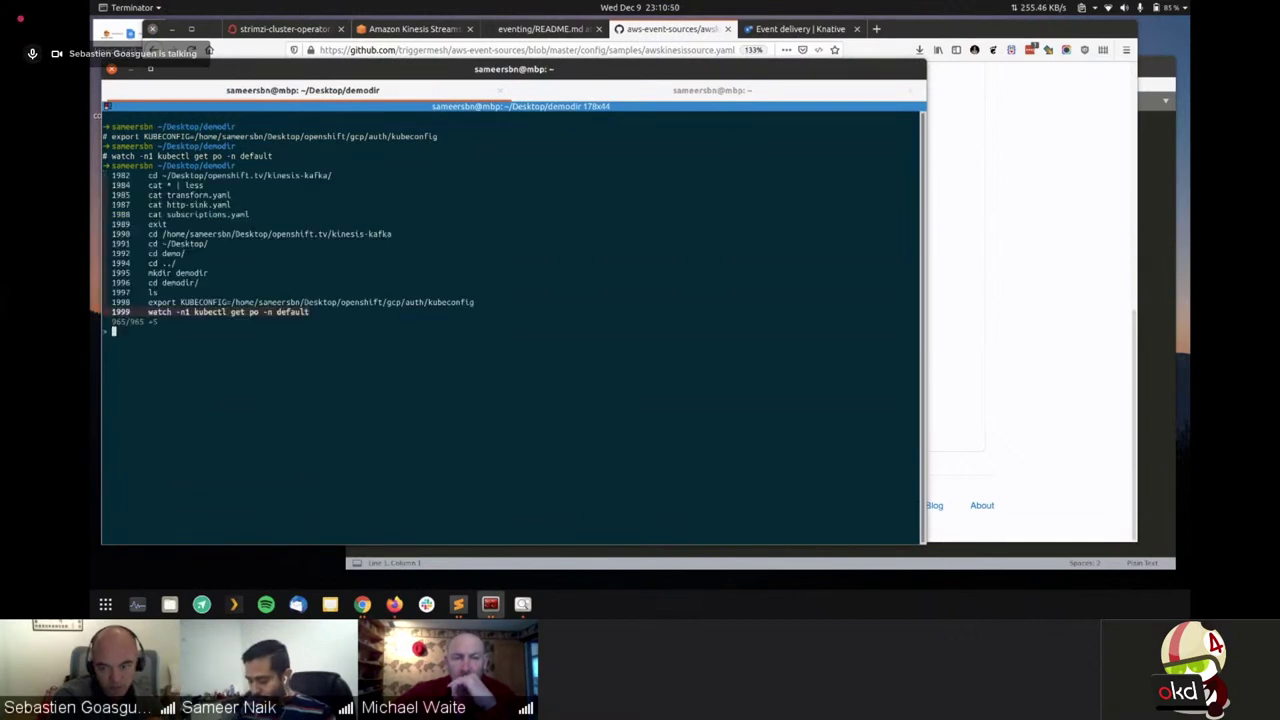
text(wait)
key(Return)
key(Return)
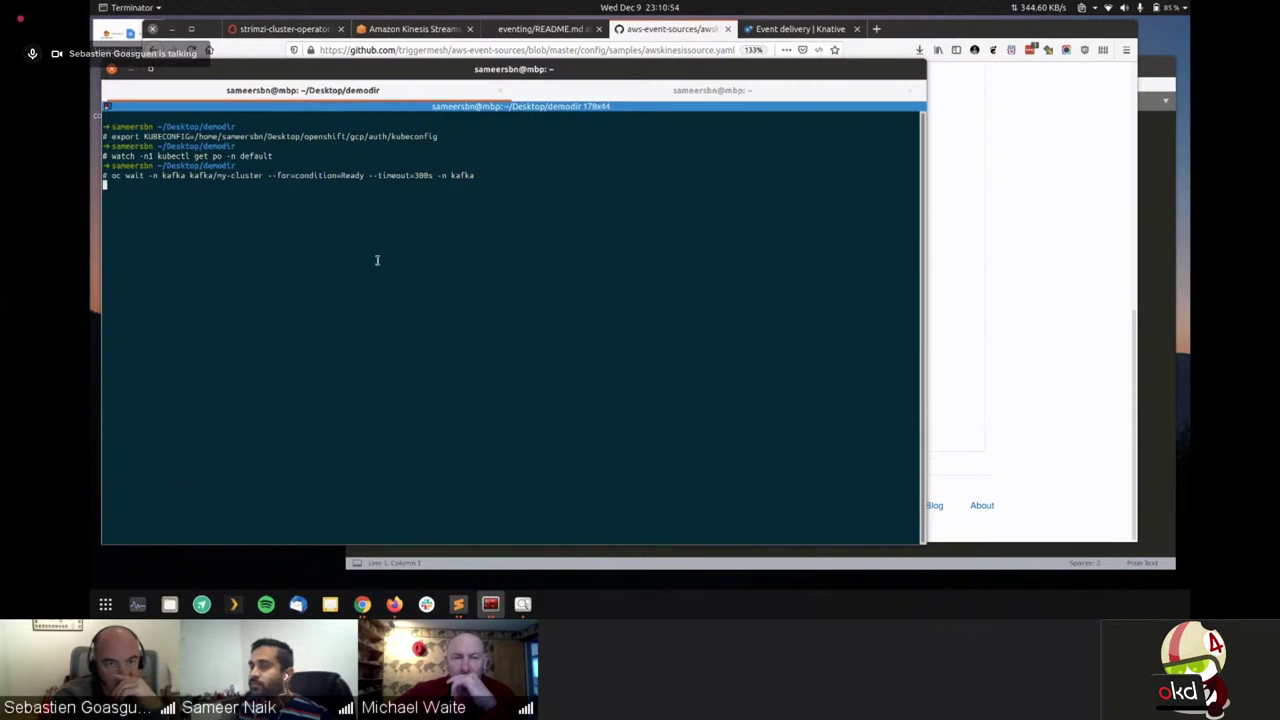
key(ctrl+c)
click(1006, 335)
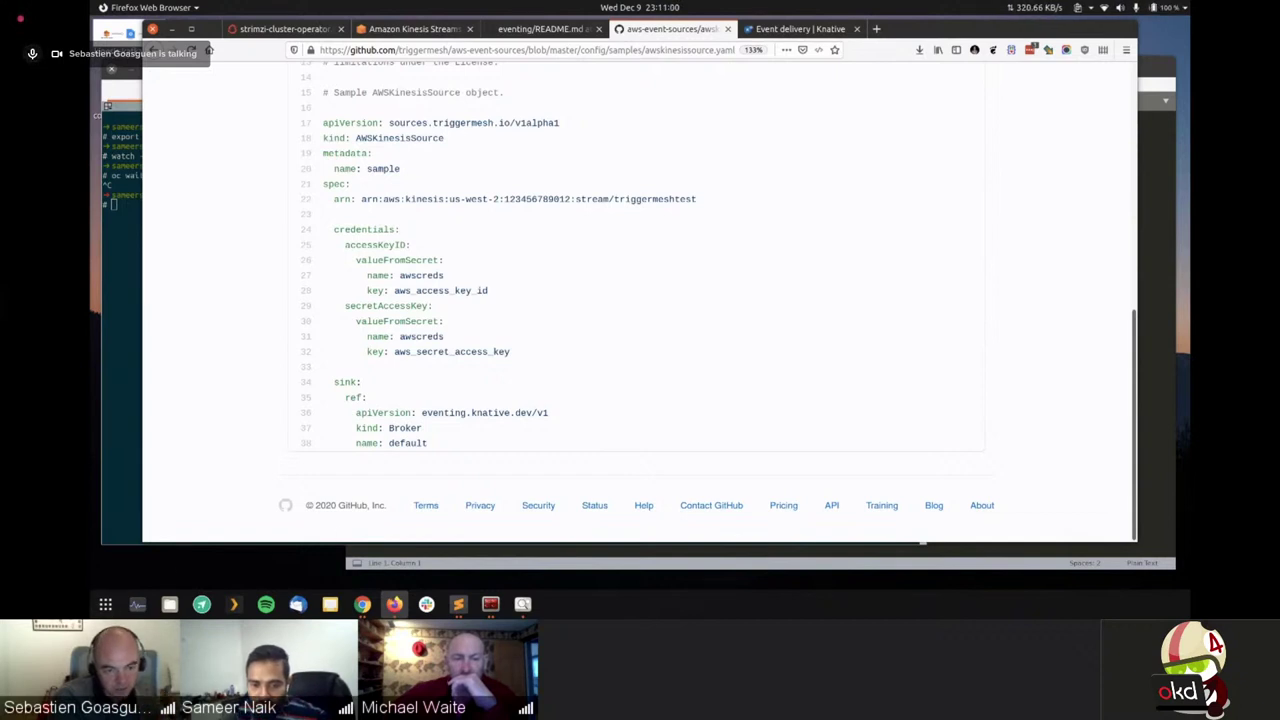
Return to the OpenShift console and check the status of my-cluster in the Strimzi operator's Kafka list
key(alt+Tab)
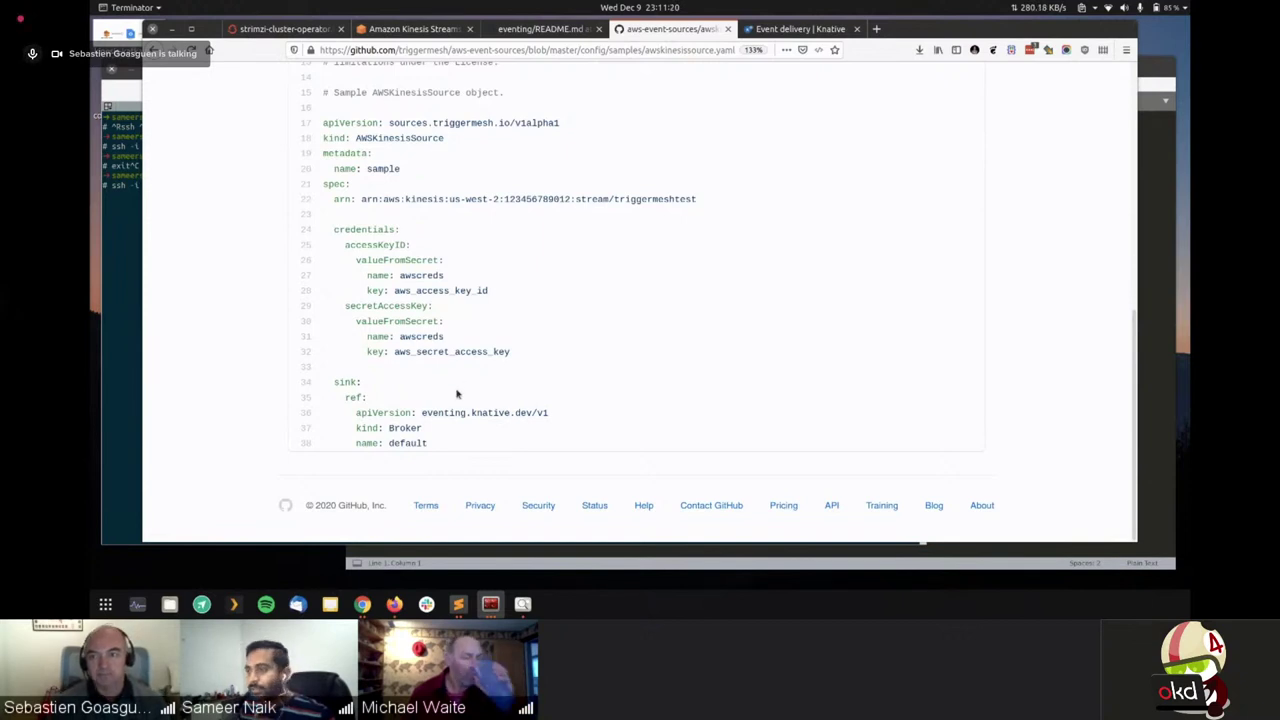
click(236, 27)
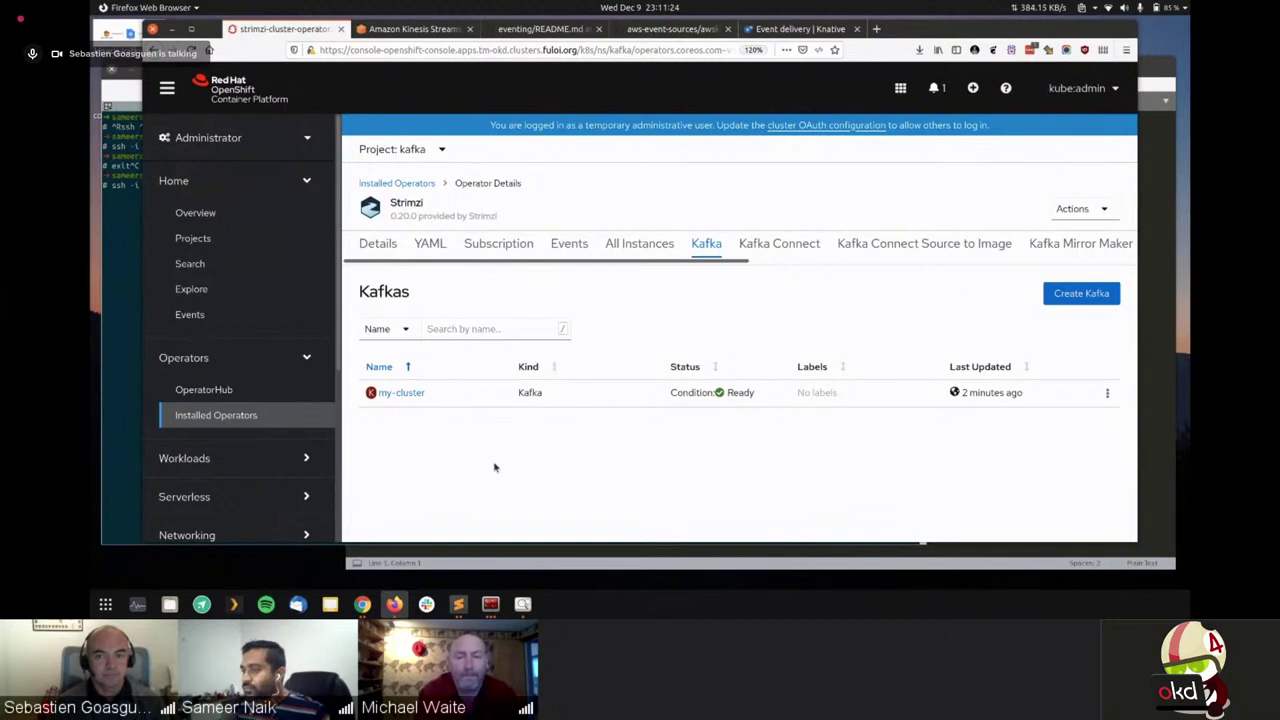
key(alt+Tab)
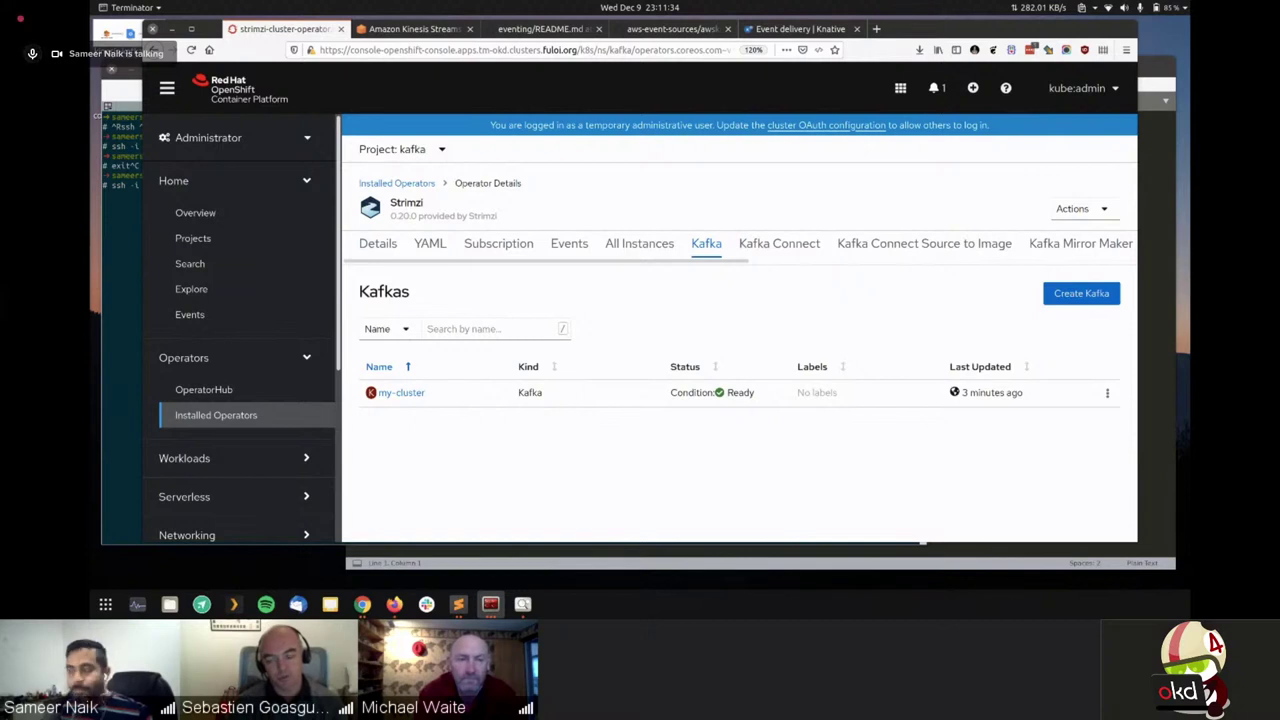
click(578, 502)
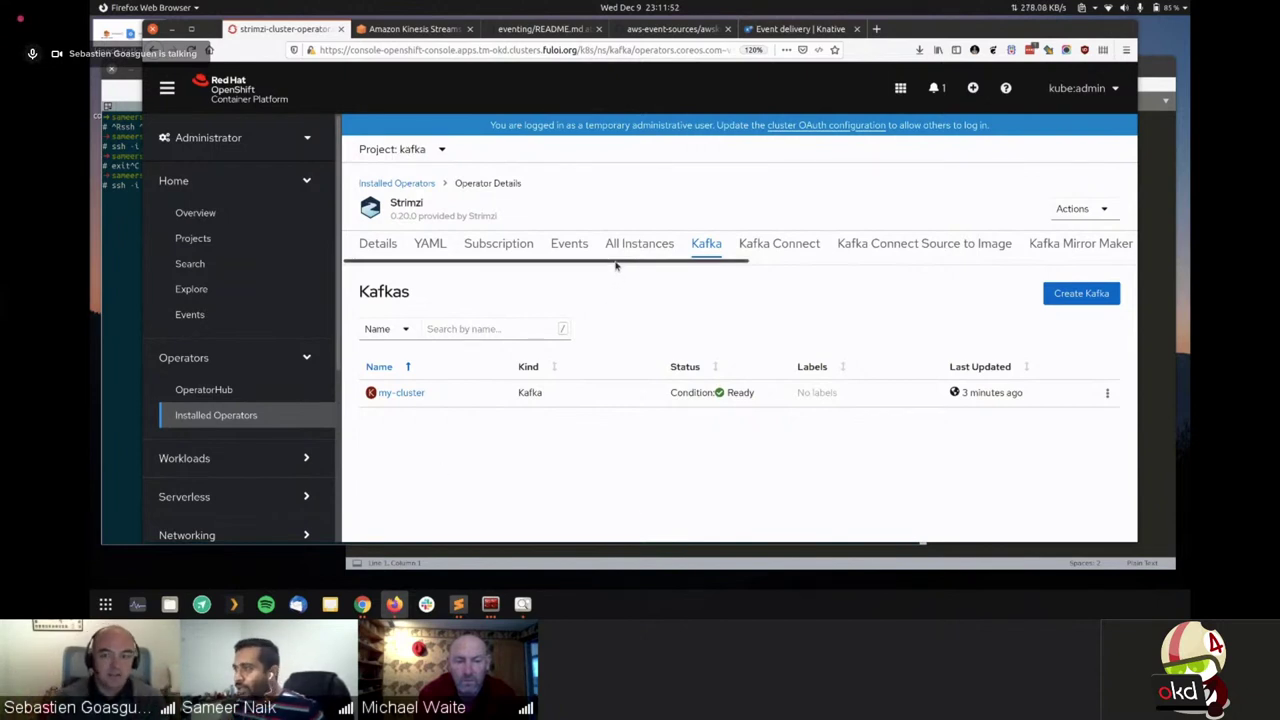
drag(618, 264, 631, 269)
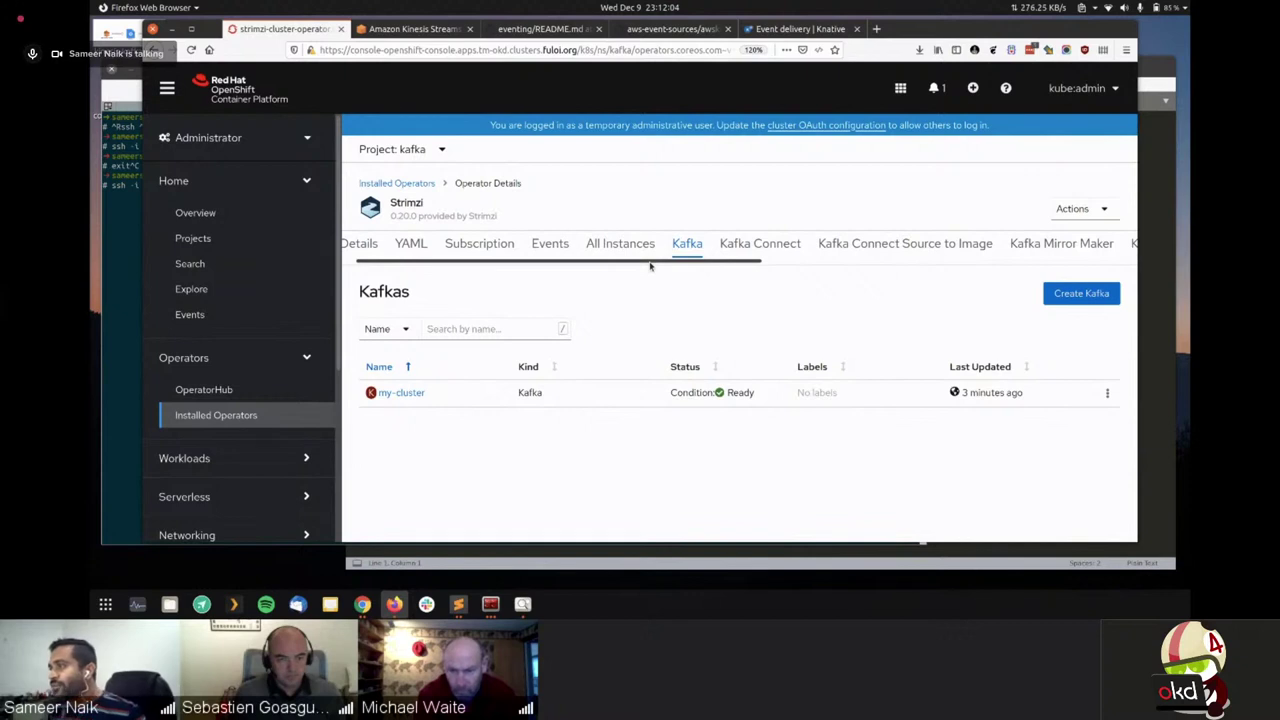
drag(650, 265, 870, 273)
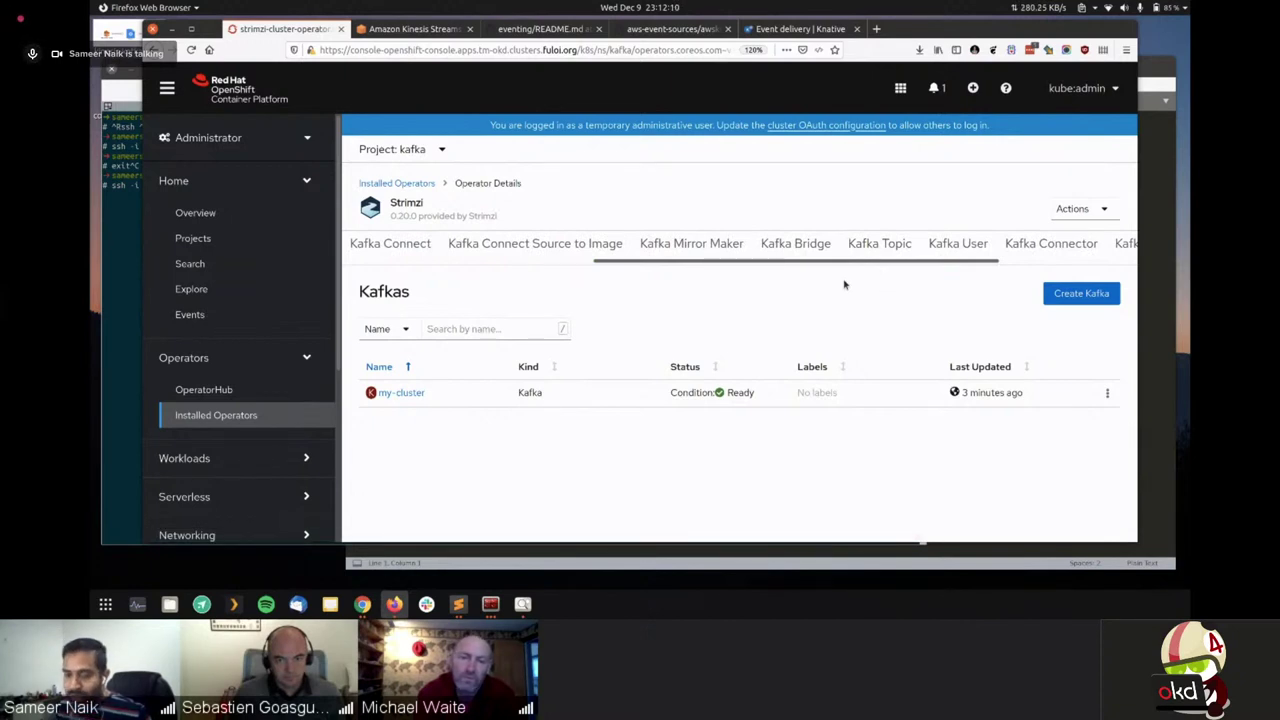
click(798, 245)
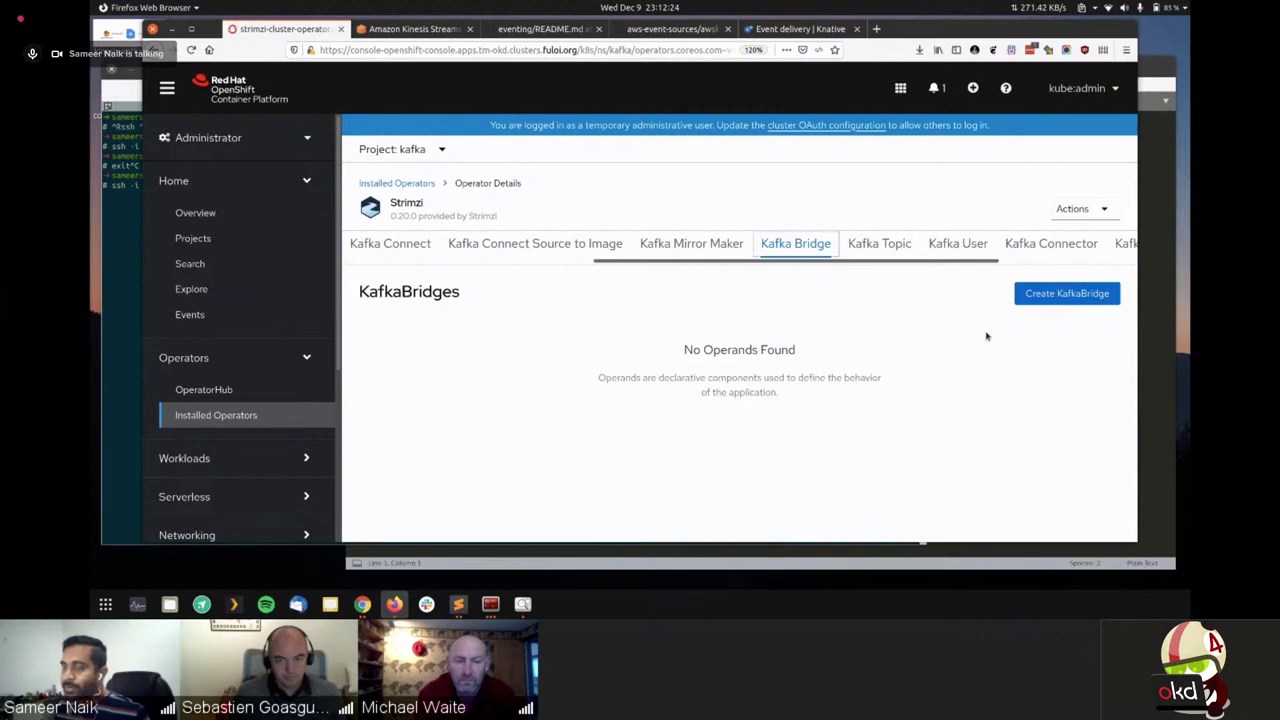
click(1024, 294)
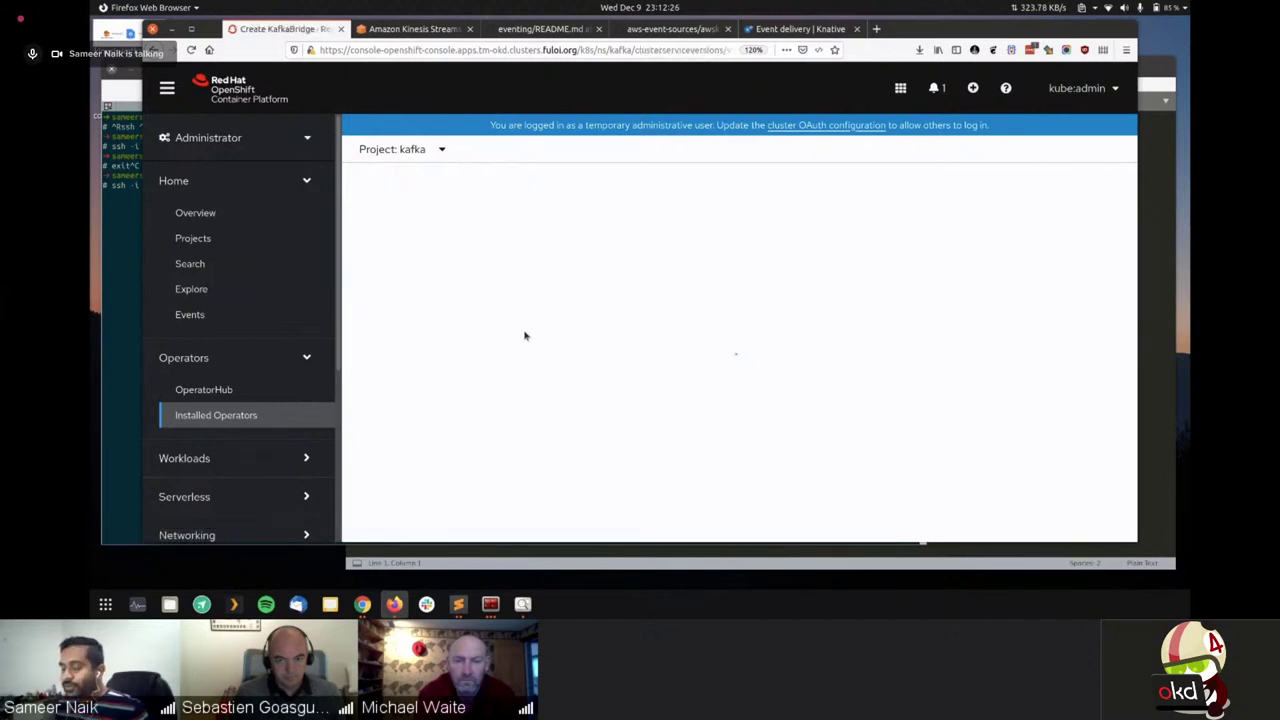
scroll(463, 380, down, 3)
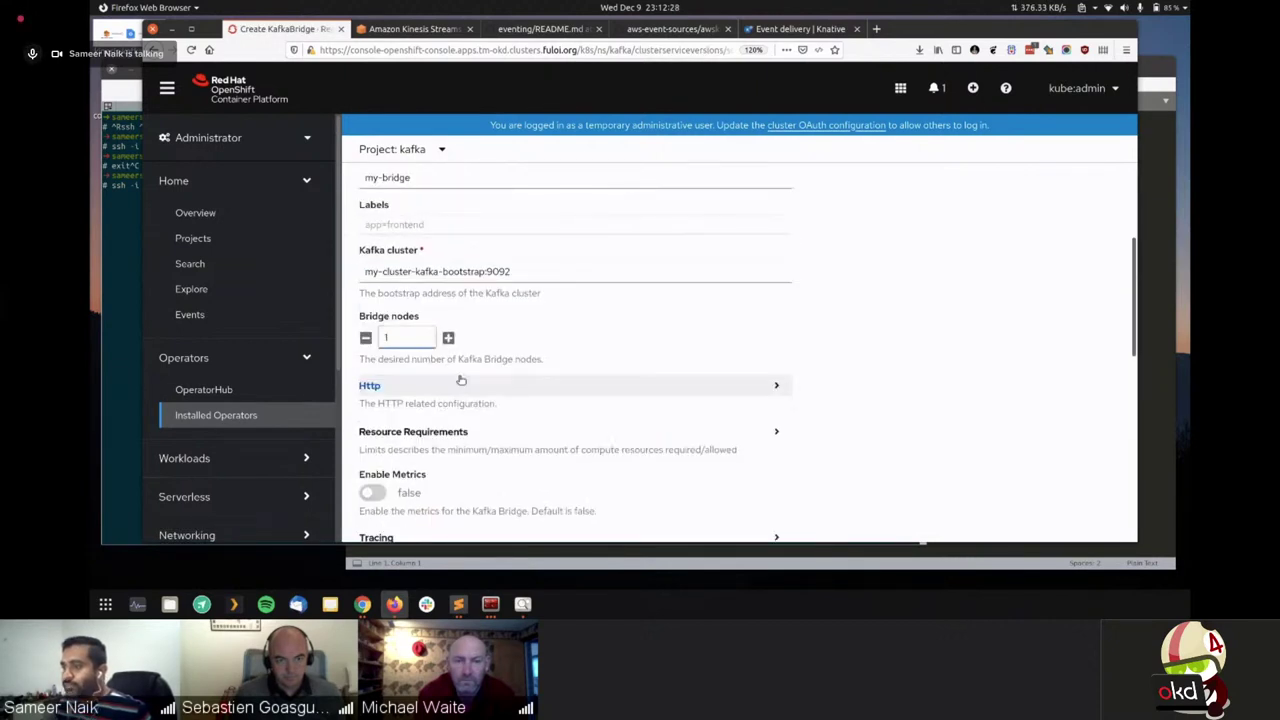
scroll(418, 354, down, 5)
key(Down)
key(Down)
scroll(469, 337, up, 2)
scroll(485, 306, down, 10)
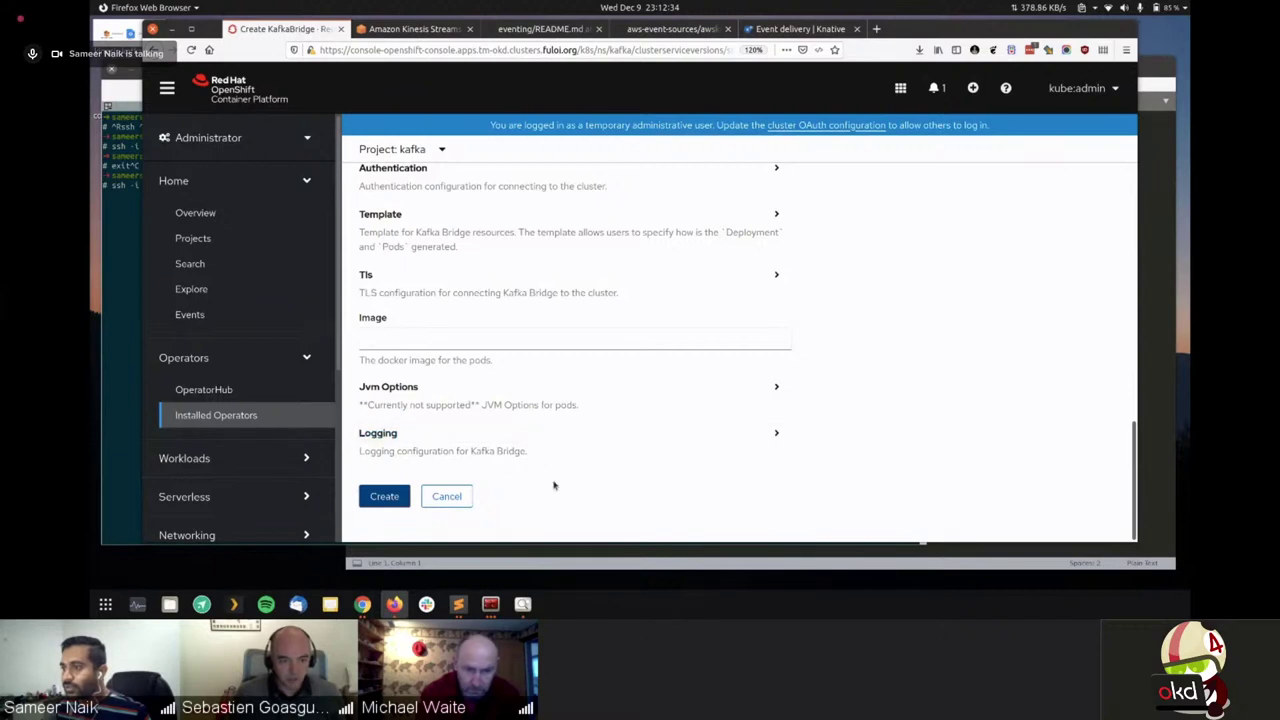
scroll(554, 484, up, 10)
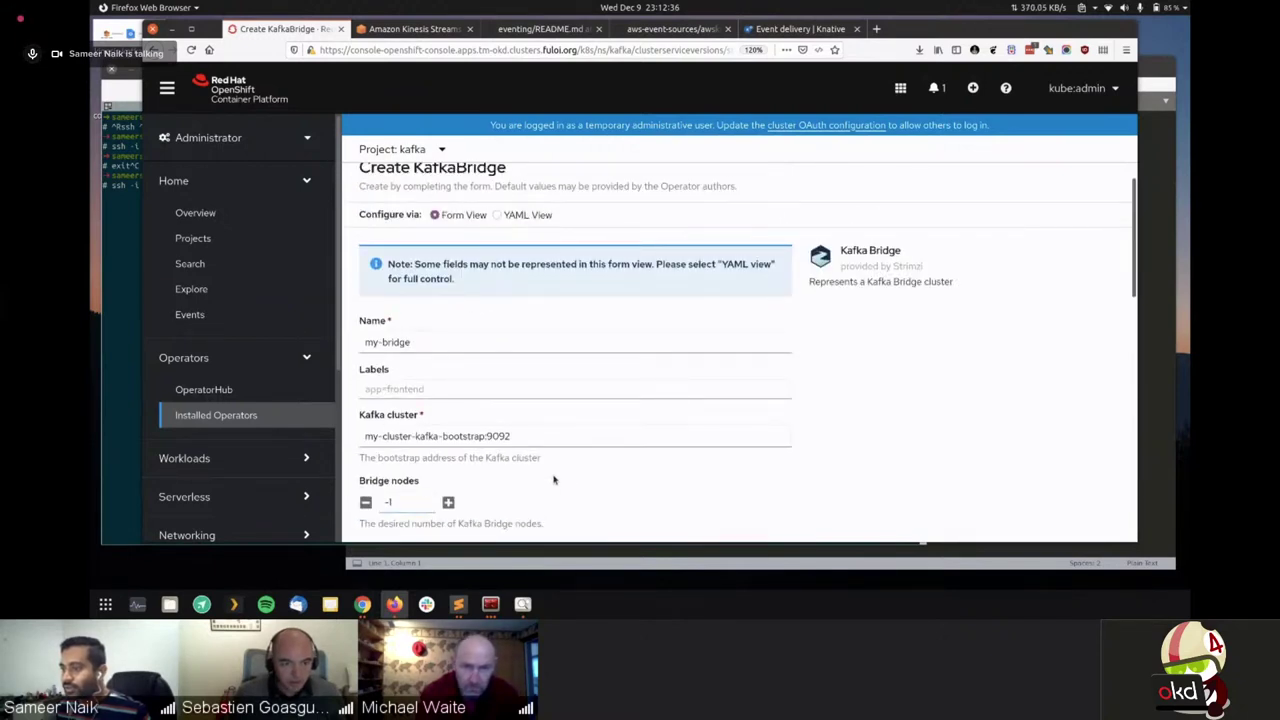
click(418, 501)
text(1)
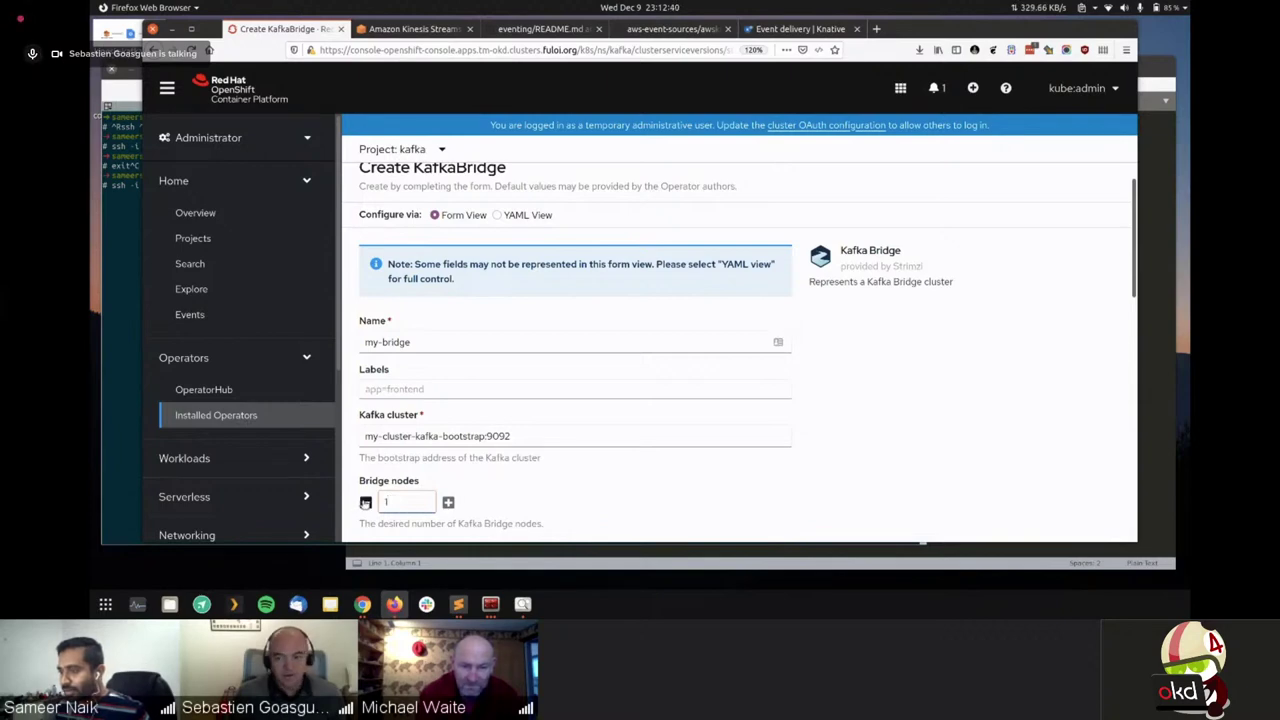
scroll(550, 441, down, 5)
scroll(480, 465, down, 3)
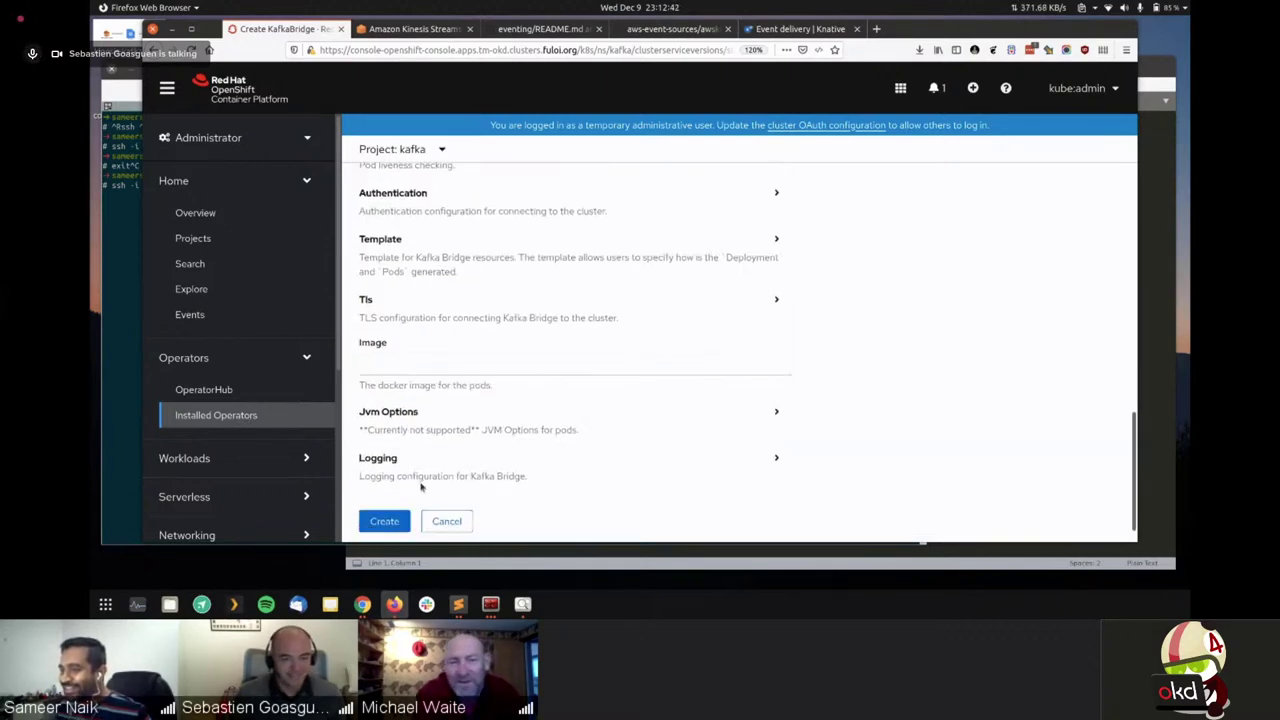
scroll(514, 463, up, 10)
scroll(576, 258, up, 1)
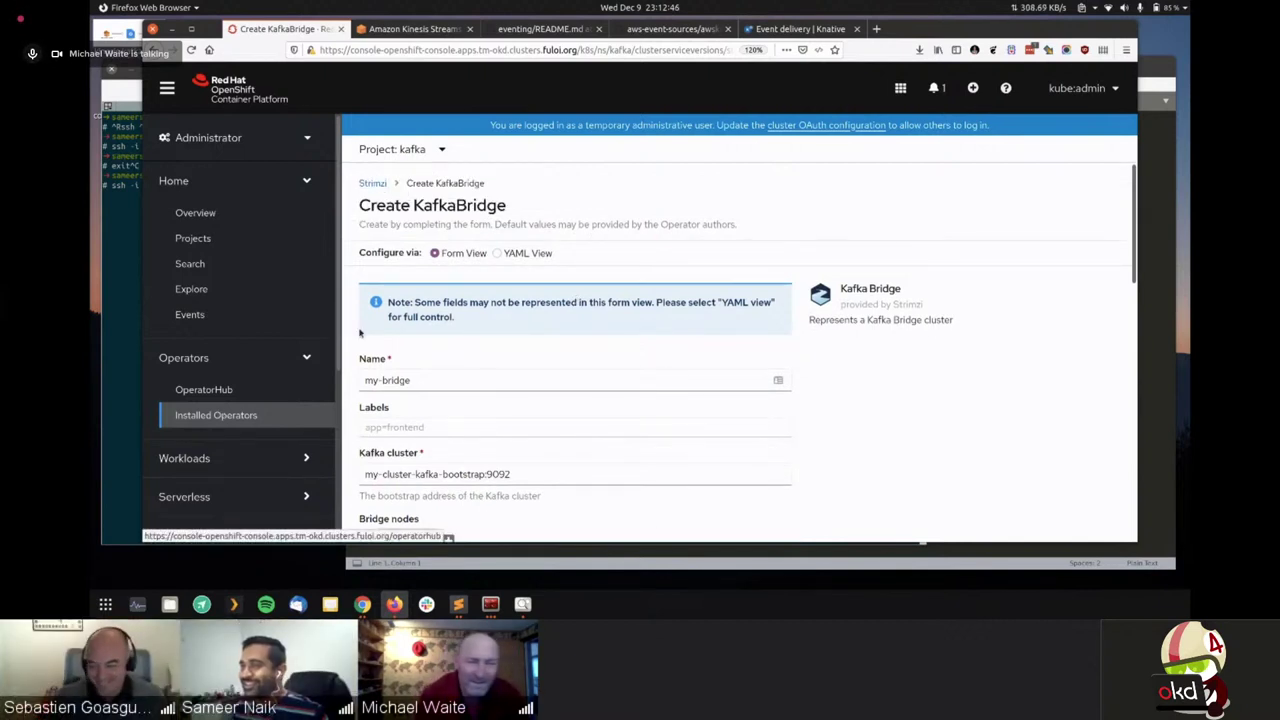
click(372, 183)
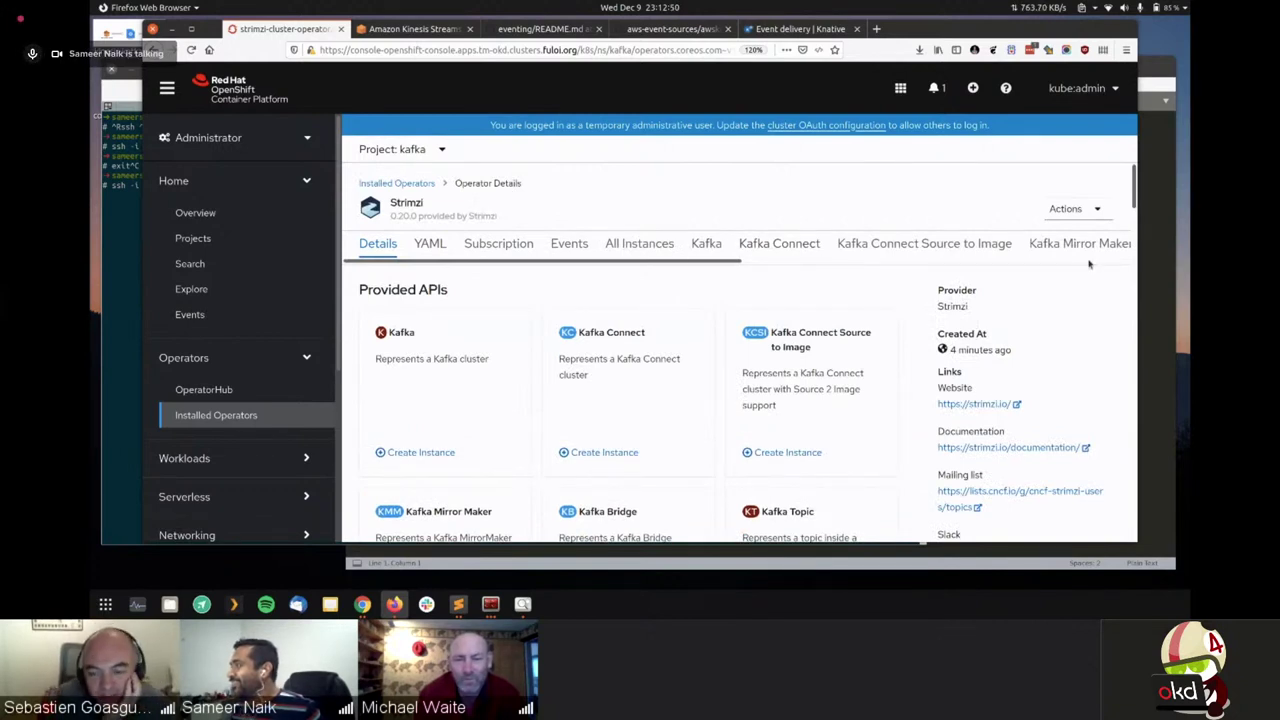
Create a KafkaBridge named my-bridge in the kafka project with the Strimzi operator, using the default form values
scroll(806, 266, right, 3)
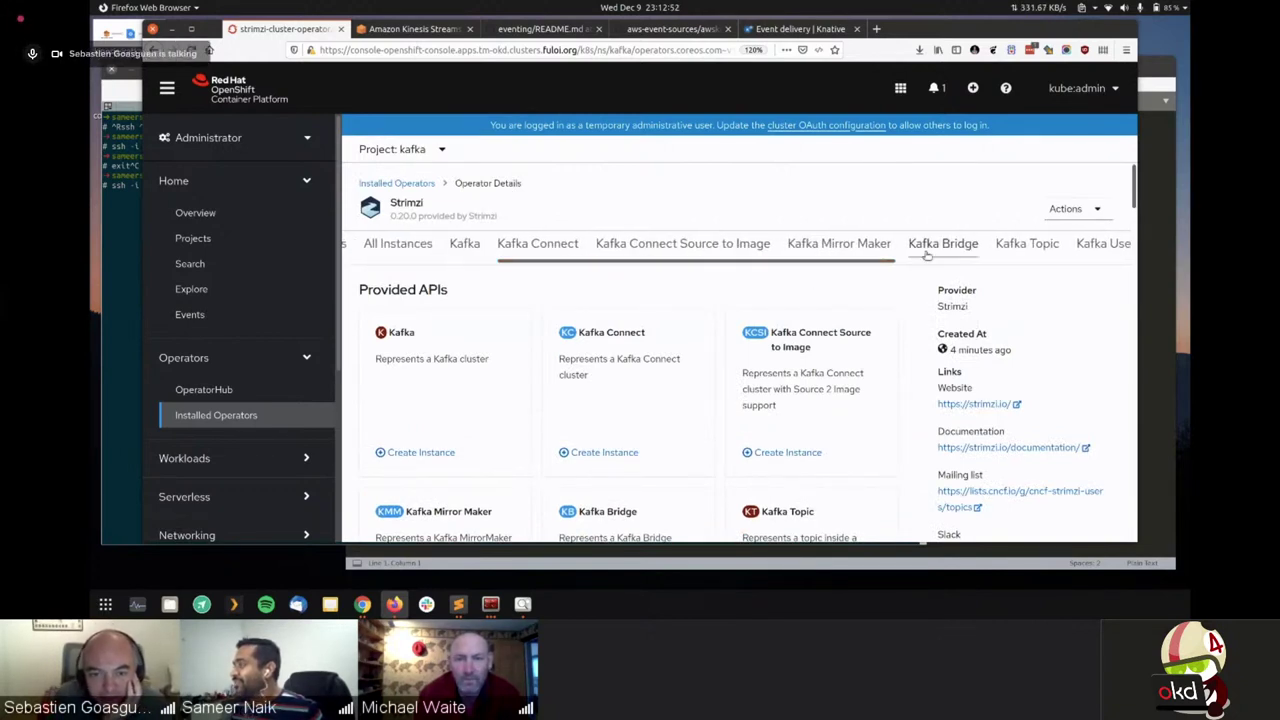
click(942, 245)
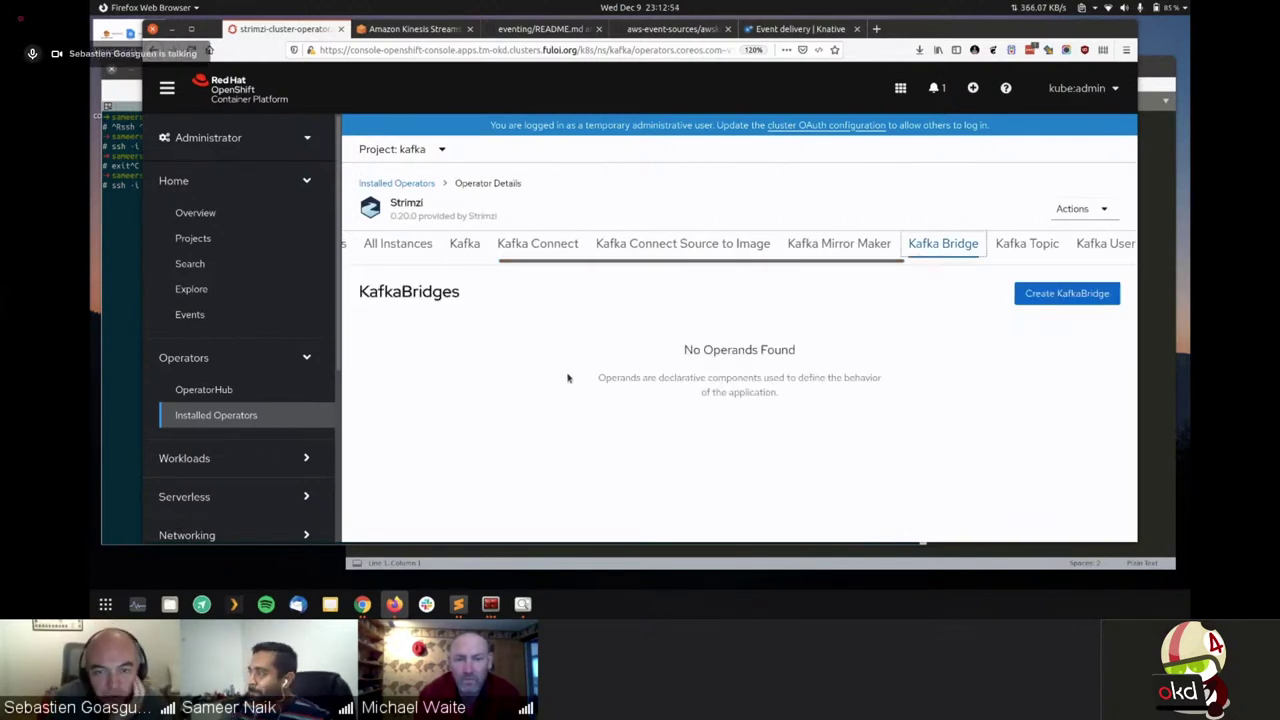
click(1066, 296)
scroll(531, 346, down, 5)
scroll(600, 375, down, 10)
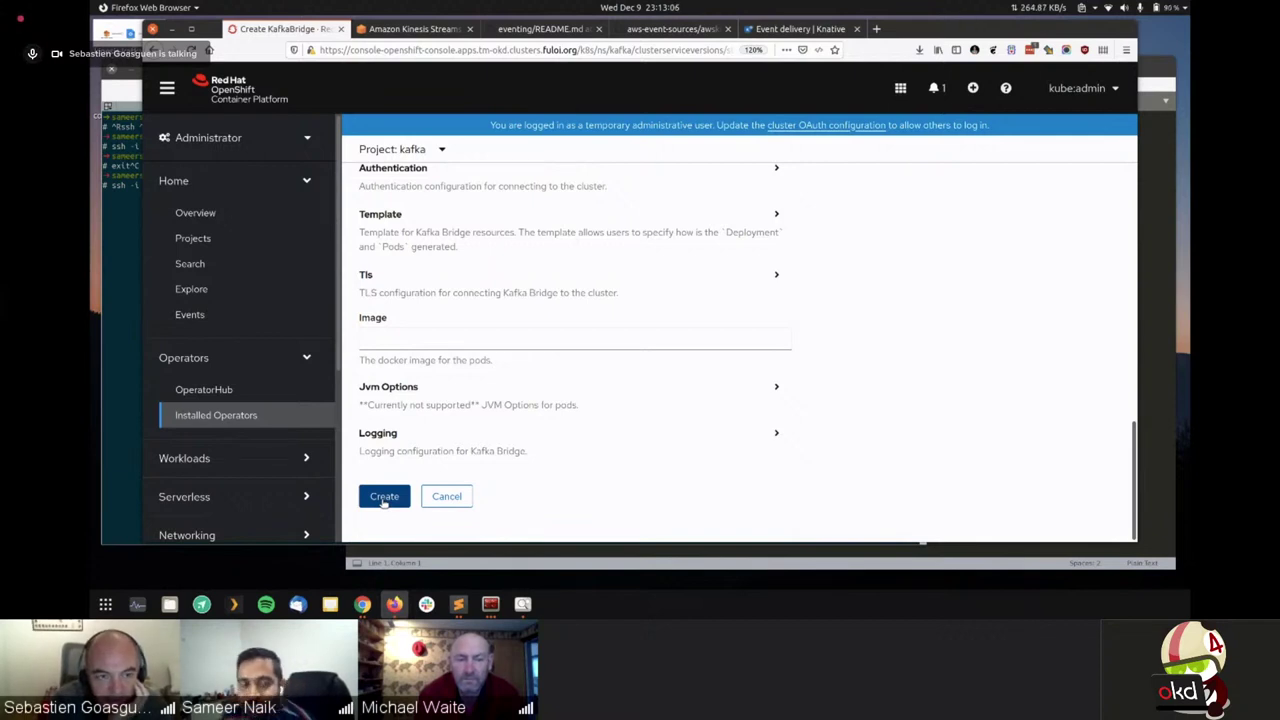
click(384, 497)
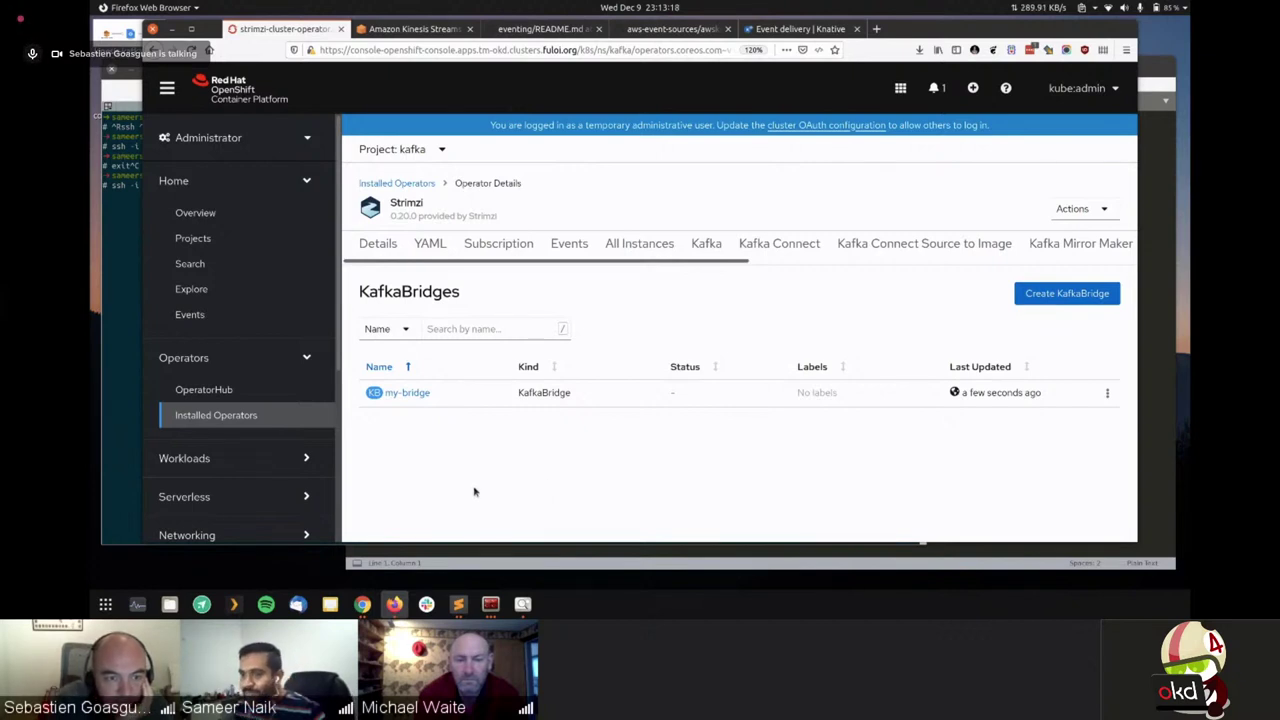
Start a new route in the kafka project and choose my-bridge-bridge-service as the service to route to
scroll(231, 305, down, 4)
click(231, 339)
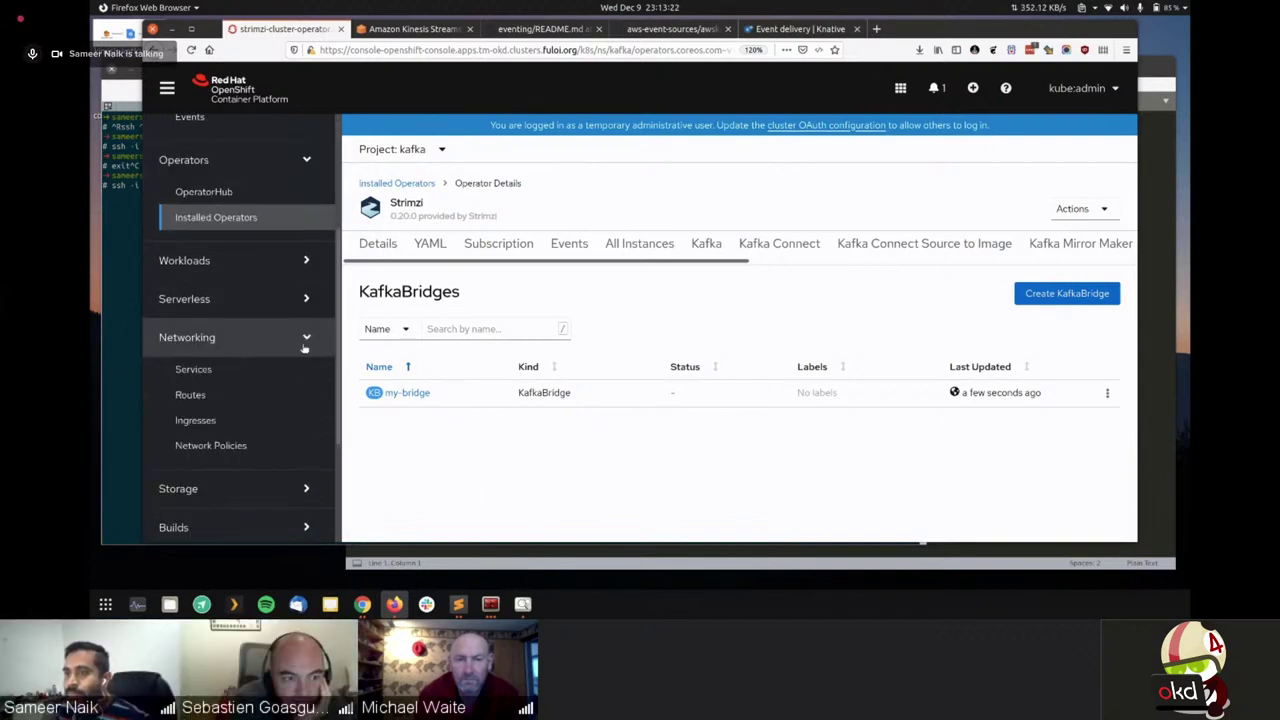
click(217, 398)
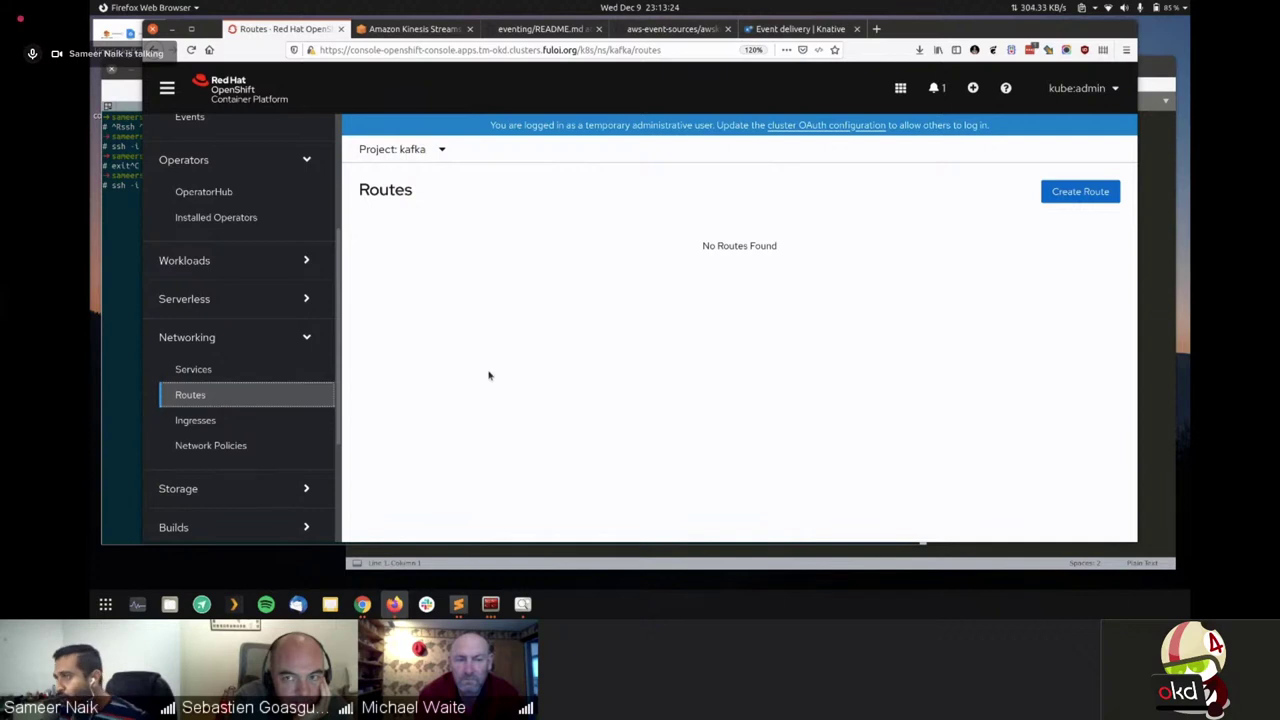
click(1087, 189)
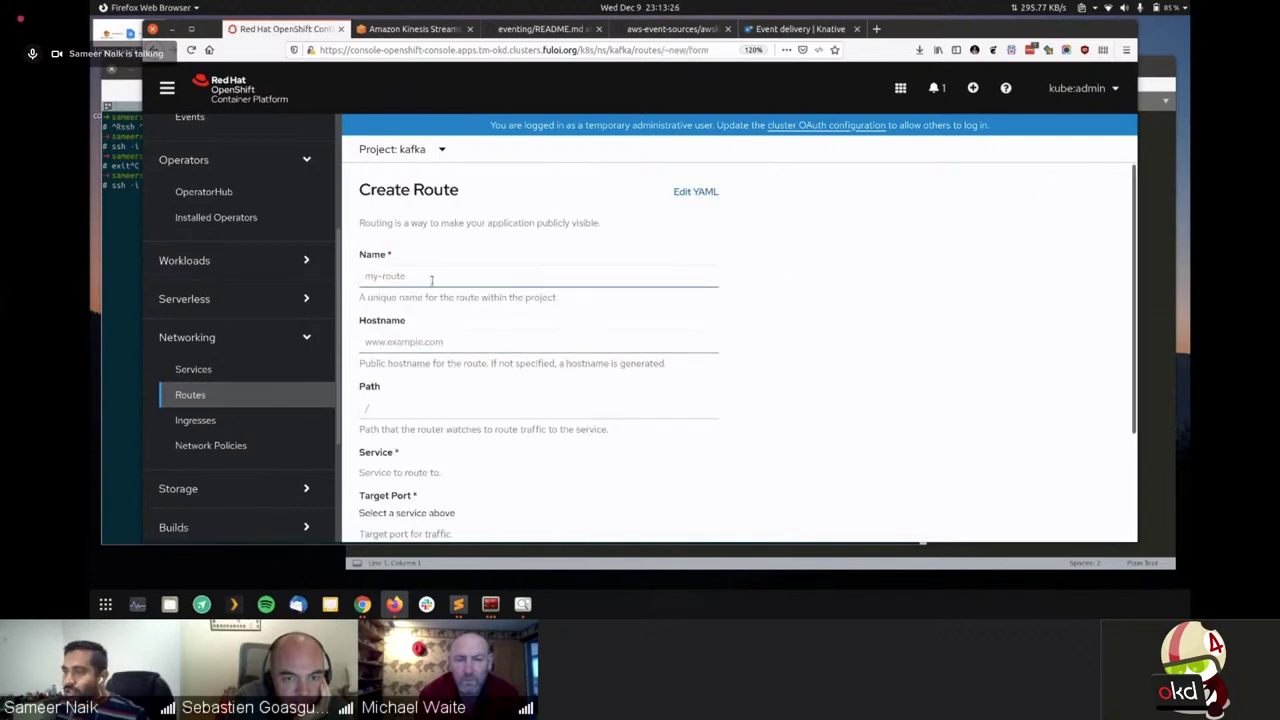
click(470, 475)
click(480, 503)
scroll(789, 406, down, 2)
scroll(432, 270, up, 3)
Name the route my-bridge-bridge-service
click(429, 280)
text(my)
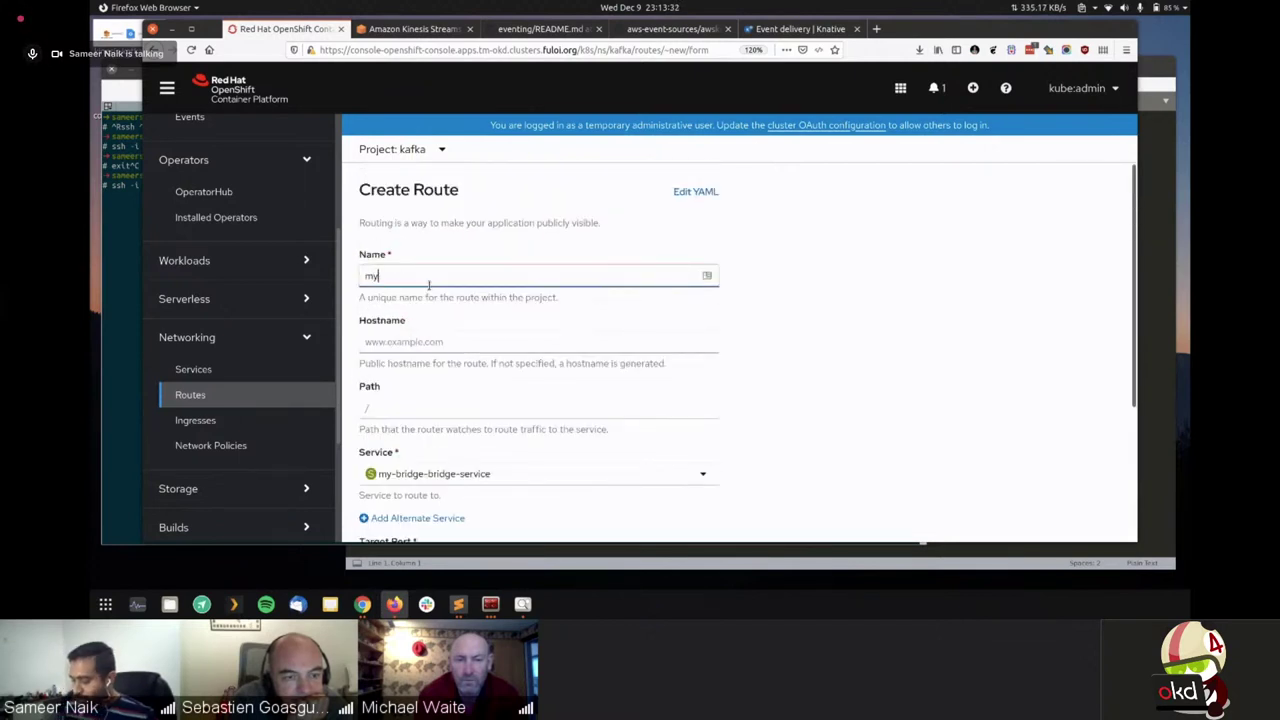
text(-bridge-)
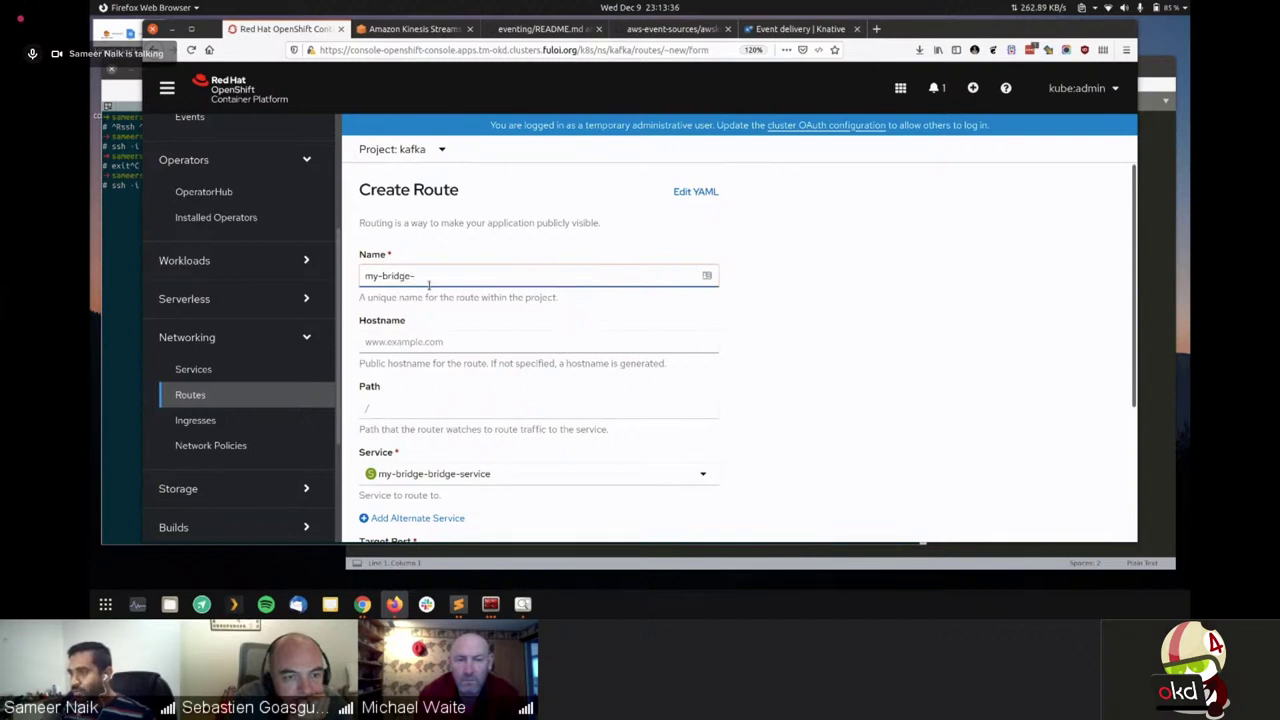
text(bridge-service)
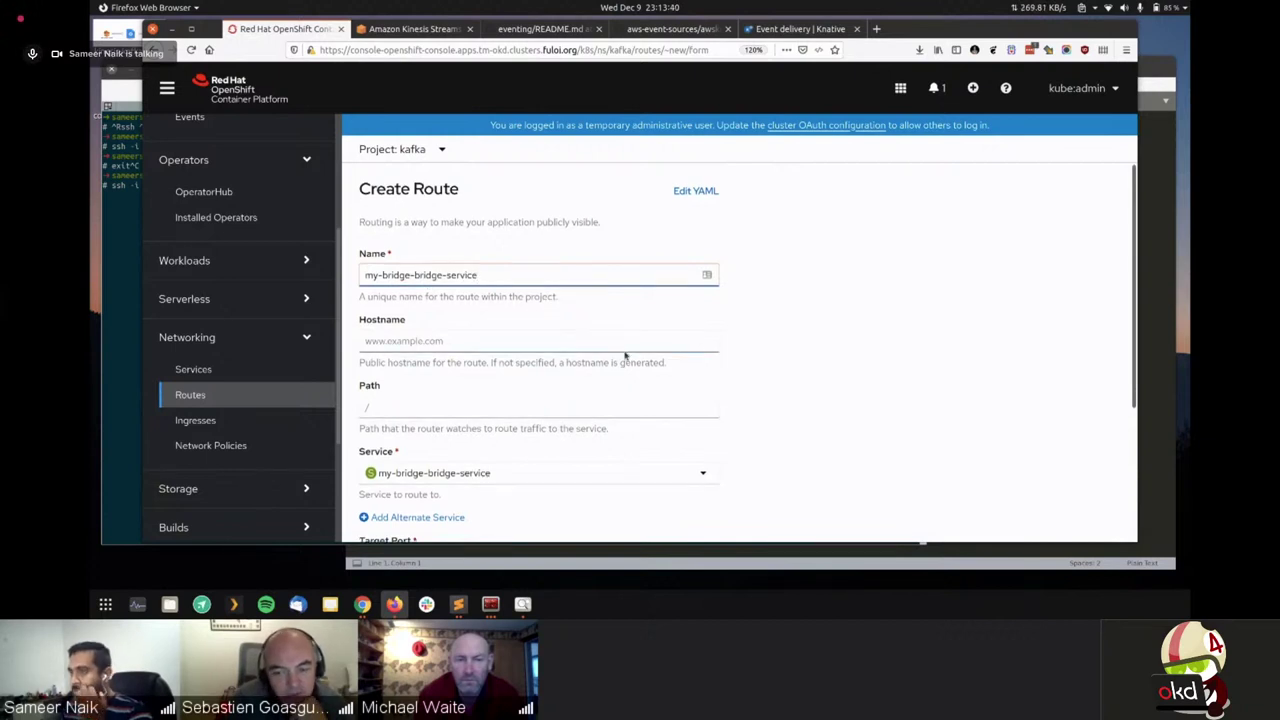
scroll(623, 357, down, 3)
scroll(466, 434, up, 3)
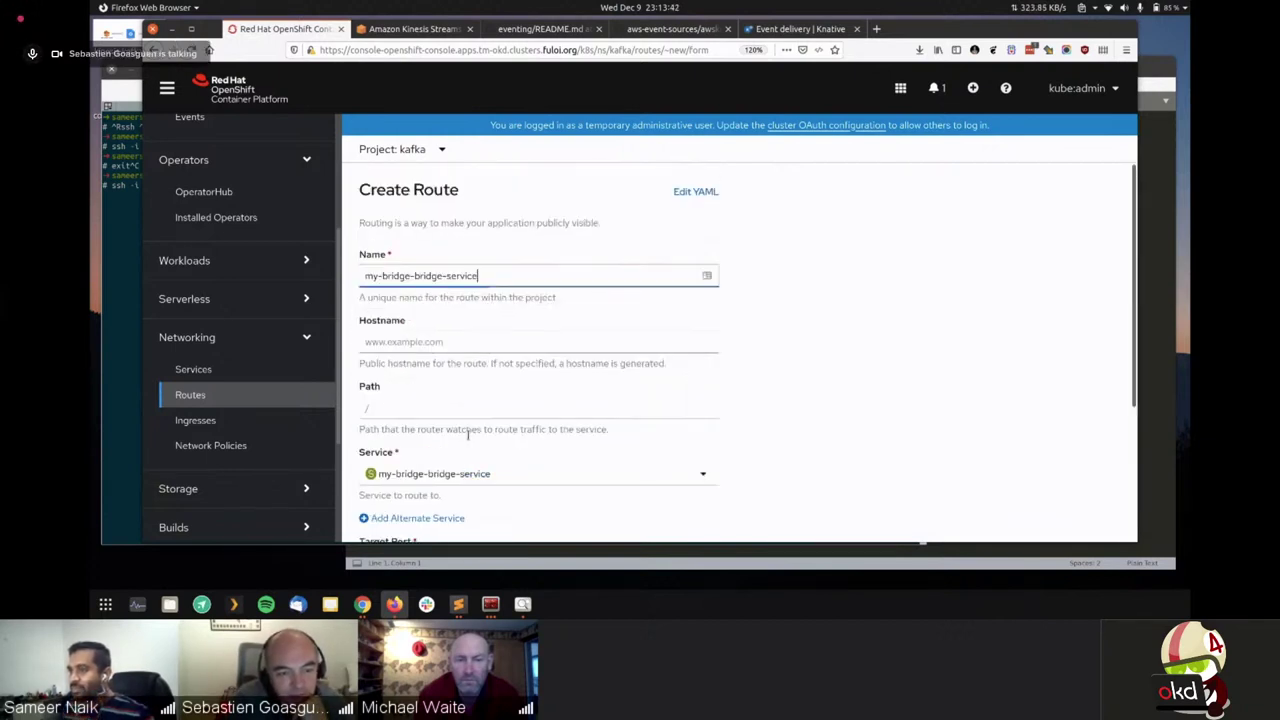
Set the route's target port to 8080 → 8080 (TCP) and create the route without securing it
scroll(449, 491, down, 3)
click(426, 385)
click(430, 411)
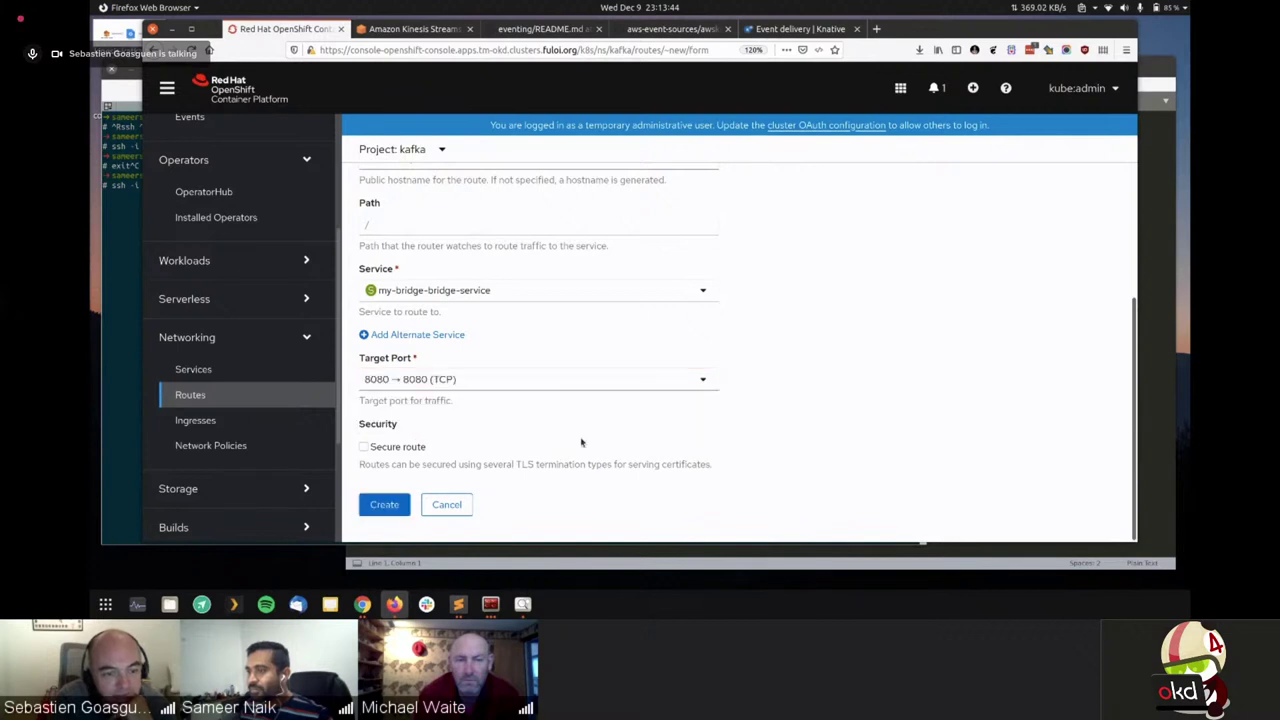
click(384, 504)
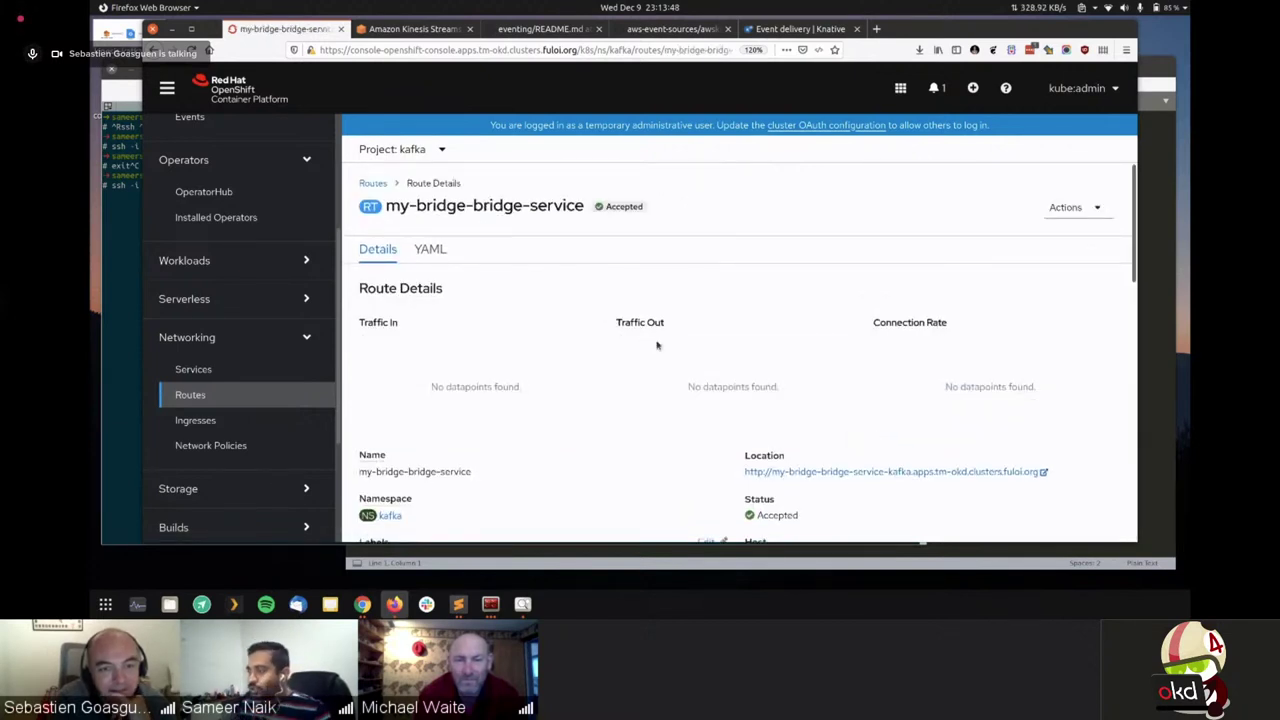
Open the new route's location URL in a separate tab and check the JSON response from the bridge
middle_click(825, 460)
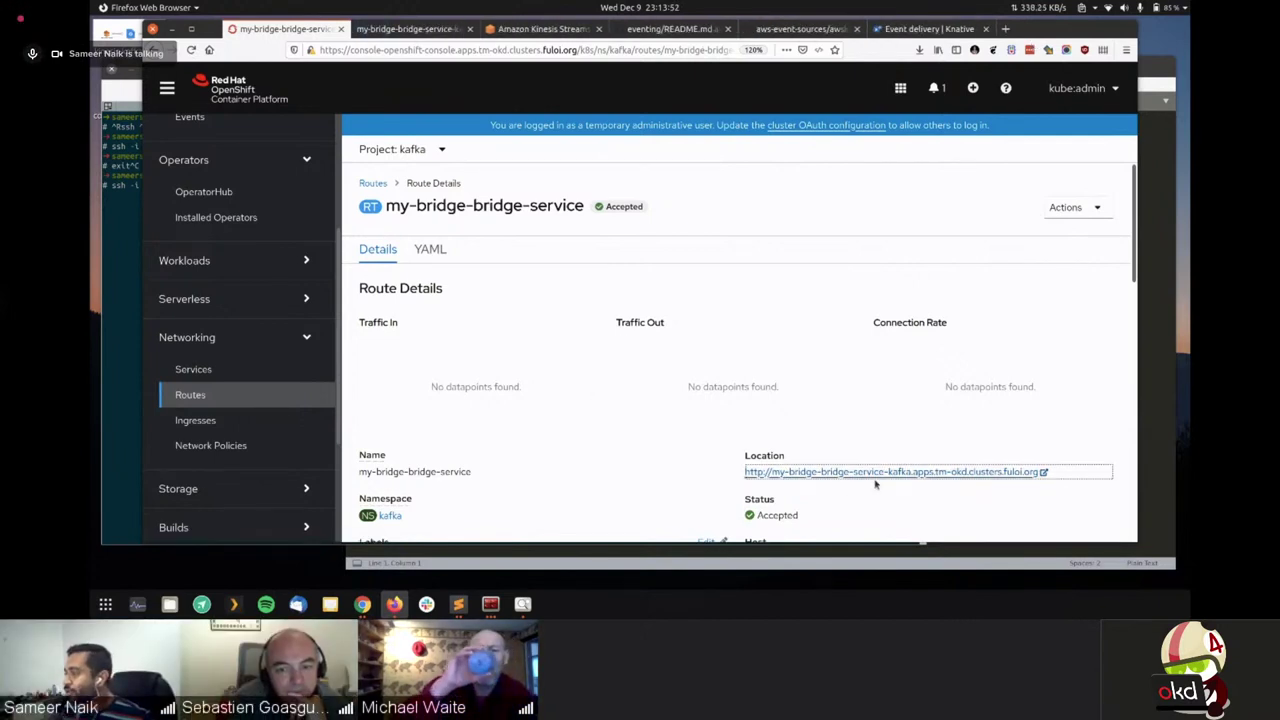
click(405, 28)
click(159, 99)
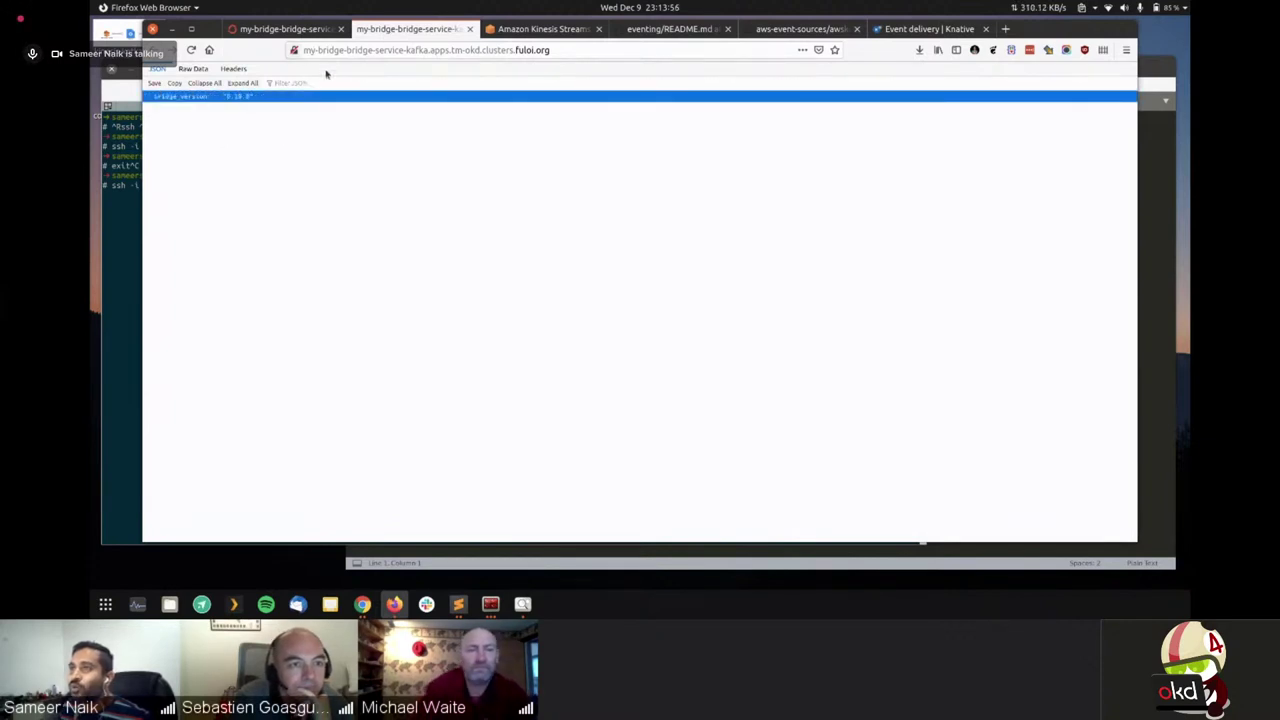
Return to the OpenShift console and start a new KafkaTopic with the installed Strimzi operator in the kafka project
click(293, 29)
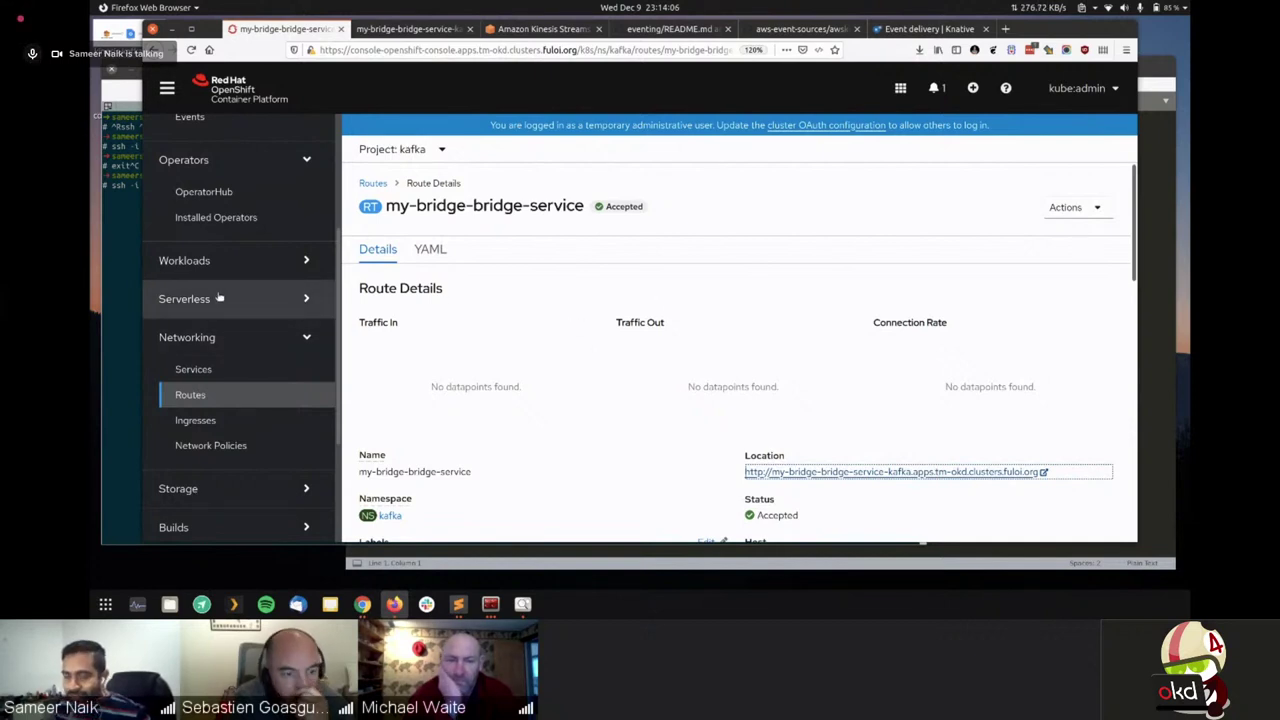
click(229, 261)
click(280, 260)
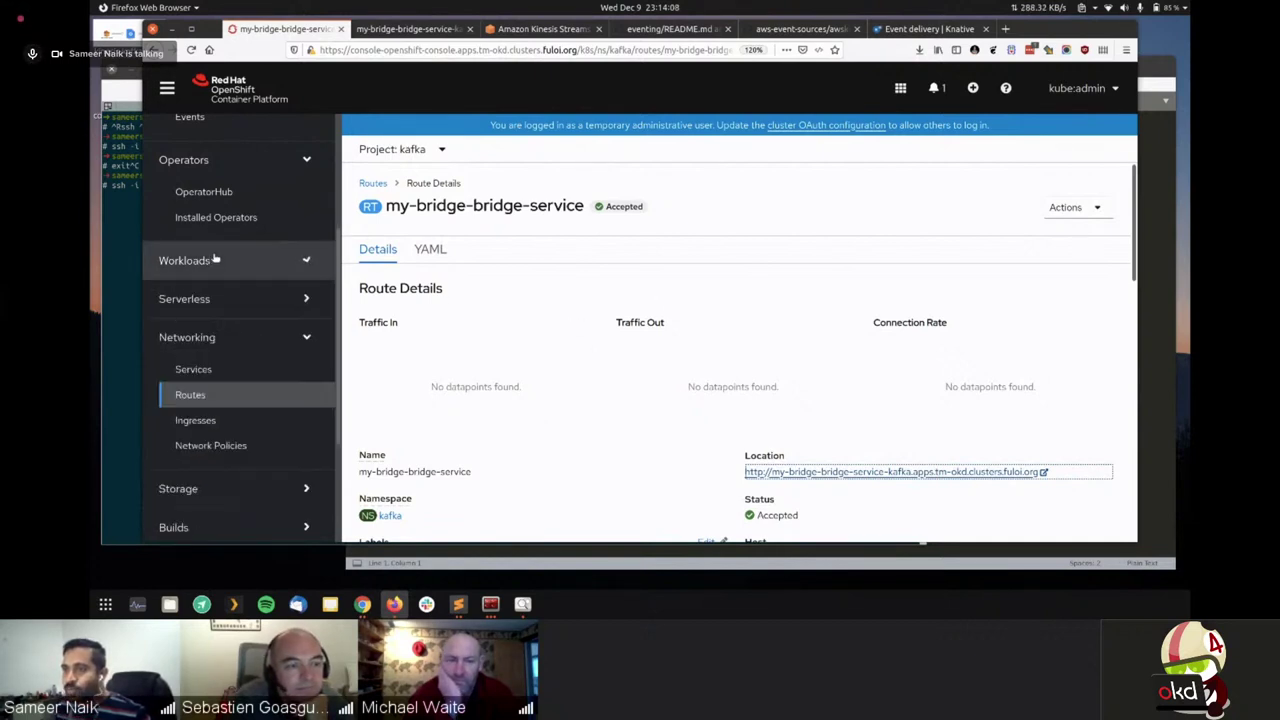
click(210, 211)
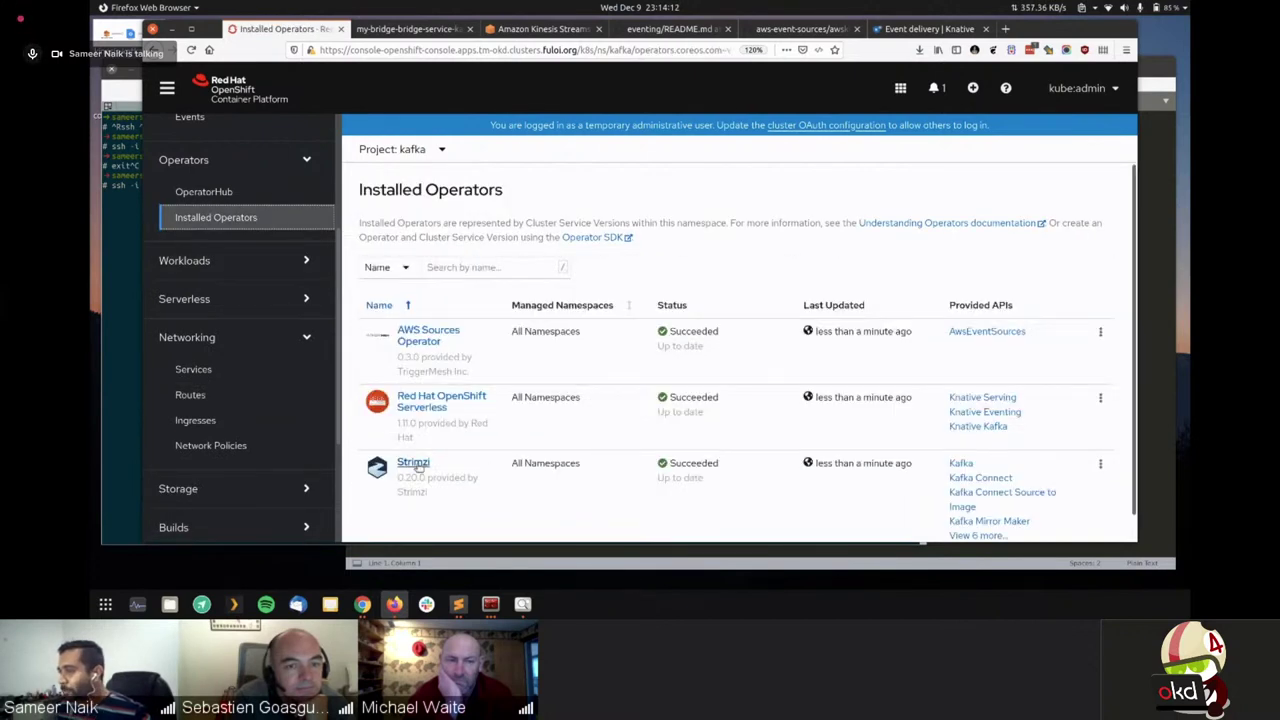
click(378, 463)
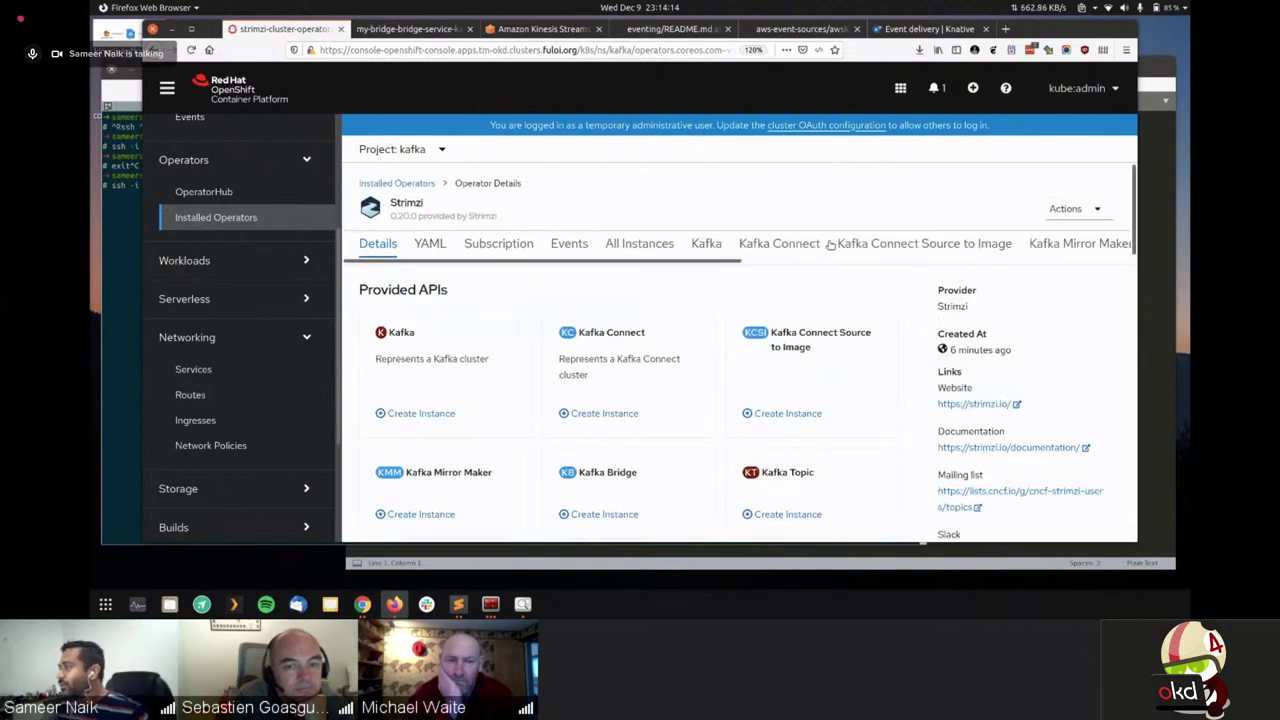
scroll(885, 279, right, 5)
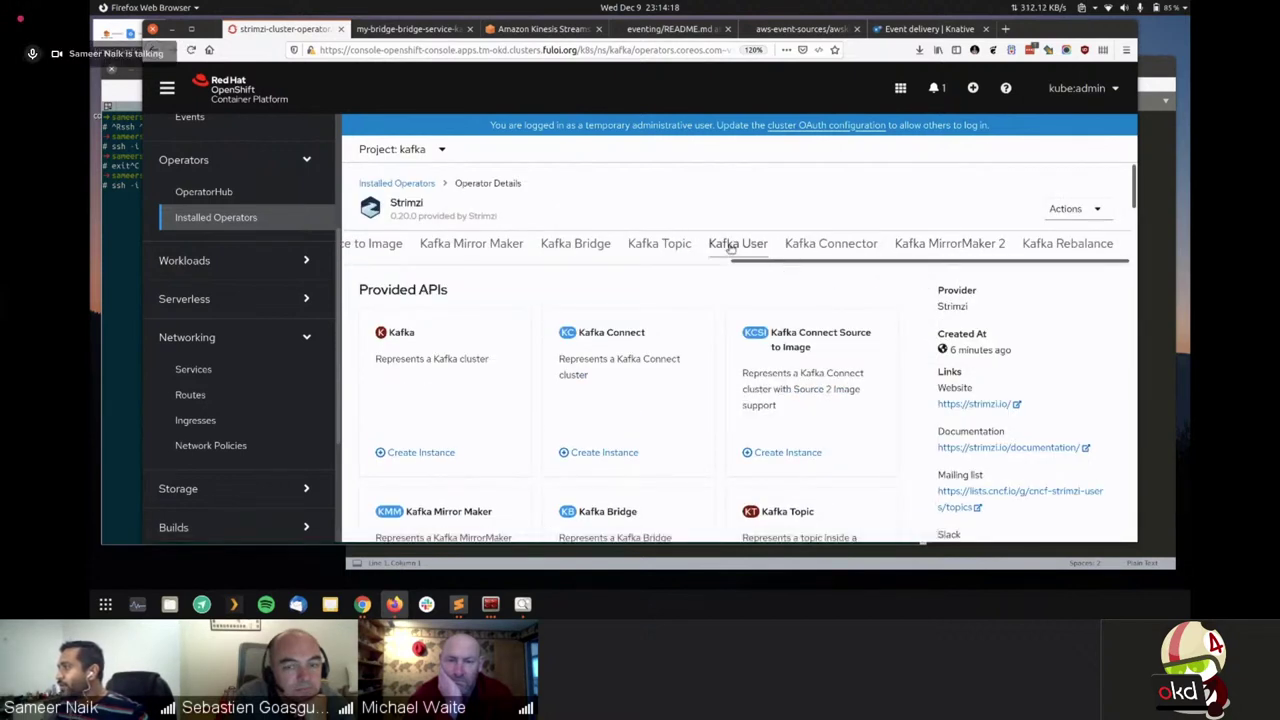
click(648, 245)
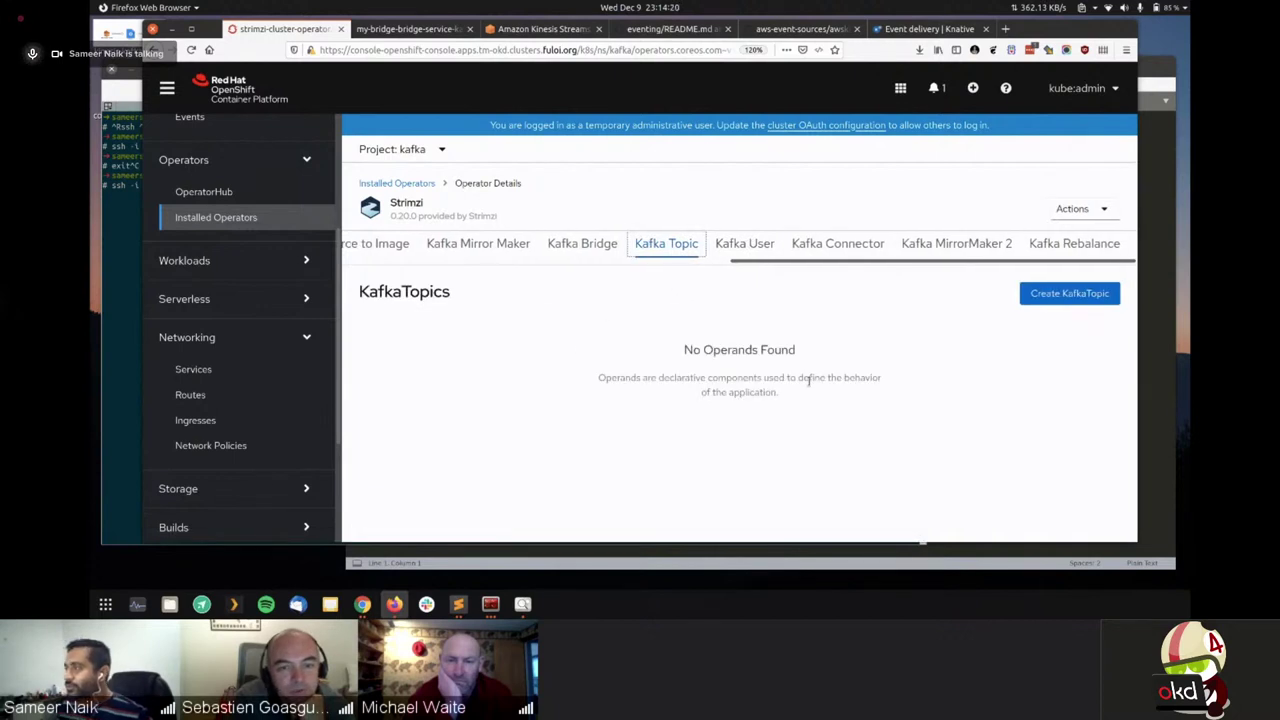
click(1069, 293)
Name the Kafka topic my-app-queue
click(471, 384)
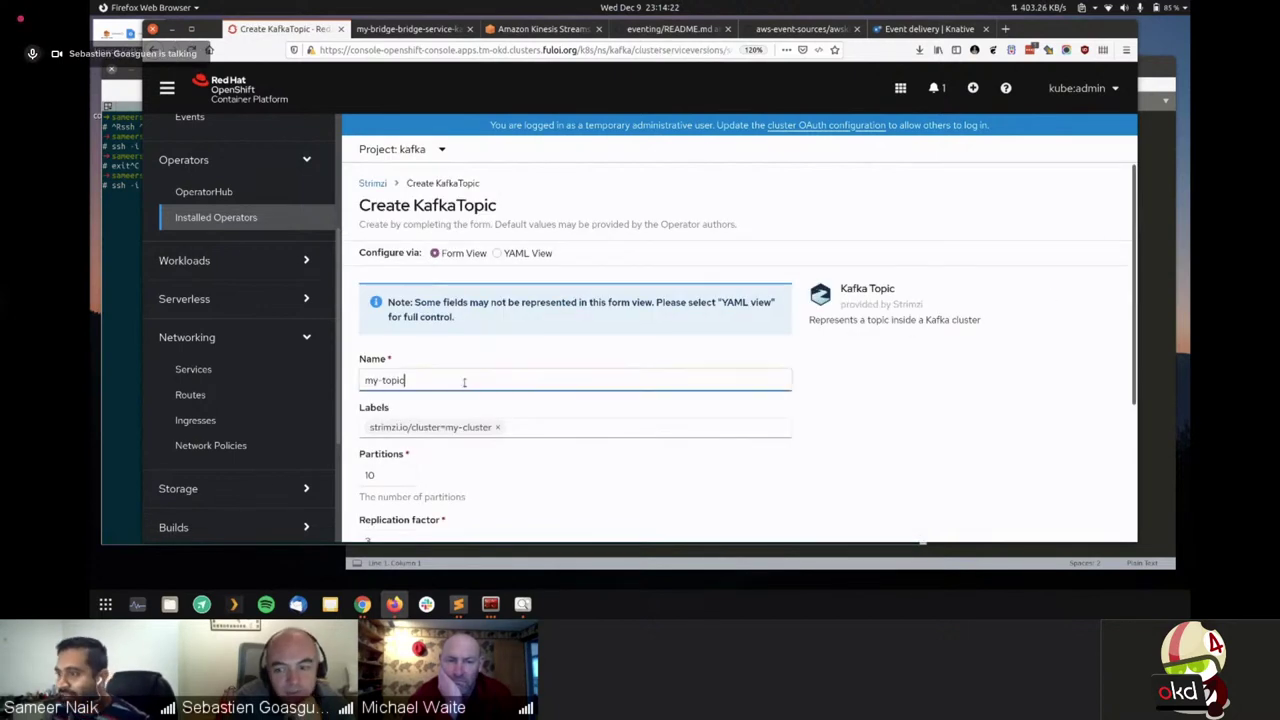
double_click(467, 382)
text(app-)
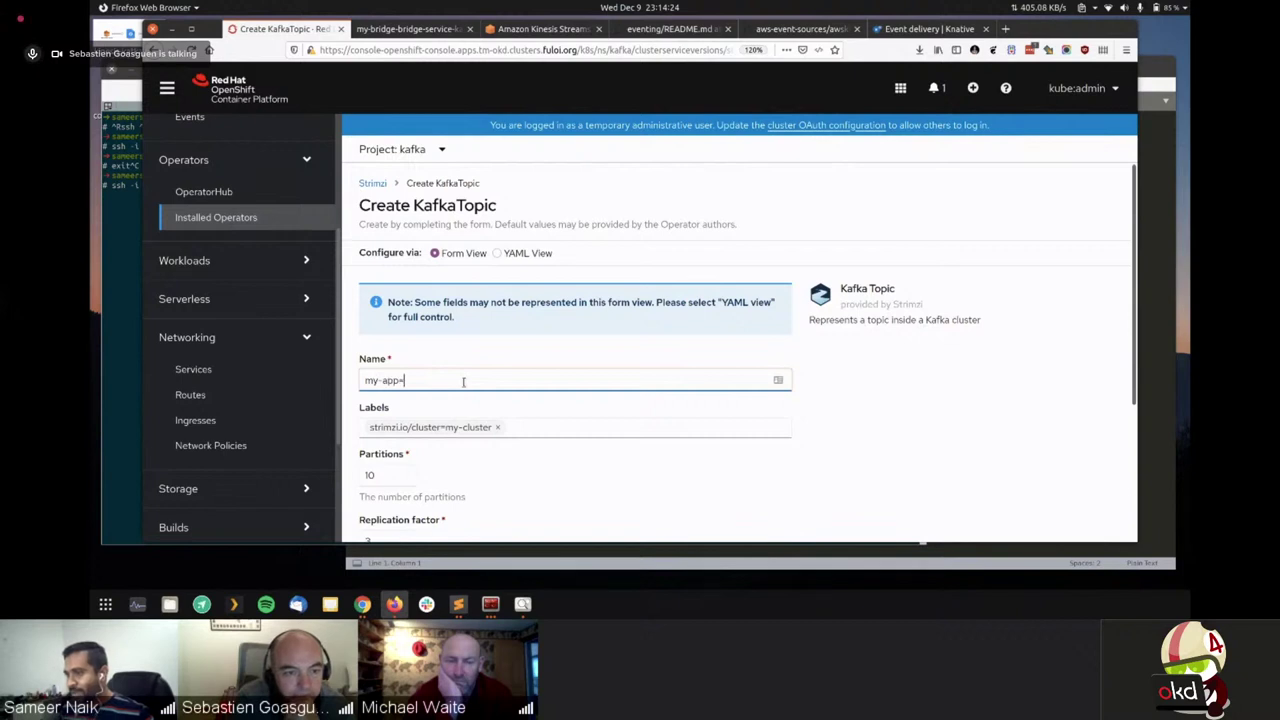
text(oueue)
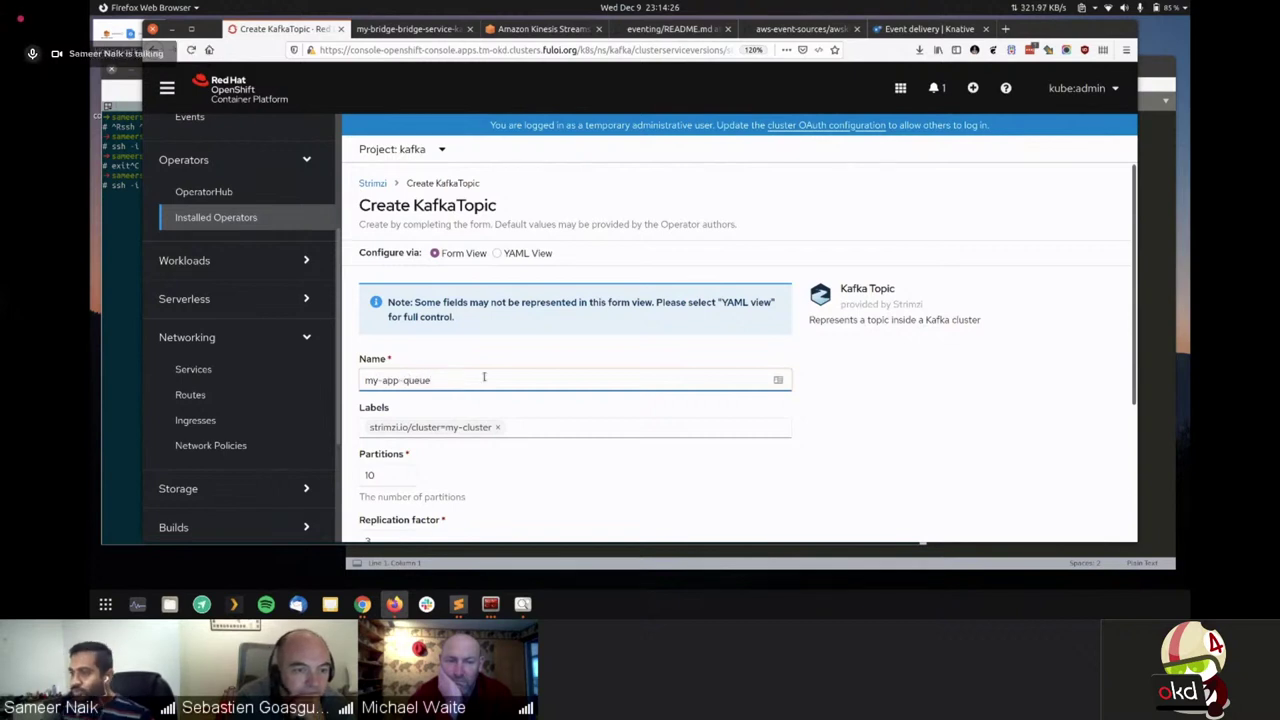
Set the topic's partitions to 1 and its replication factor to 1, and create the topic
scroll(484, 377, down, 3)
click(390, 318)
key(BackSpace)
key(Tab)
text(1)
scroll(517, 430, down, 2)
click(405, 497)
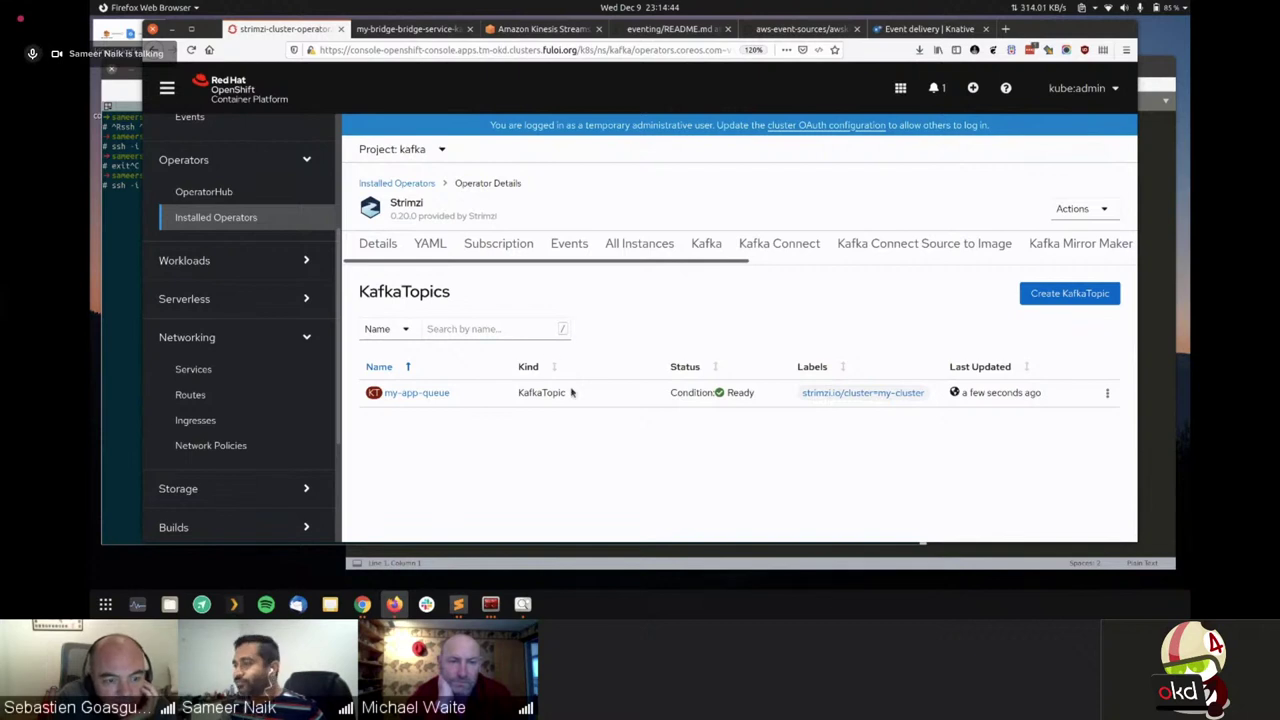
Switch to the Amazon Kinesis page, place its tab beside the OpenShift console tab and reload the data streams list
click(545, 29)
drag(545, 29, 417, 29)
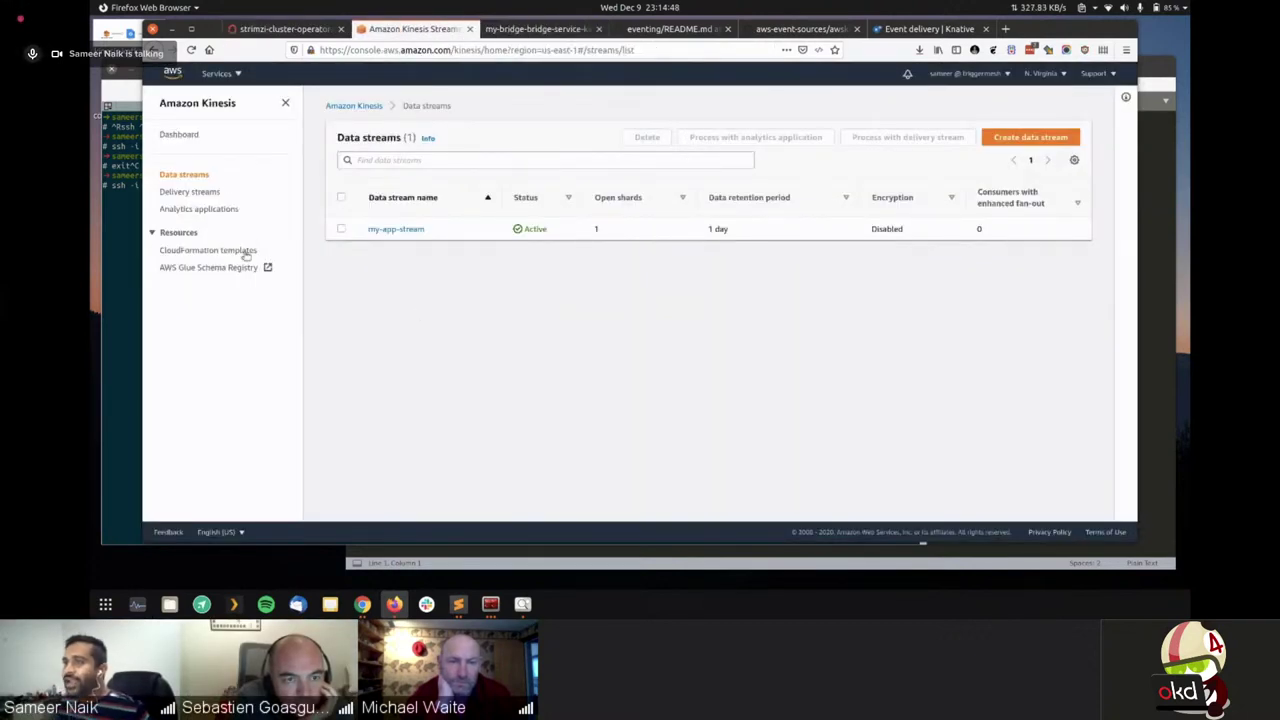
click(184, 174)
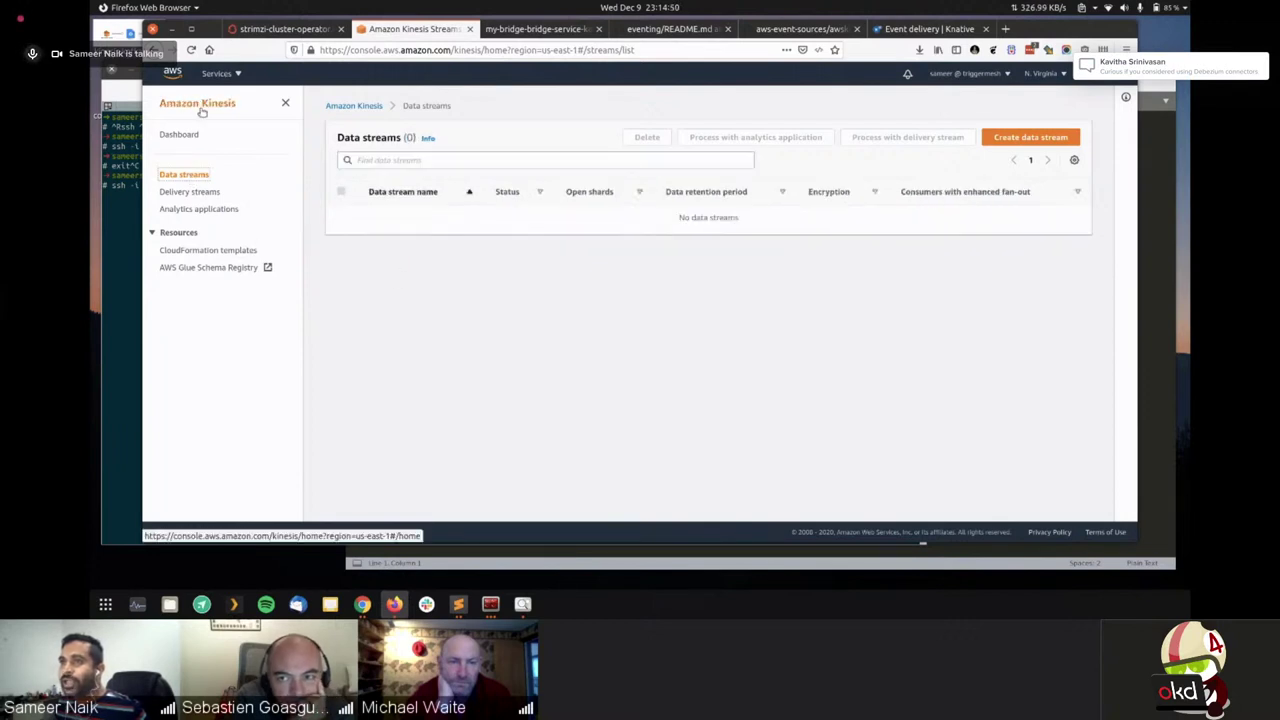
click(186, 175)
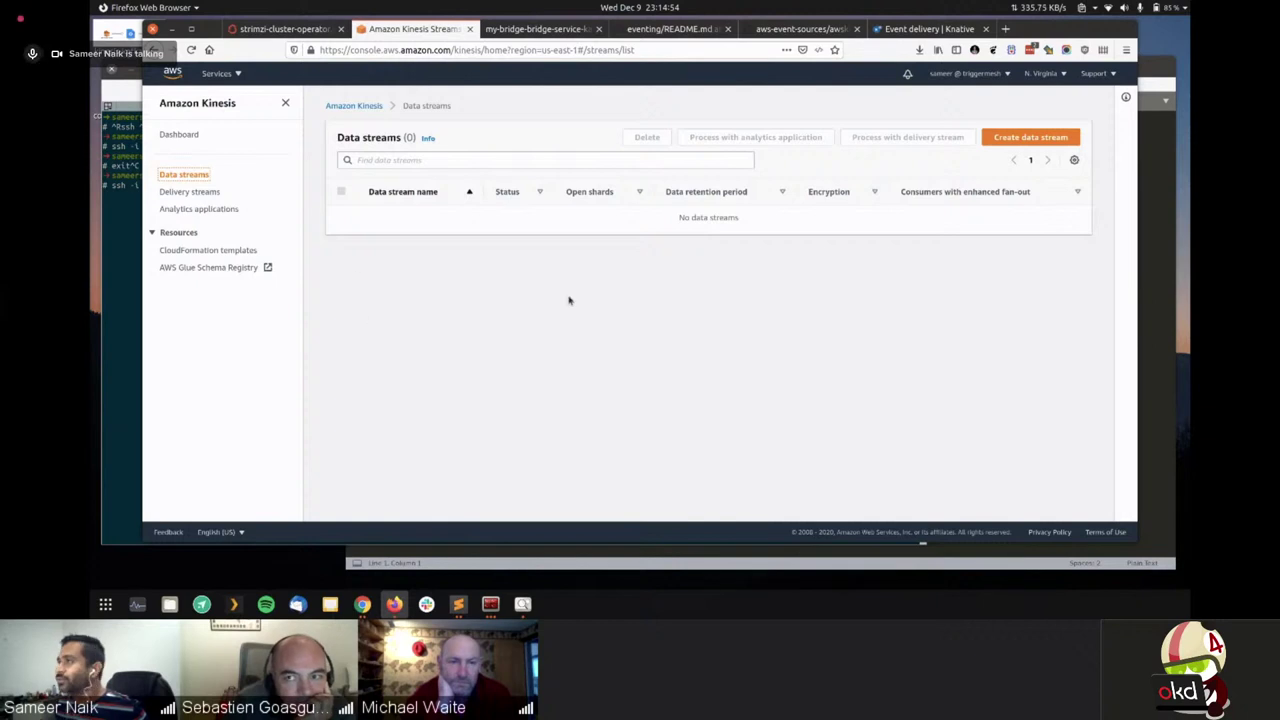
right_click(486, 355)
click(575, 362)
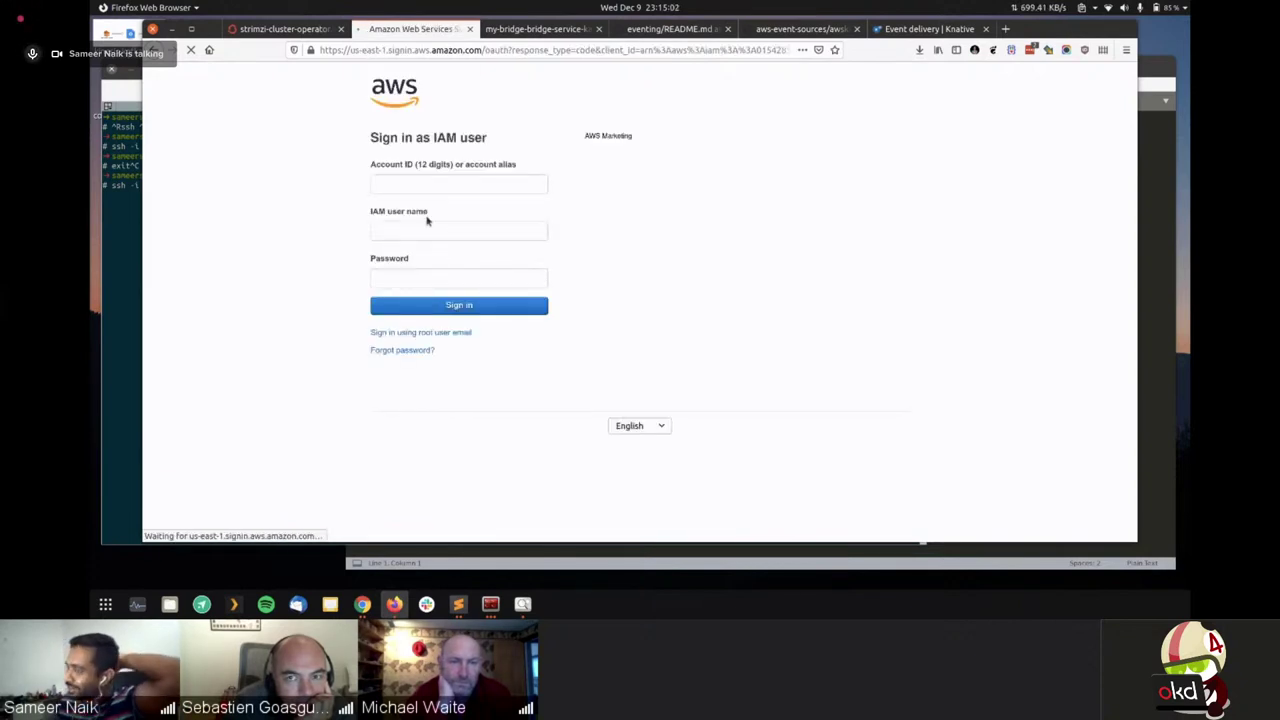
Sign in to AWS as an IAM user, entering the account alias, to get back to the Kinesis data streams
click(444, 183)
double_click(444, 183)
triple_click(444, 183)
text(triggermesh)
click(466, 311)
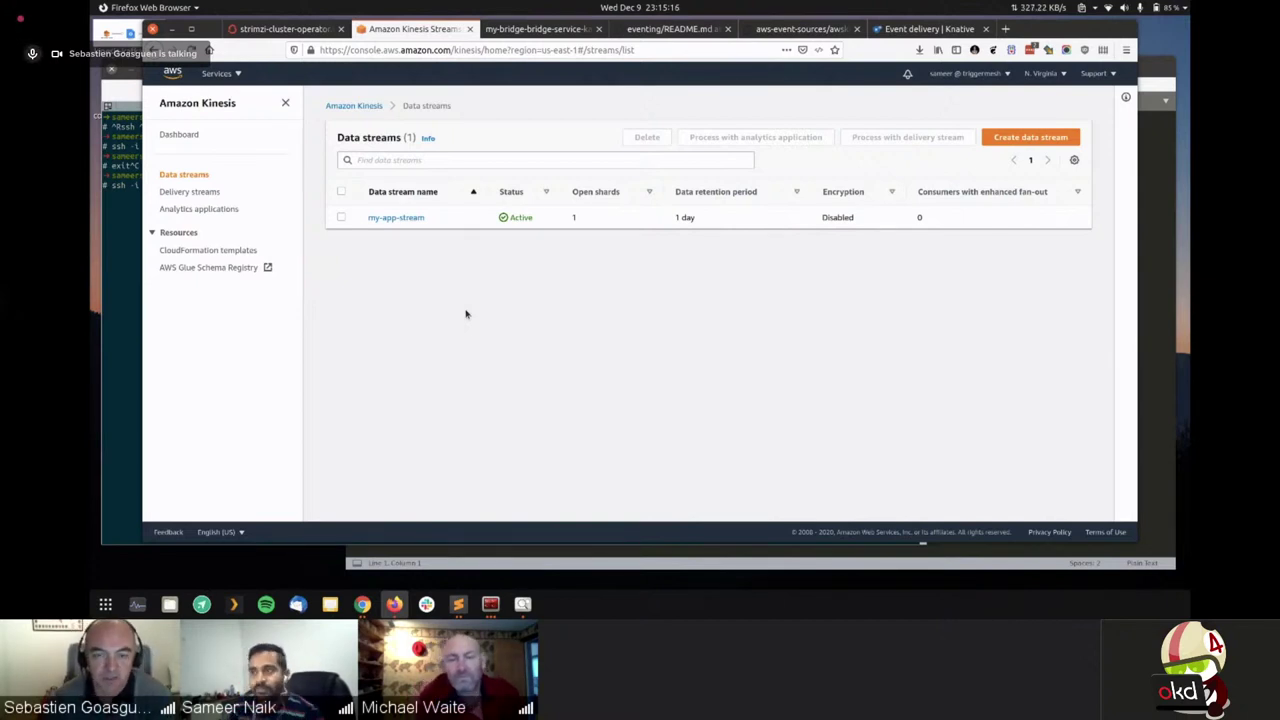
Open the details of the my-app-stream data stream
click(405, 218)
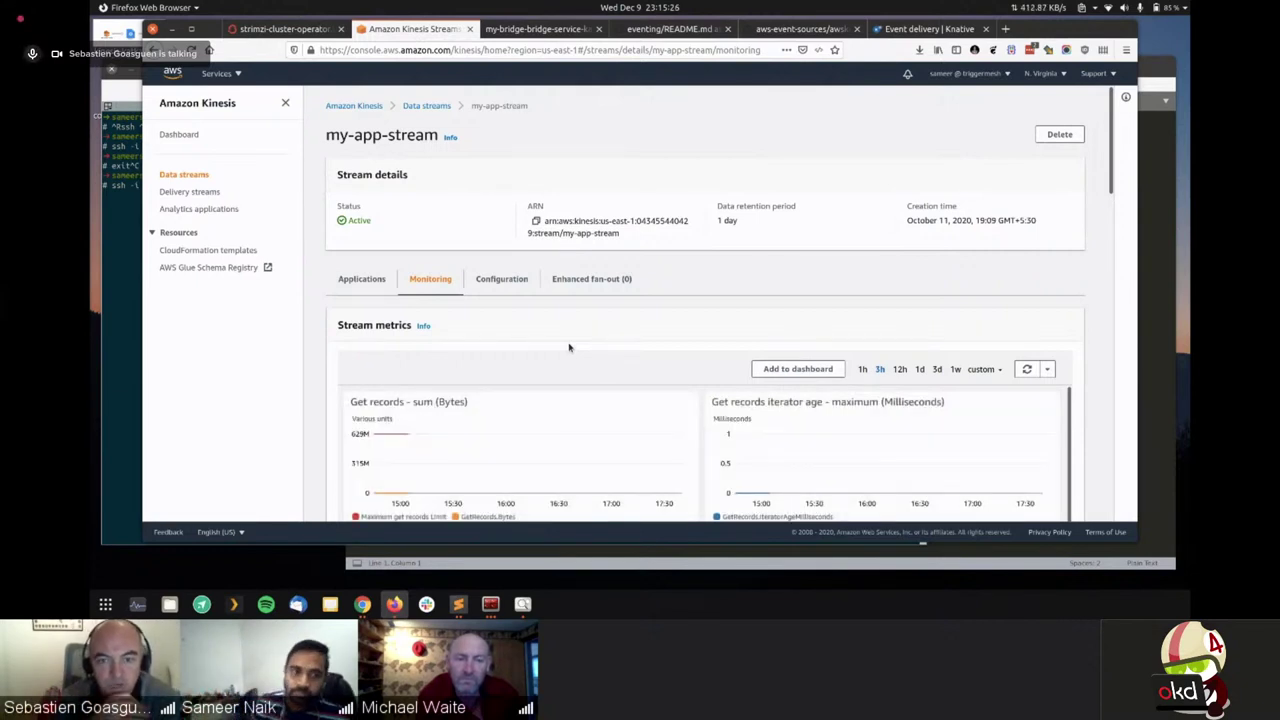
key(alt+Tab)
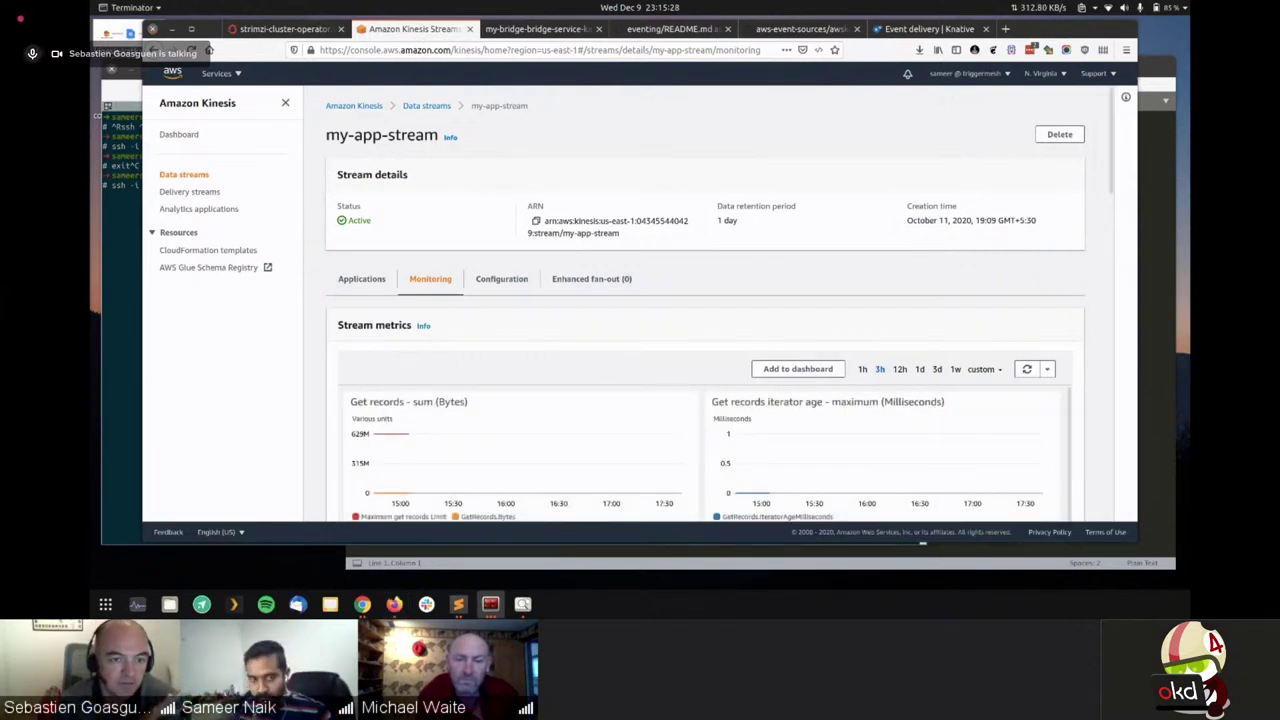
key(alt+Tab)
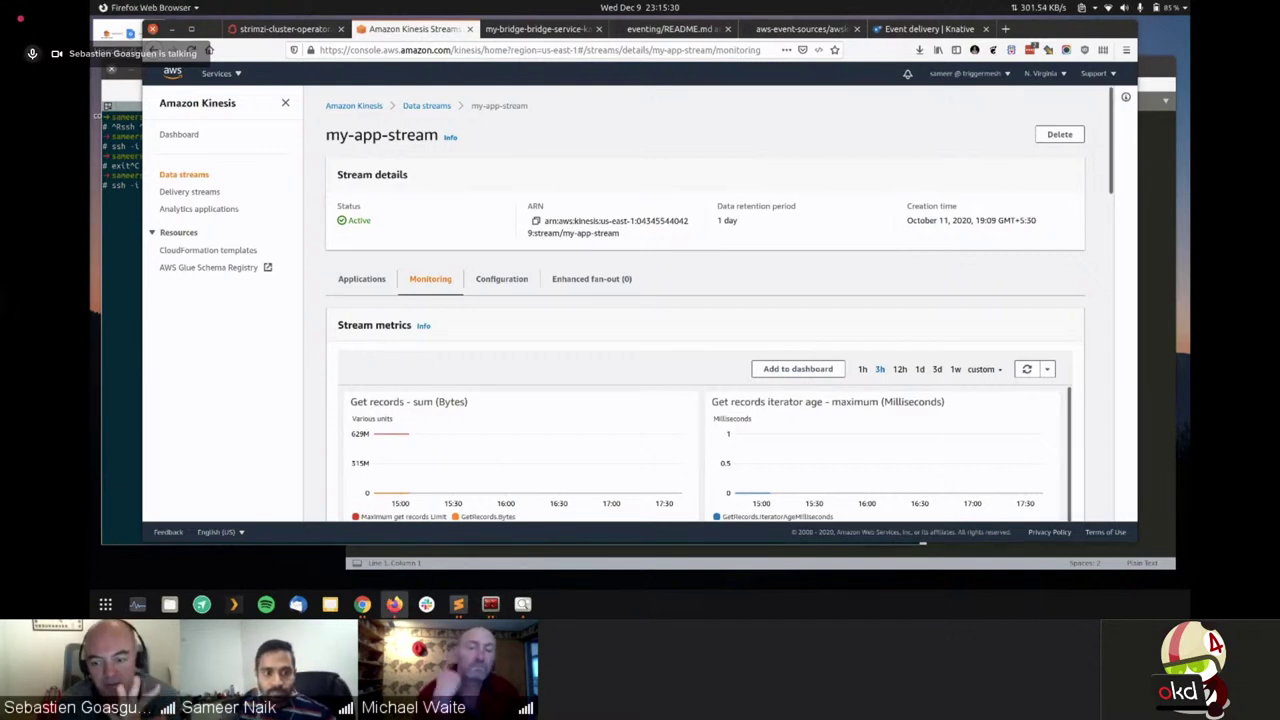
key(alt+Tab)
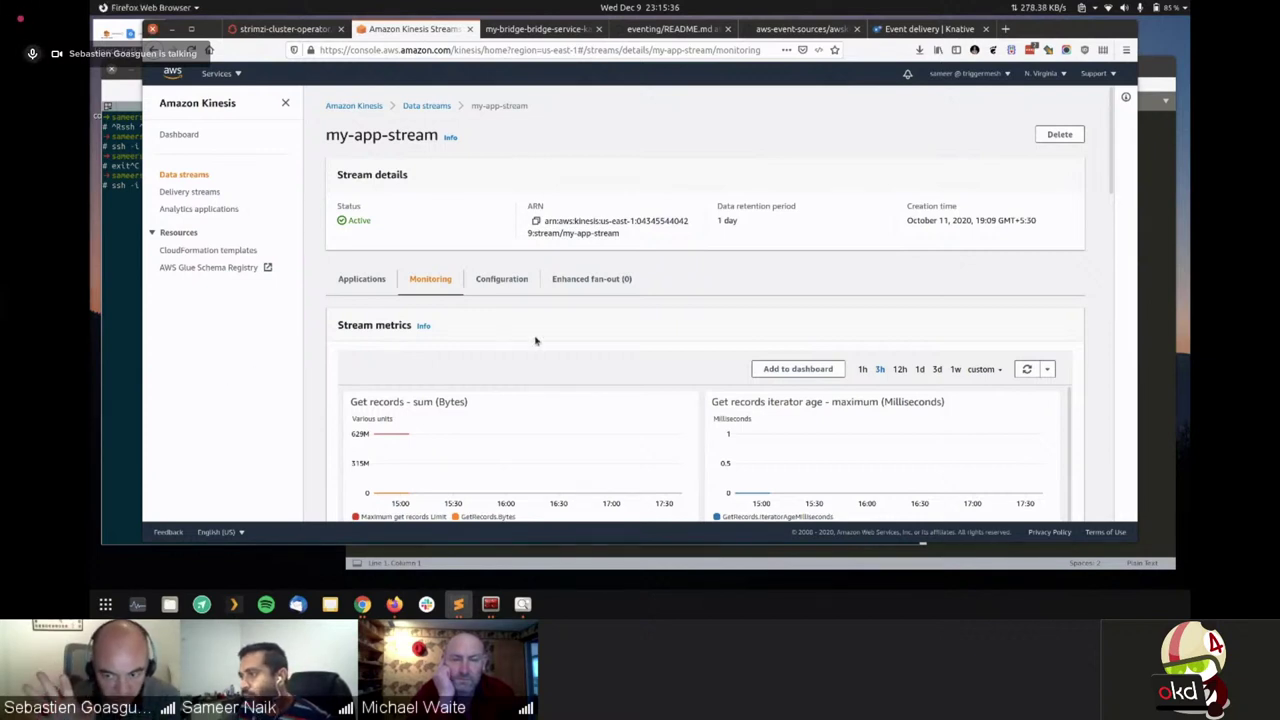
key(alt+Tab)
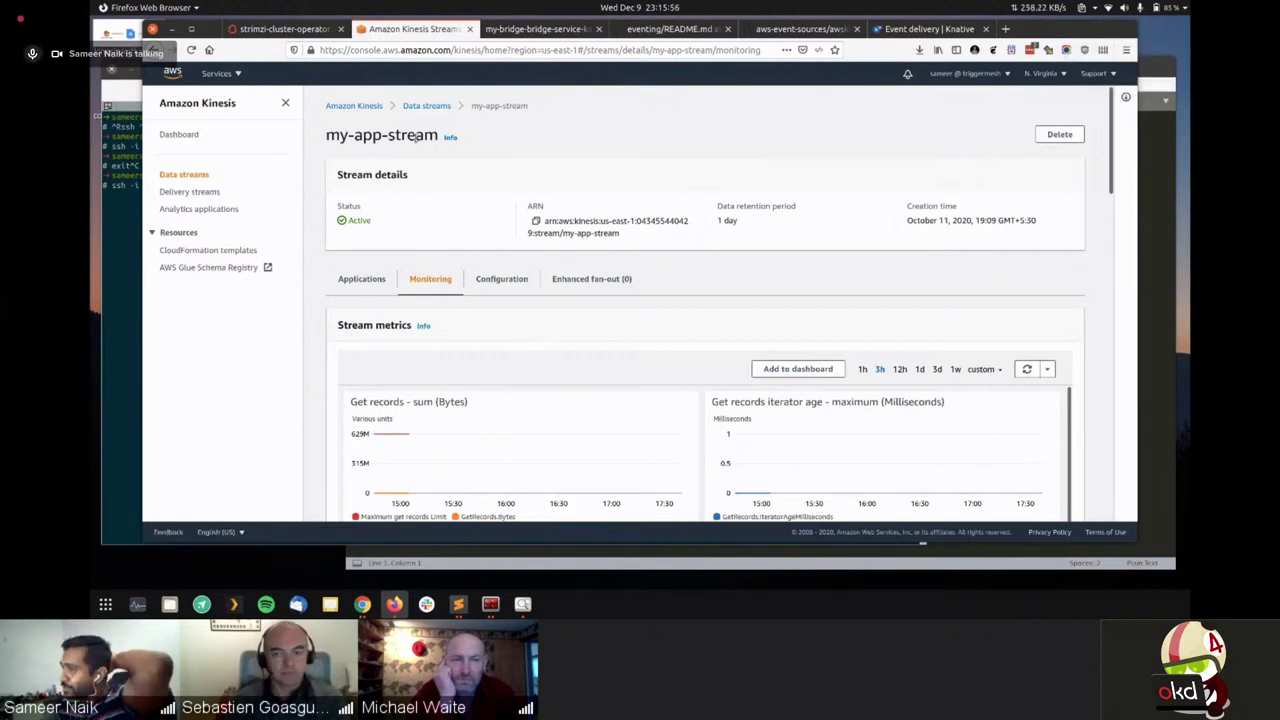
Highlight the ARN in the my-app-stream details and switch to the kinesis-kafka-redux.png diagram in Image Viewer
drag(622, 236, 541, 219)
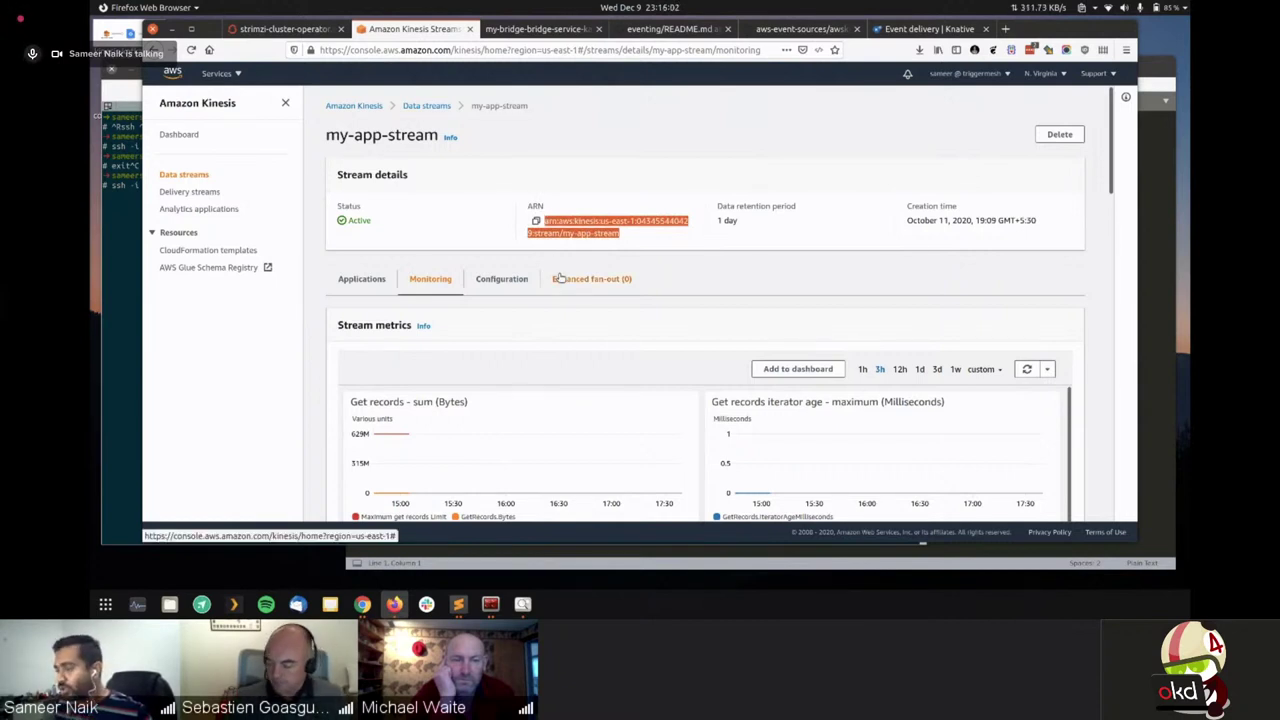
scroll(571, 366, down, 3)
scroll(571, 363, up, 3)
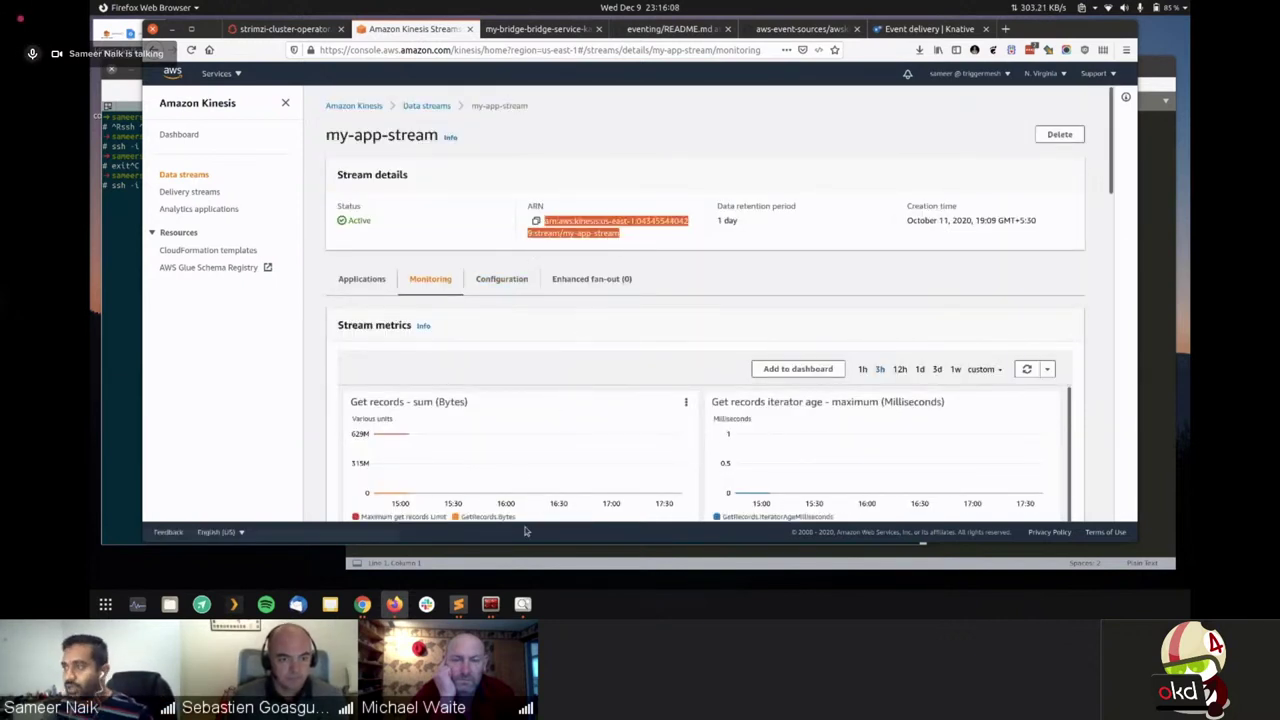
click(523, 605)
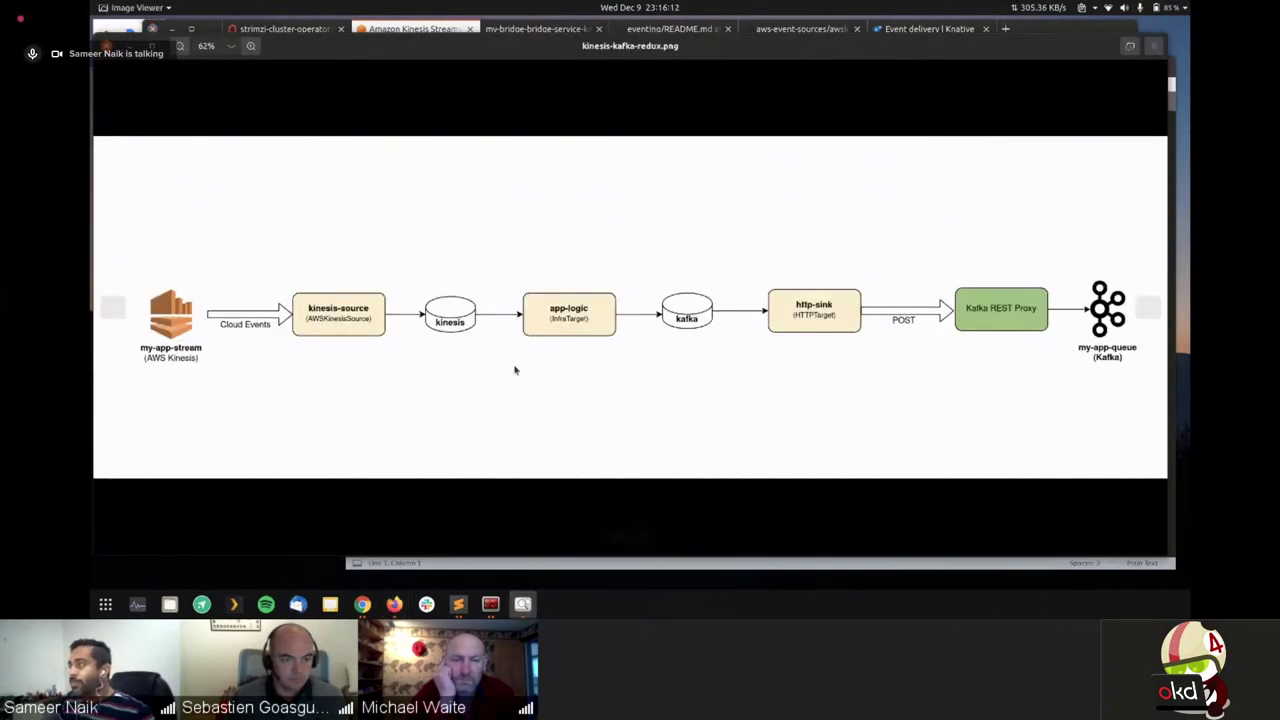